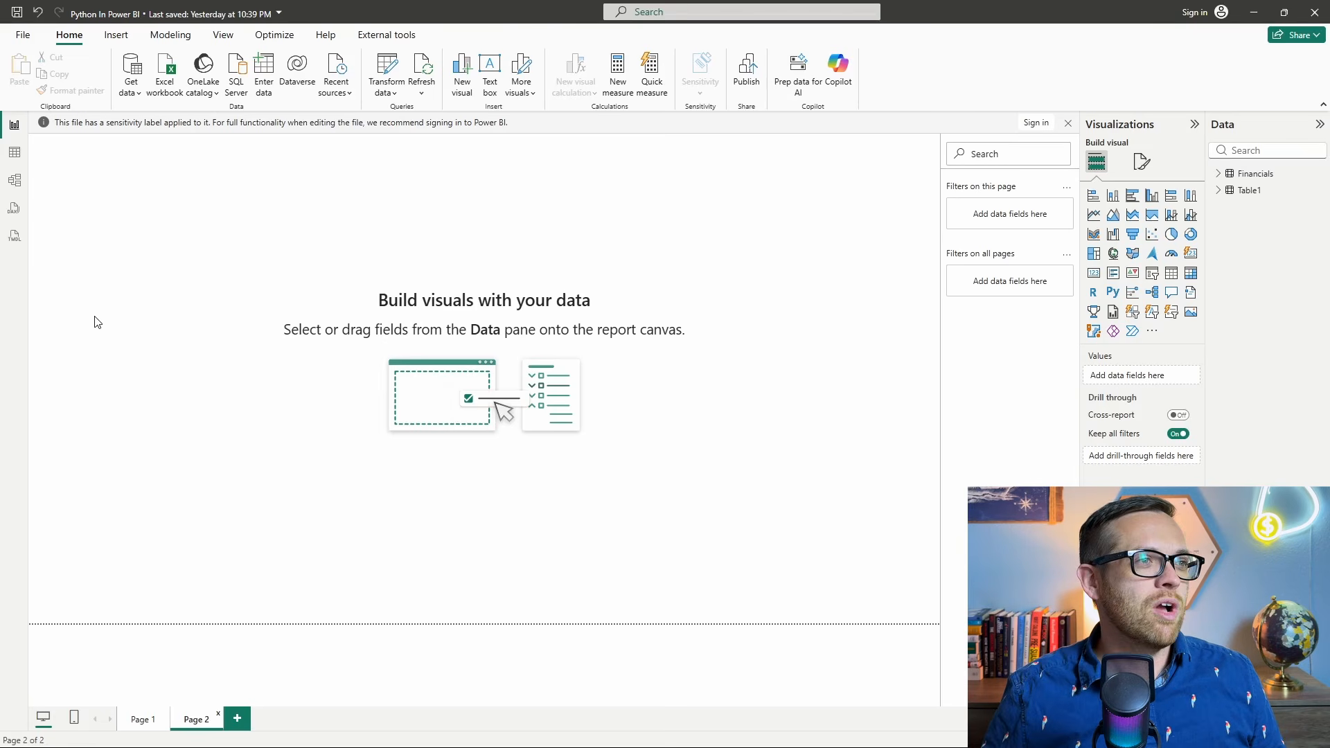
# Open the data in the Power Query editor and view the Table1 and Financials queries.
pyautogui.click(385, 92)
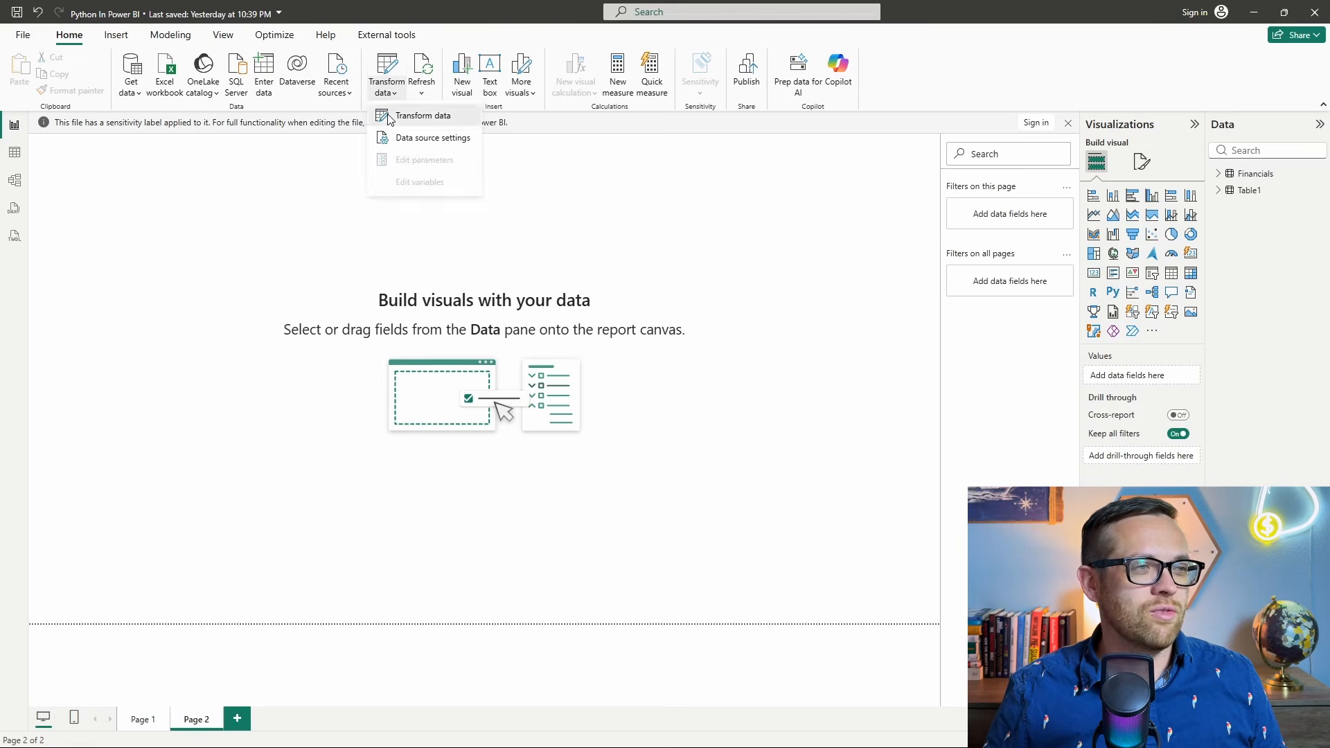
pyautogui.click(389, 116)
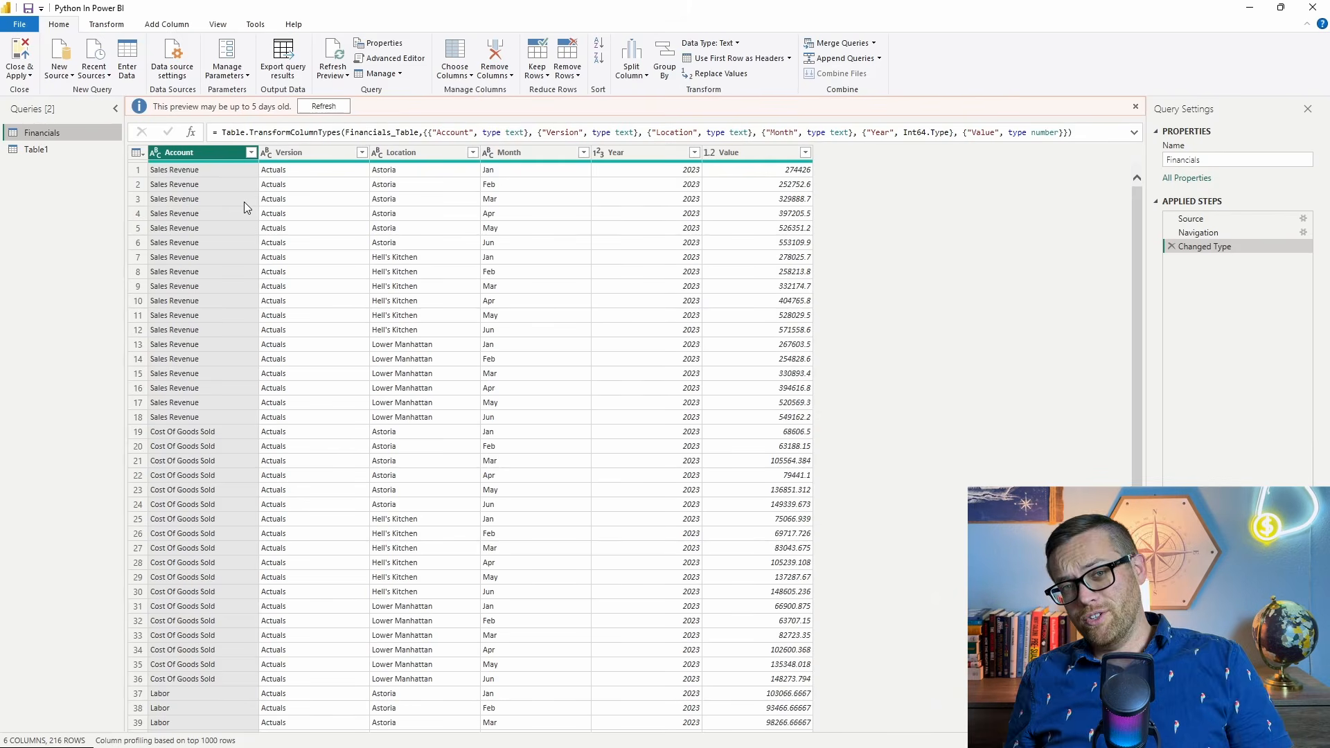
pyautogui.click(47, 147)
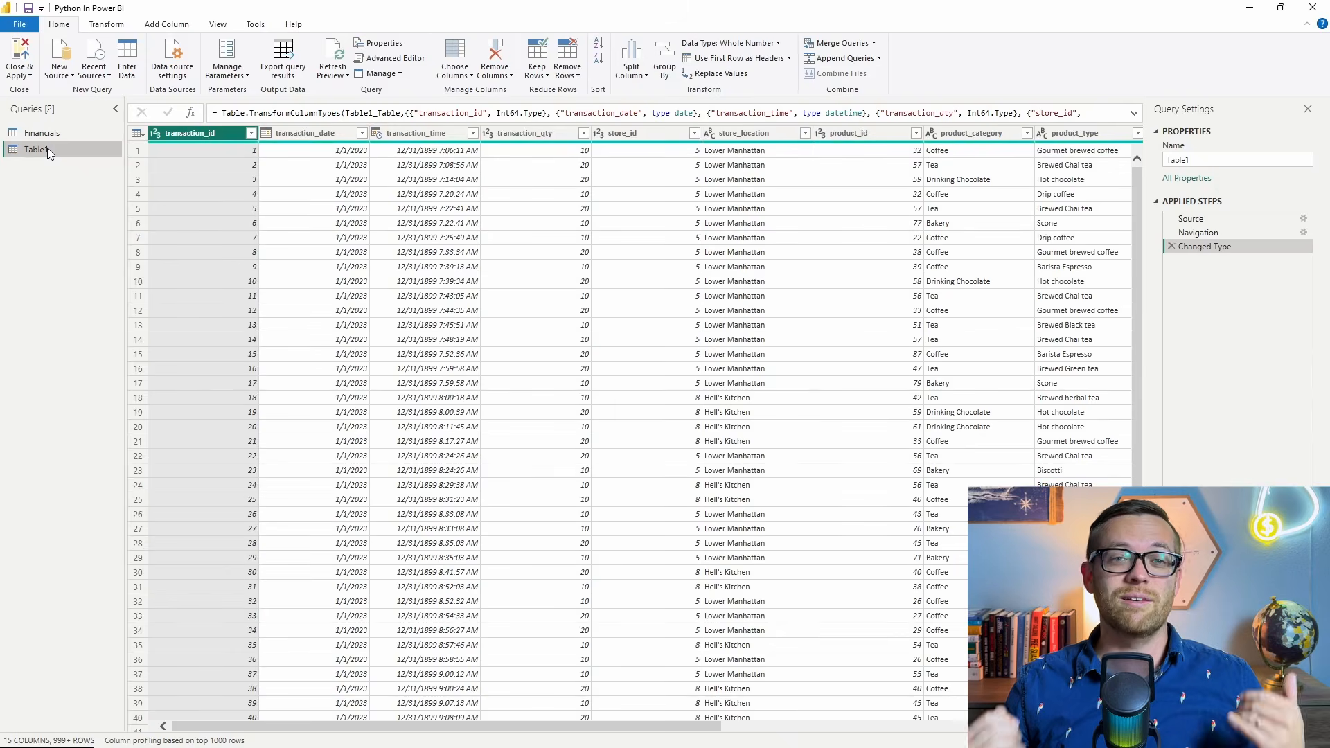
pyautogui.click(42, 132)
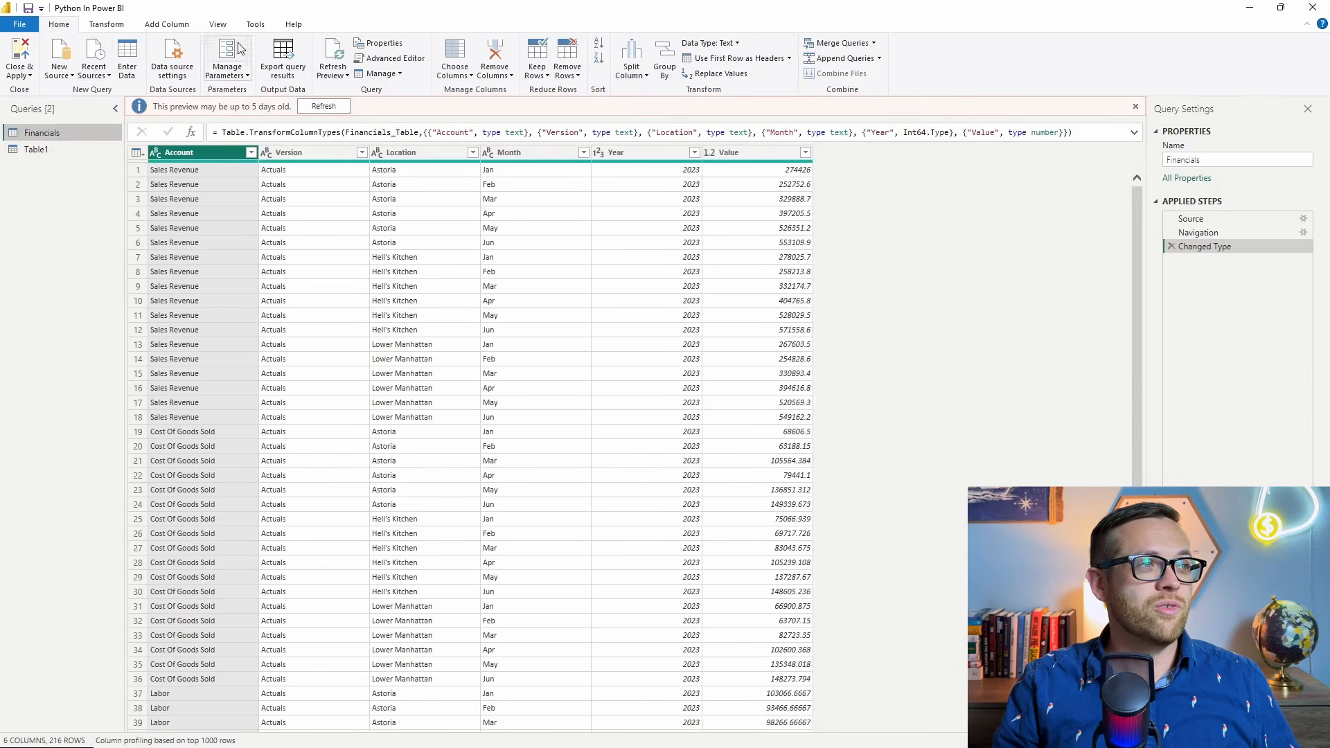
pyautogui.click(99, 25)
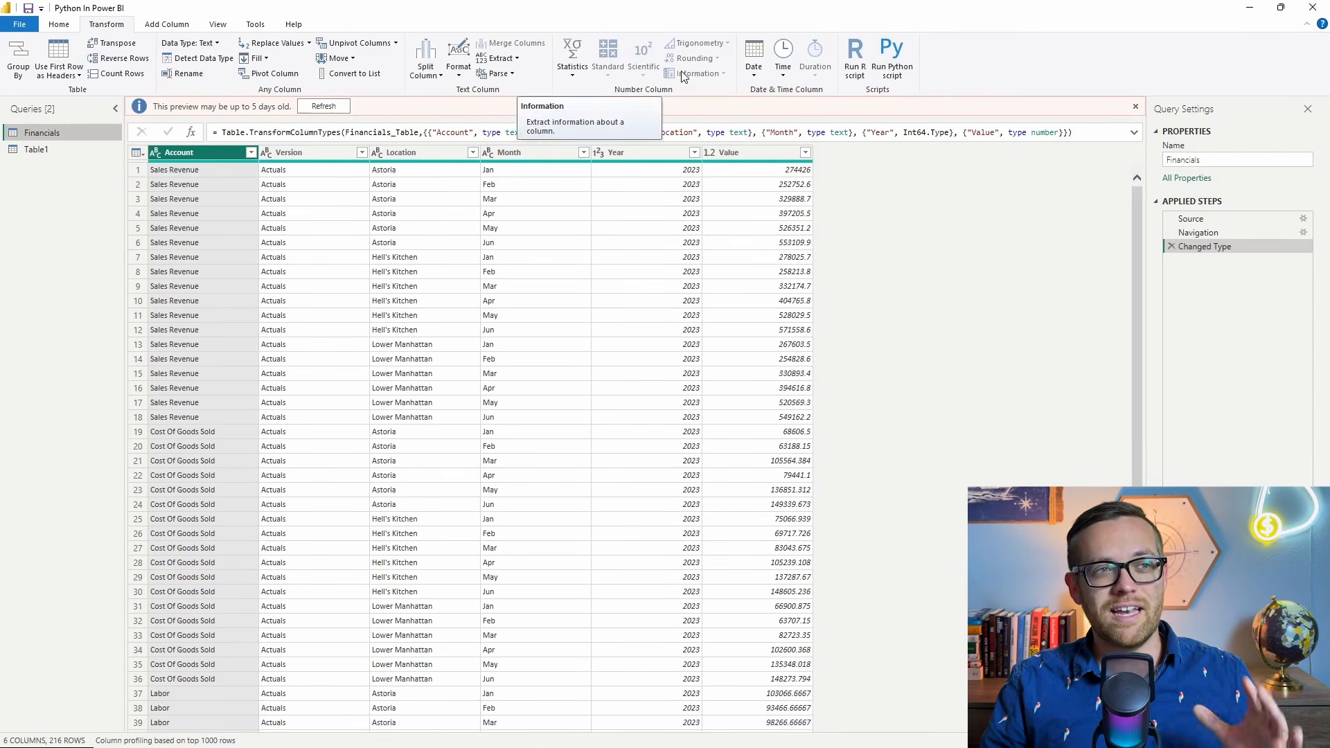
pyautogui.click(556, 153)
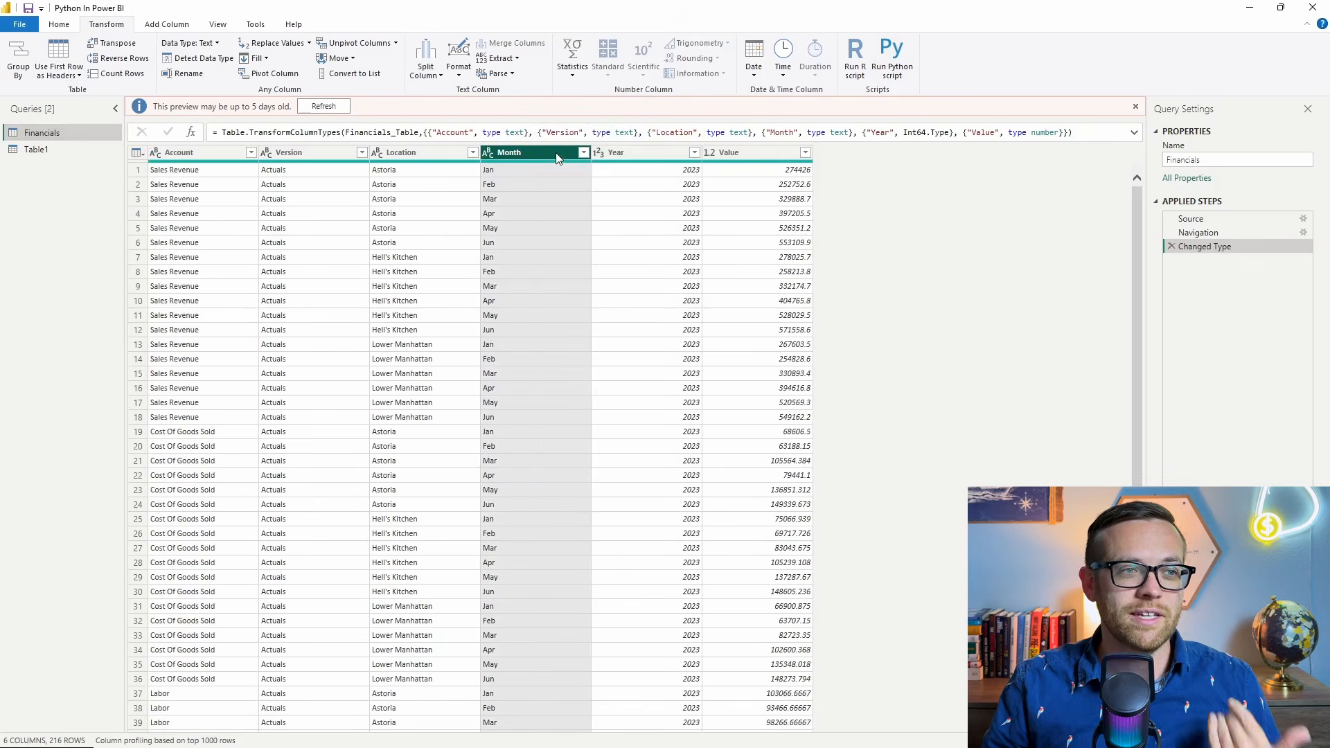
pyautogui.rightClick(556, 152)
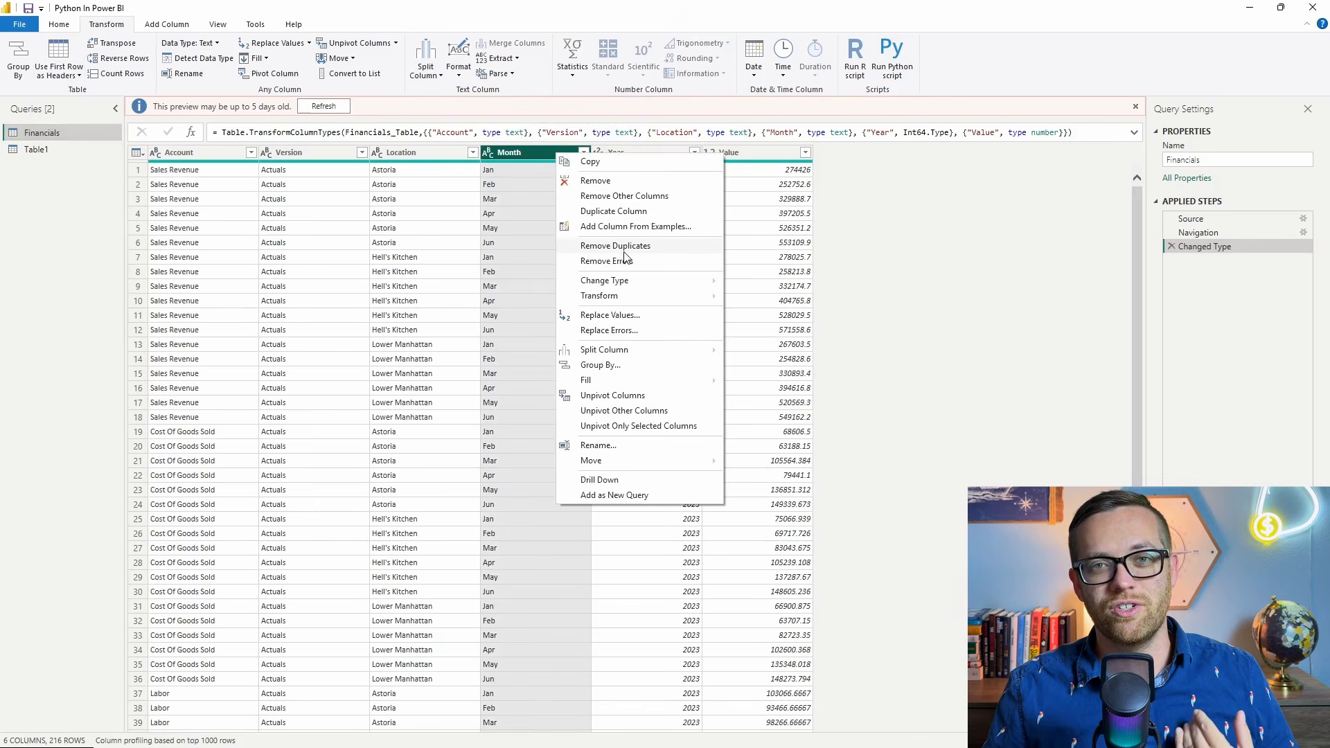
pyautogui.click(99, 29)
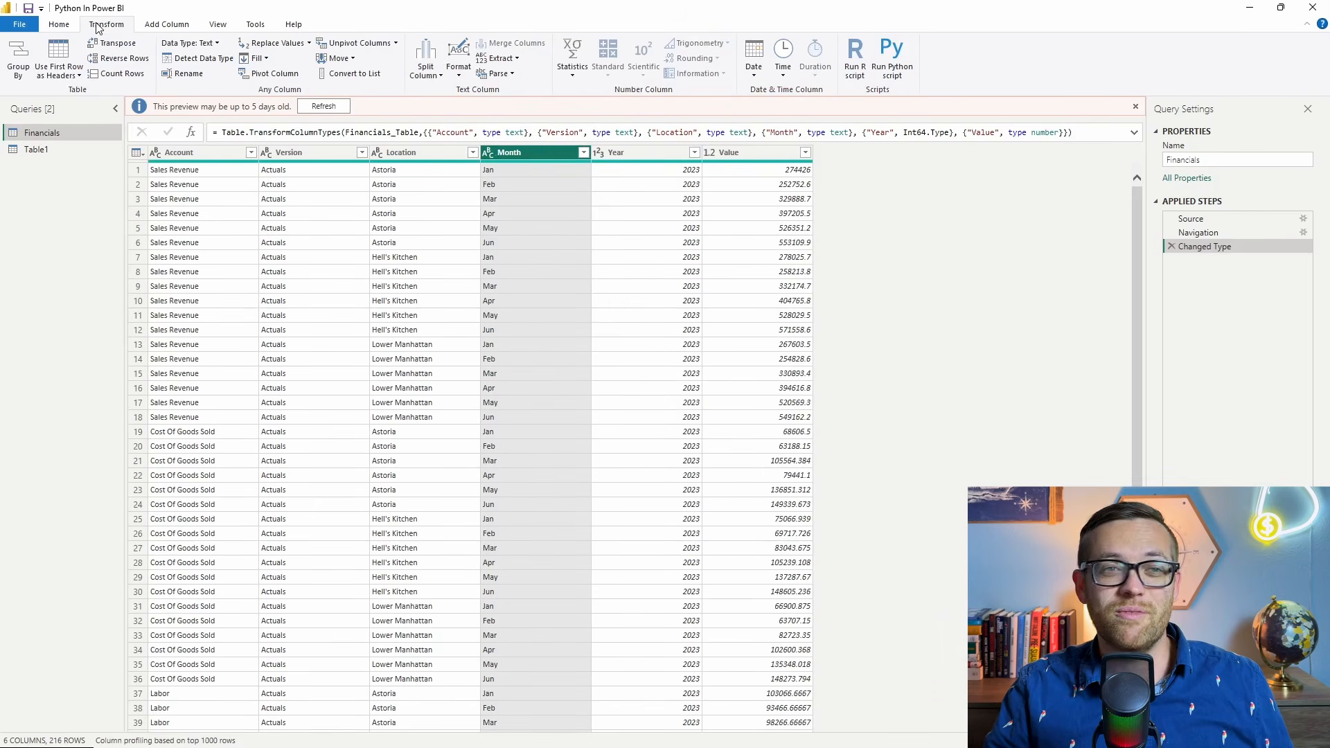
# Open the Financials query in the Advanced Editor and copy its entire M code.
pyautogui.click(57, 26)
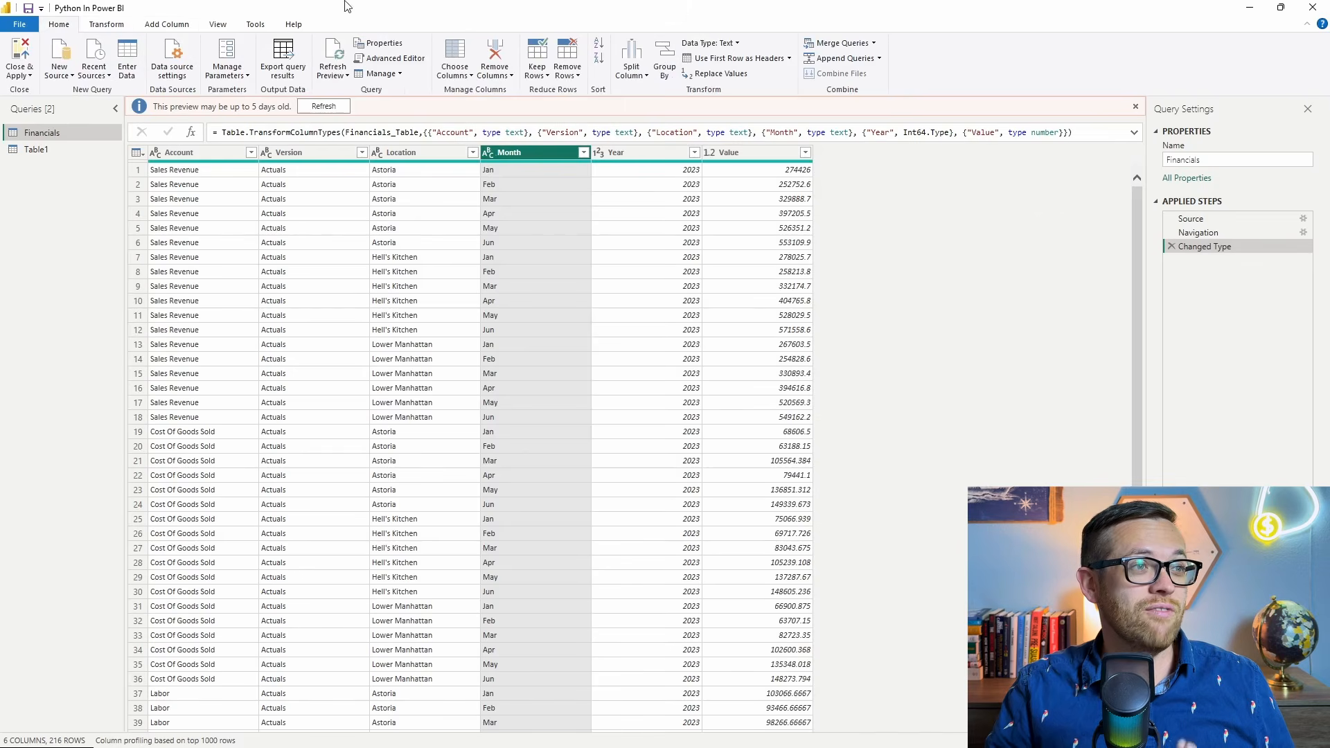
pyautogui.click(385, 58)
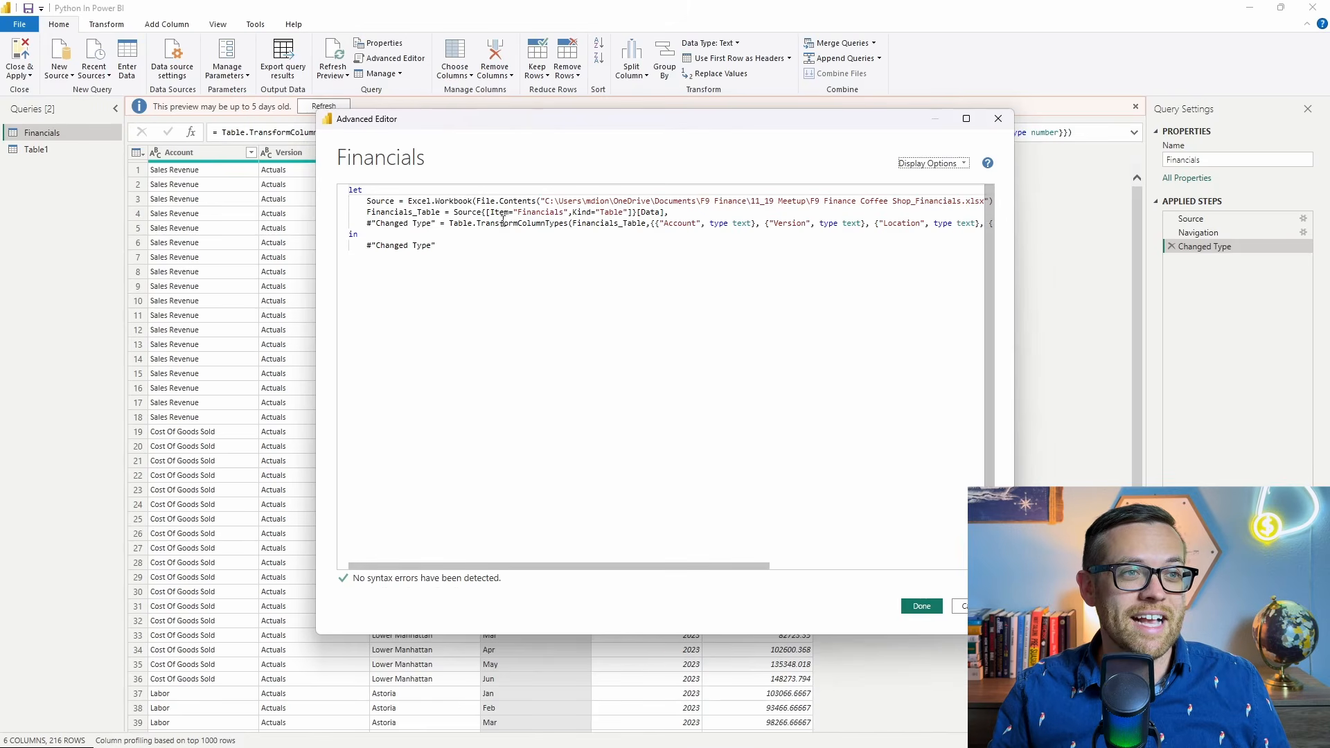
pyautogui.moveTo(656, 225); pyautogui.dragTo(987, 228)
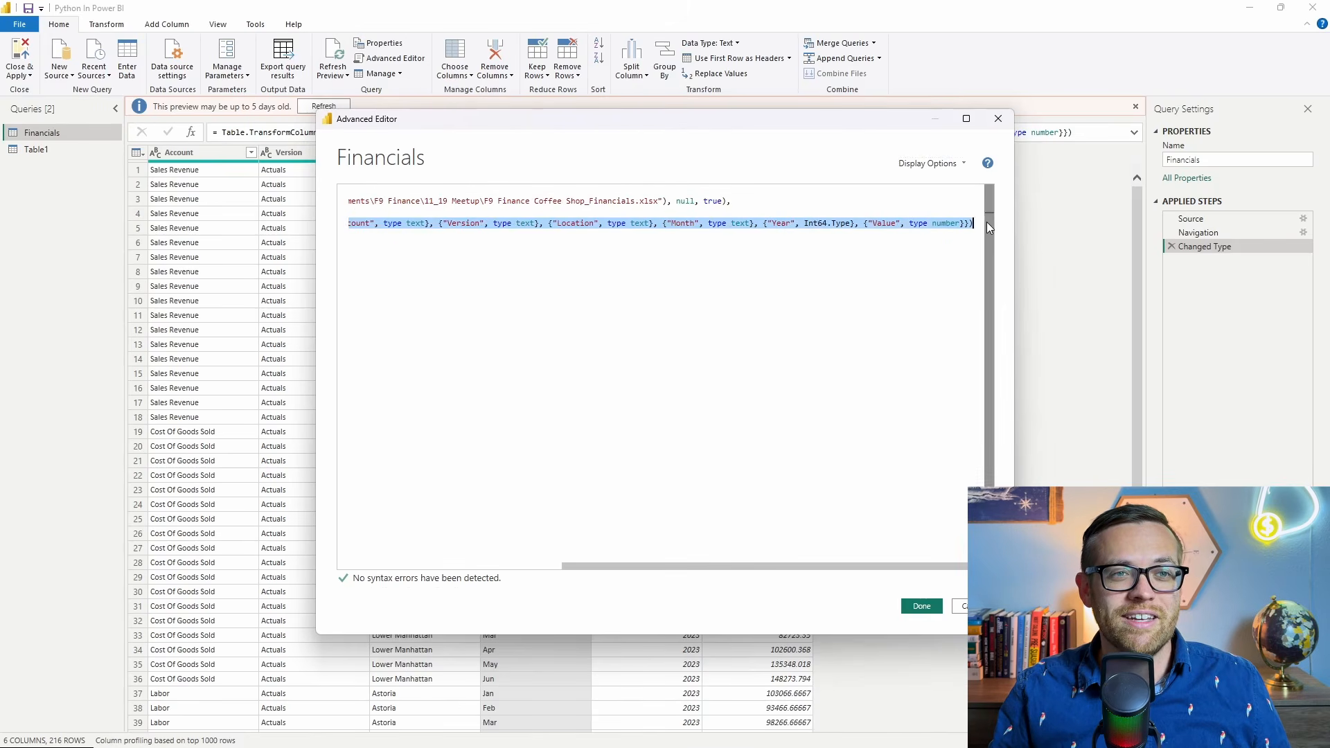
pyautogui.click(954, 235)
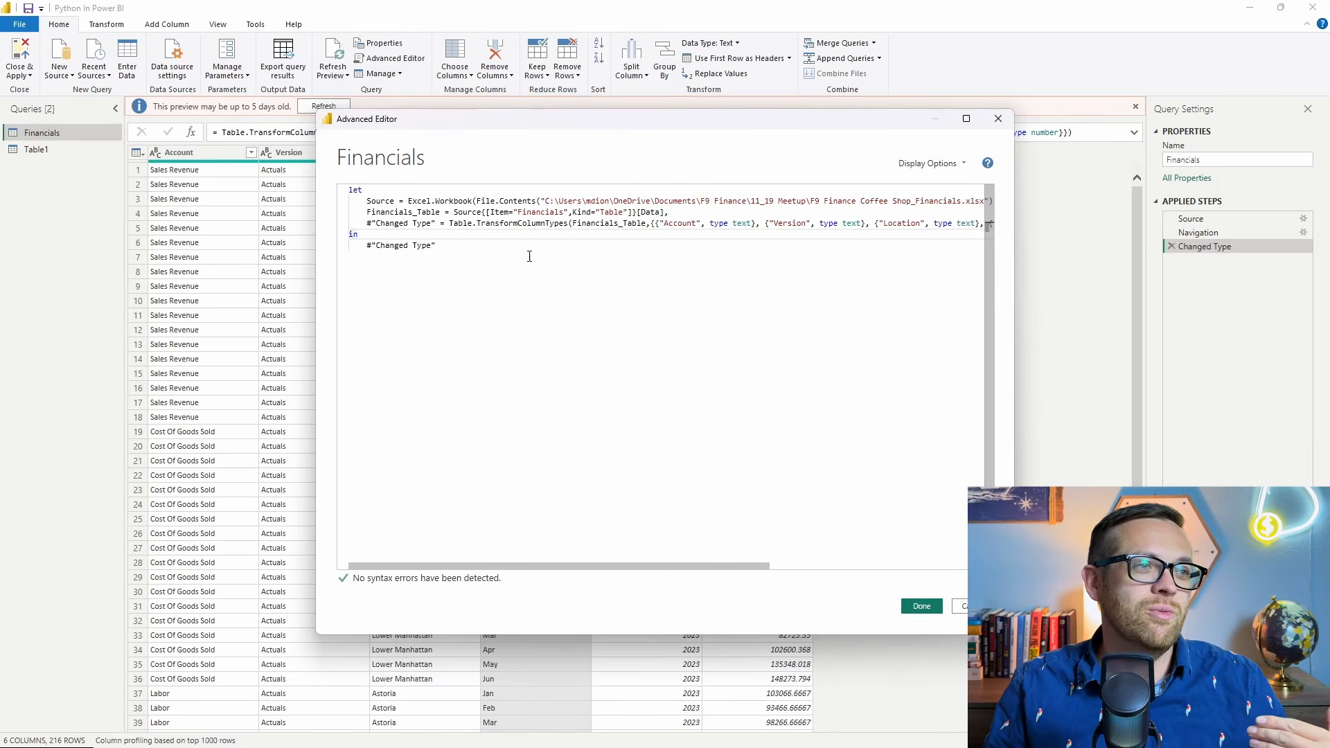
pyautogui.click(505, 249)
pyautogui.hotkey('ctrl', 'a')
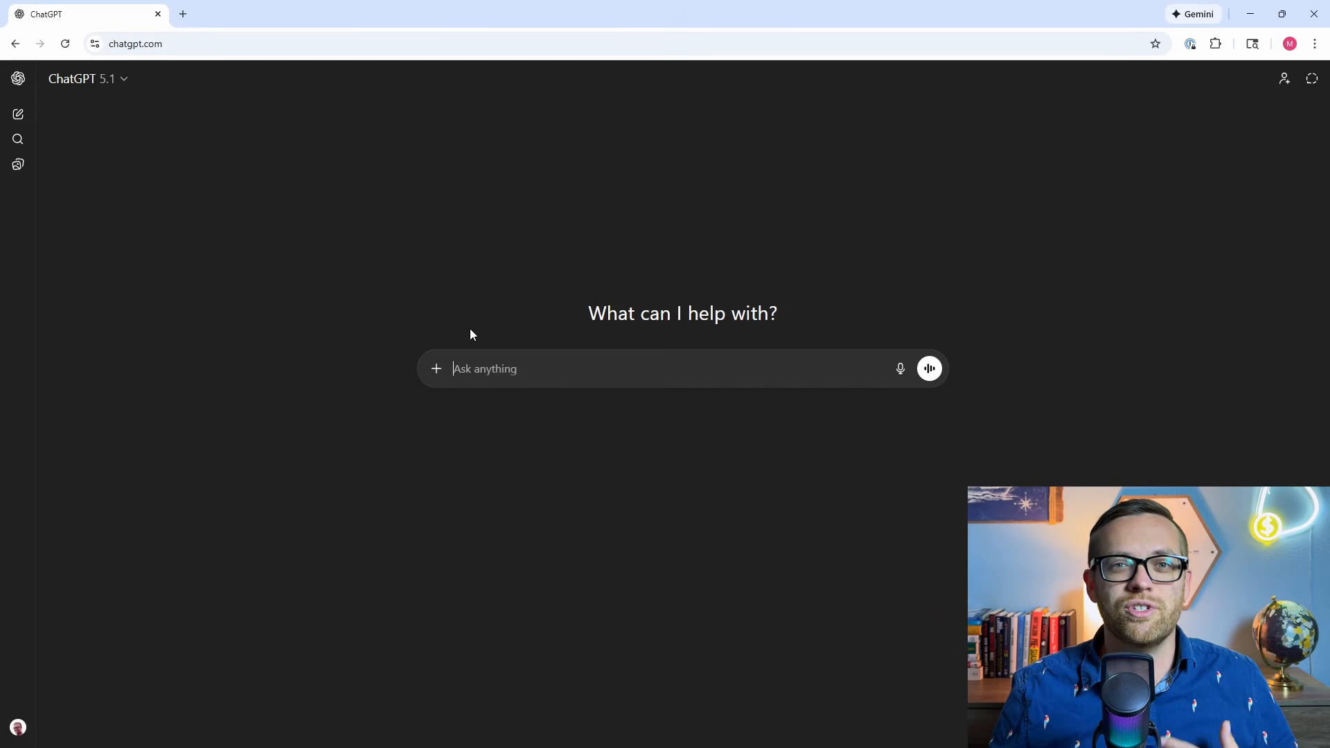
# In ChatGPT, paste a prompt requesting Power Query M code for a numeric month column based on "Month", and insert the current code.
pyautogui.write('Act as a coding expert  I need your help writing M code for Power Query to transform data  Here is the current code:    Do the following transformations in order: 1) Add a column giving a numeric month number based on the month in column "Month"')
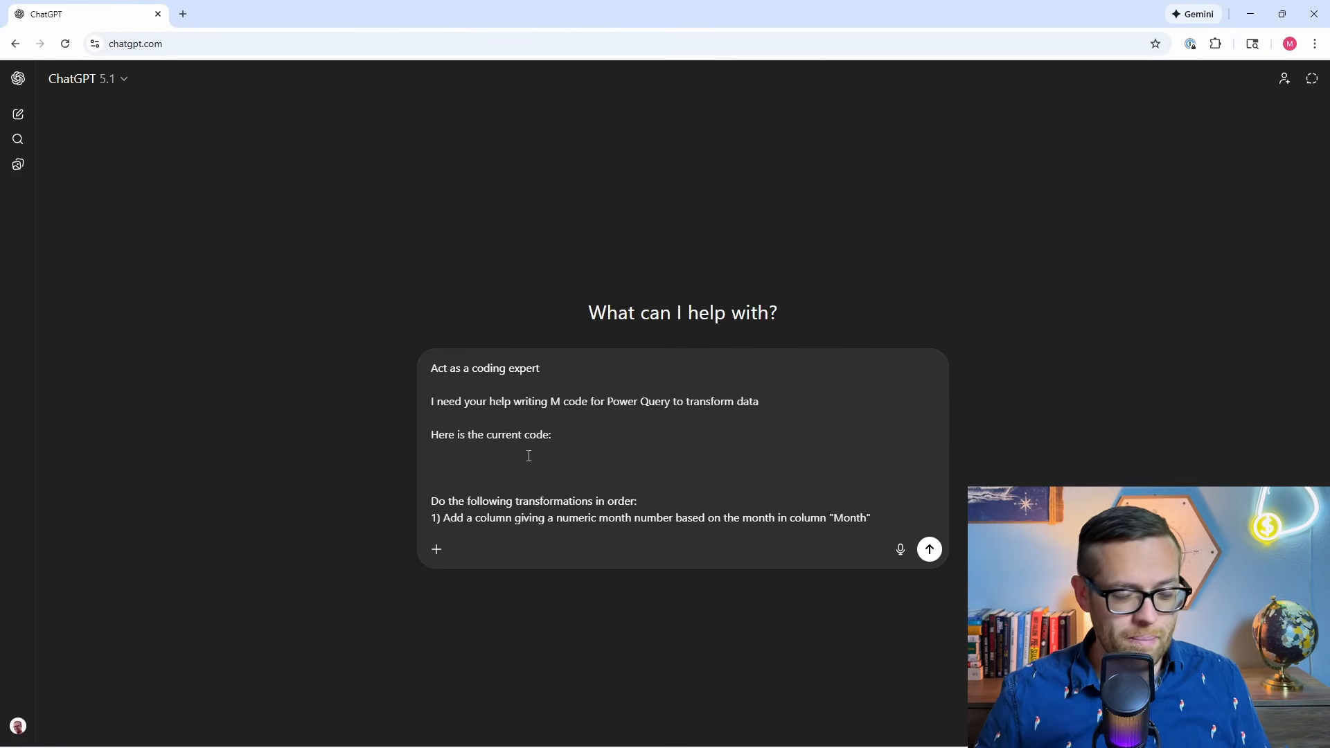
pyautogui.write('let     Source = Excel.Workbook(File.Contents("C:\\Users\\mdion\\OneDrive\\Documents\\F9 Finance\\11_19 Meetup\\F9 Finance Coffee Shop_Financials.xlsx"), null, true),     Financials_Table = Source{[Item="Financials",Kind="Table"]}[Data],     #"Changed Type" = Table.TransformColumnTypes(Financials_Table,{{"Account", type text}, {"Version", type text}, {"Location", type text}, {"Month", type text}, {"Year", Int64.Type}, {"Value", type number}}) in     #"Changed Type"')
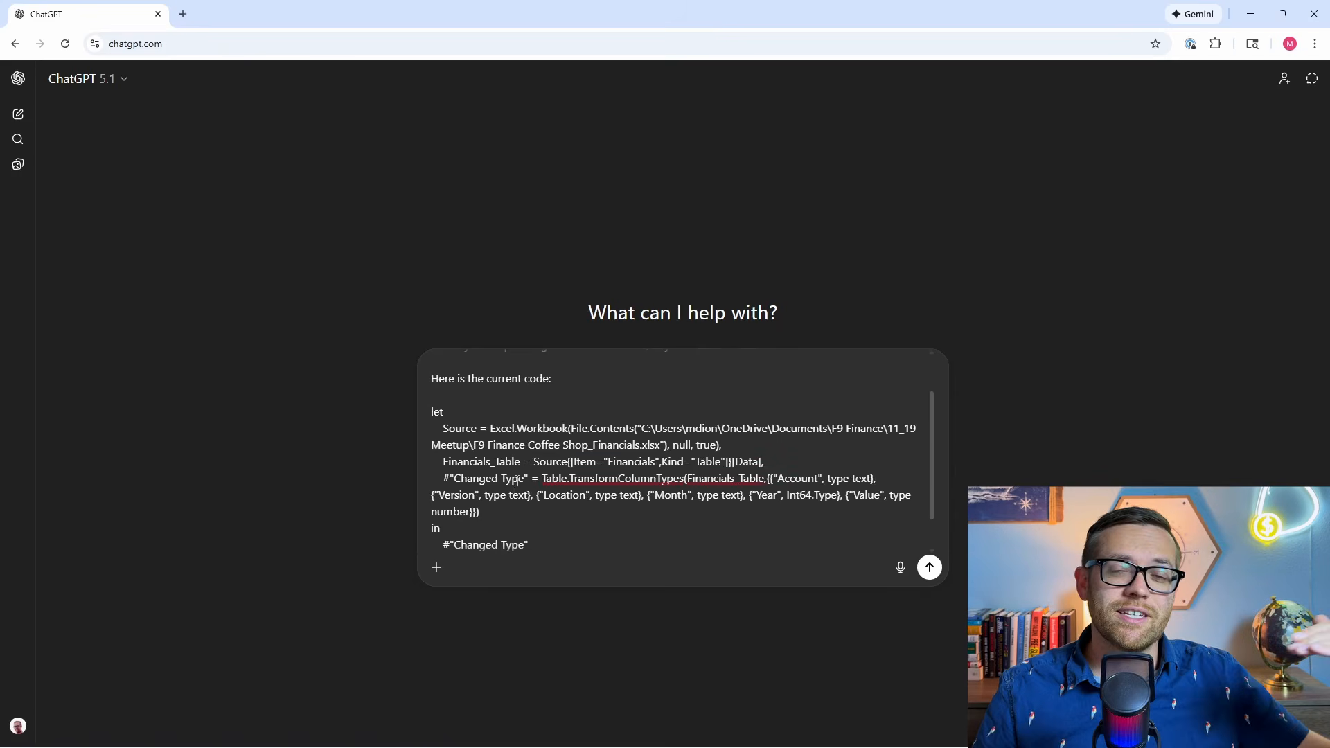
pyautogui.write('Do the following transformations in order: 1) Add a column giving a numeric month number based on the month in column "Month"')
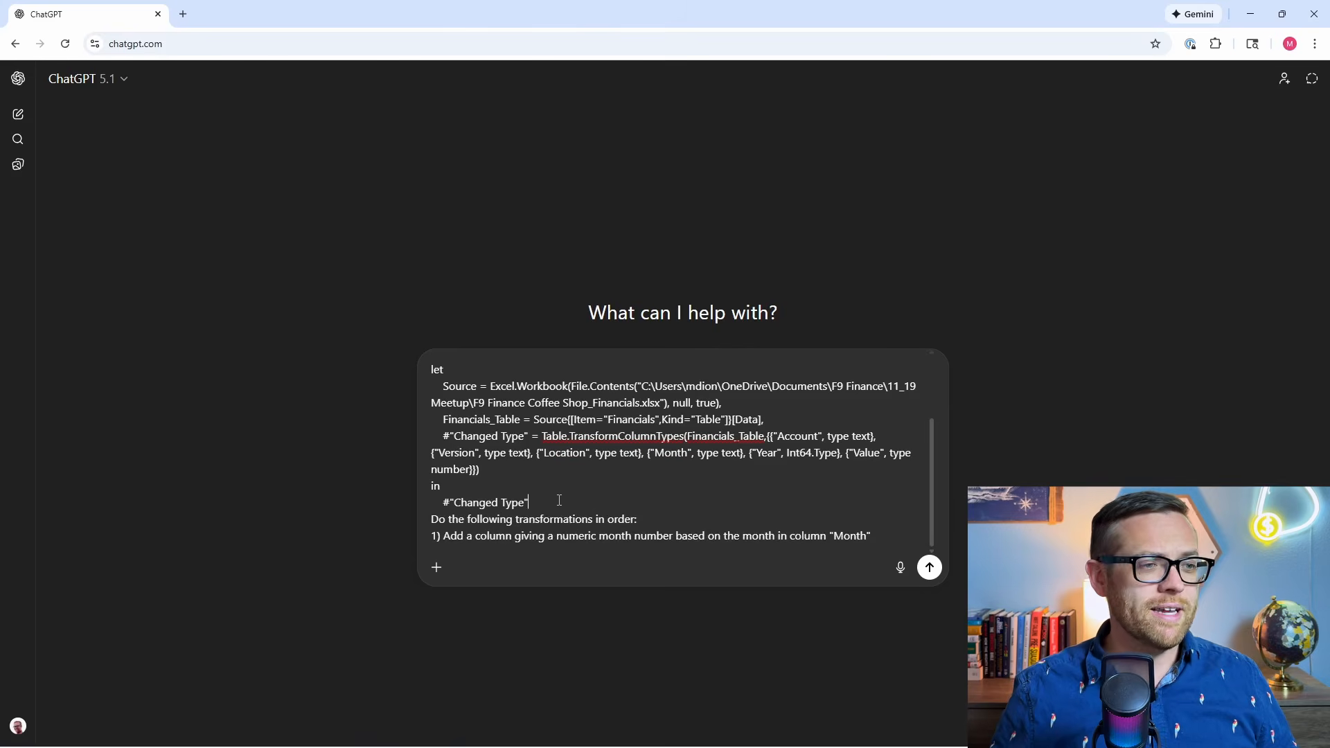
pyautogui.hotkey('shift', 'Return')
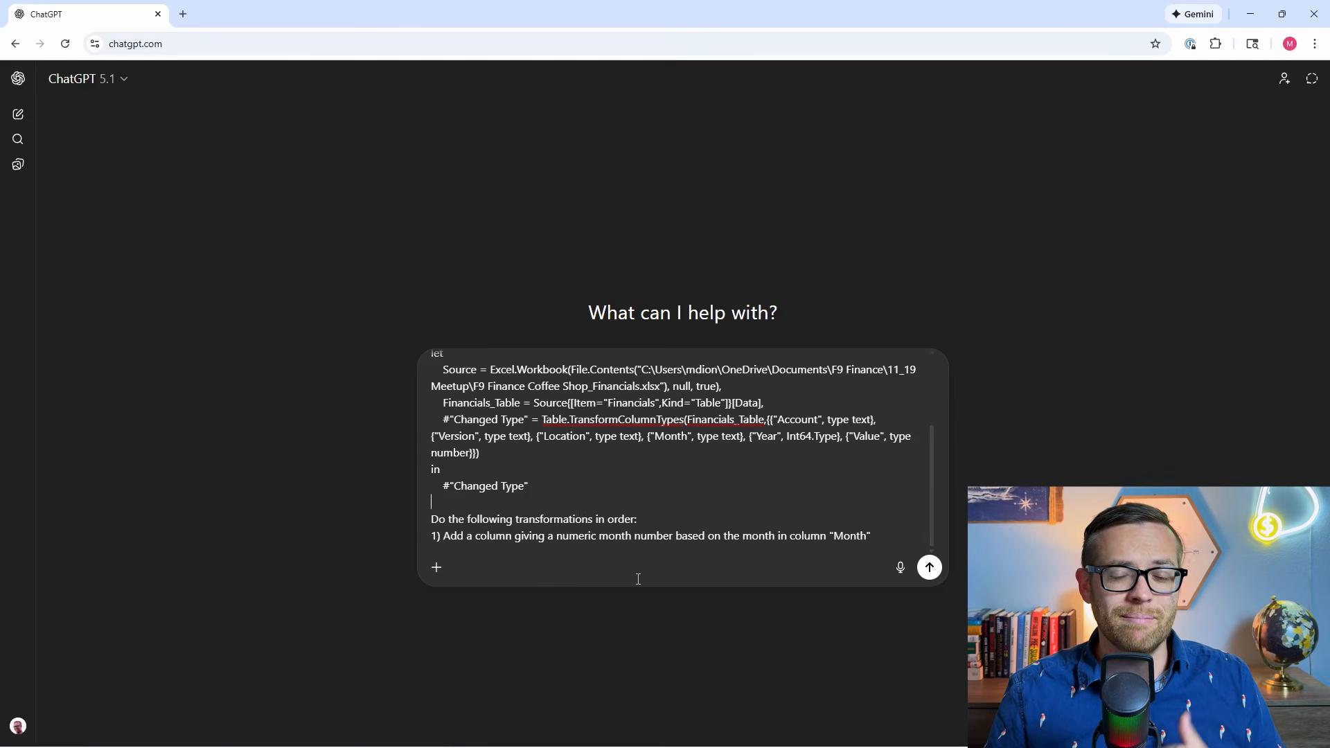
# Switch to Power Query and move the Advanced Editor aside to view the Month column of Financials.
pyautogui.moveTo(690, 747)
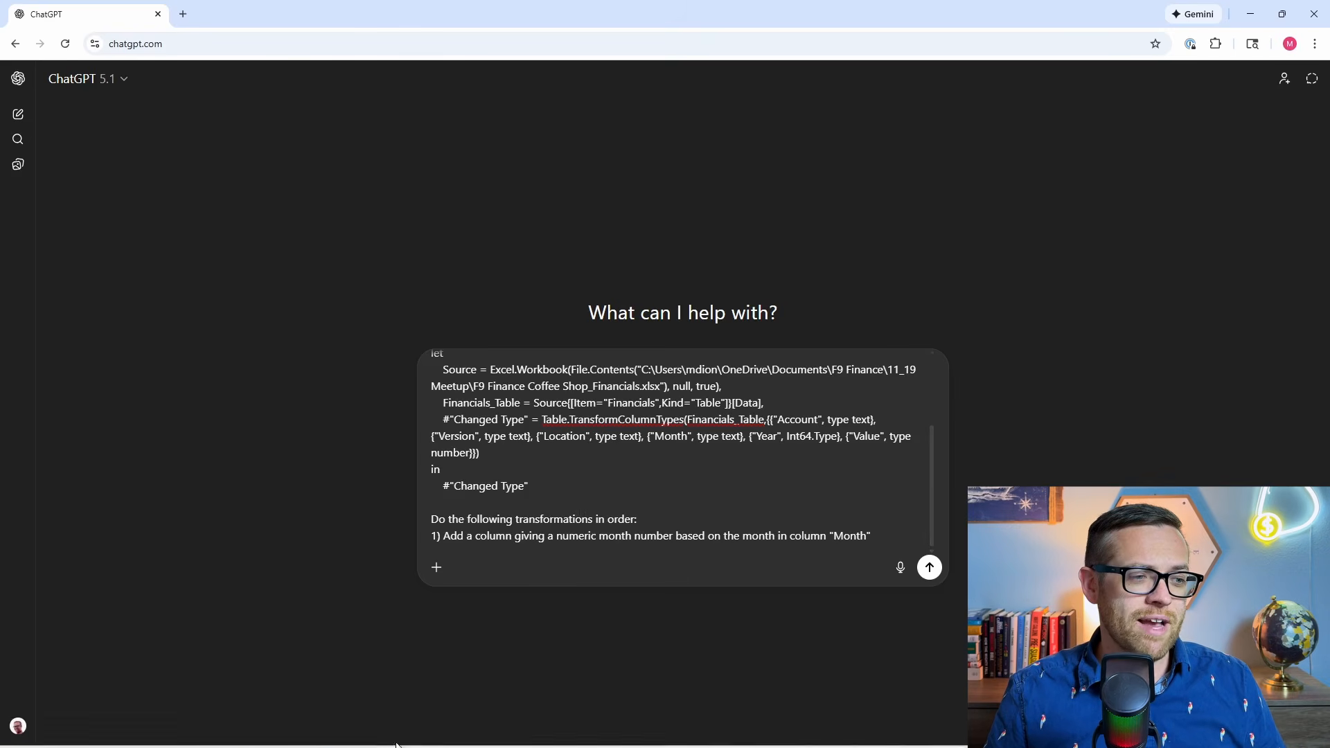
pyautogui.moveTo(398, 745)
pyautogui.click(537, 686)
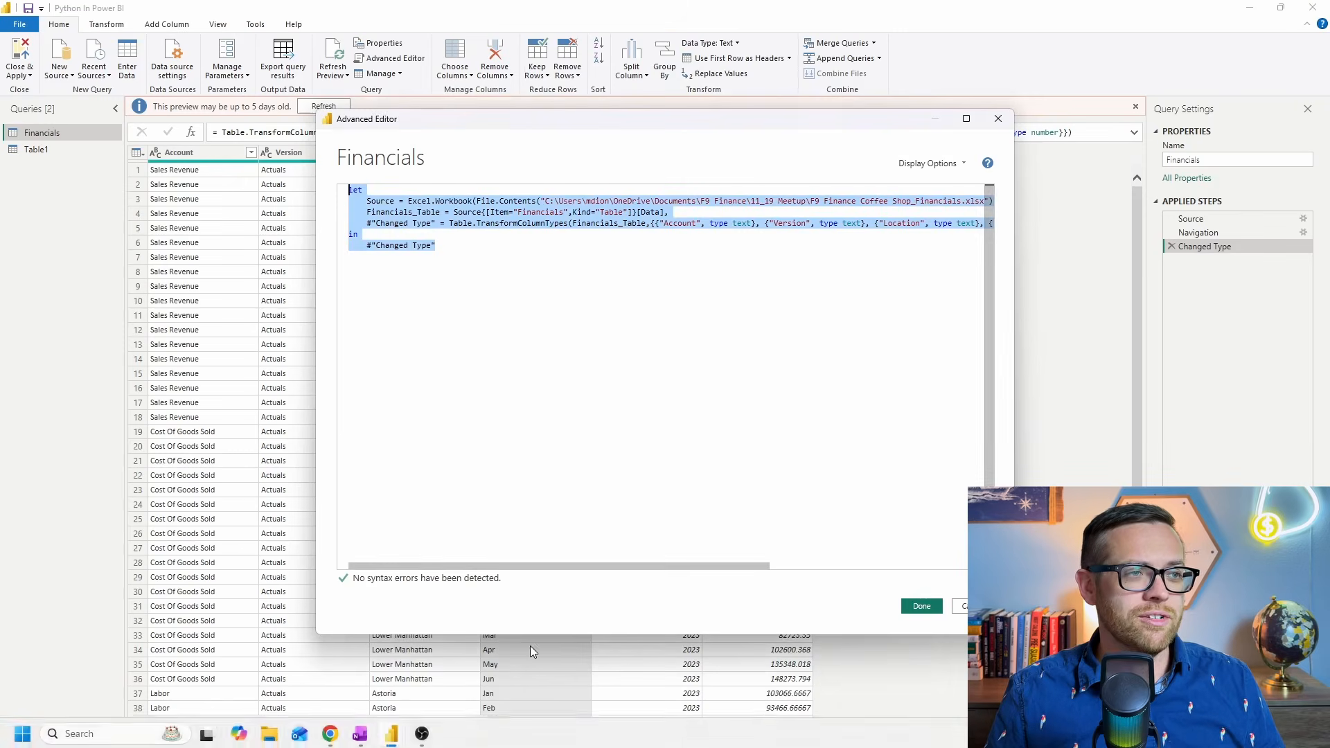
pyautogui.moveTo(518, 113); pyautogui.dragTo(536, 312)
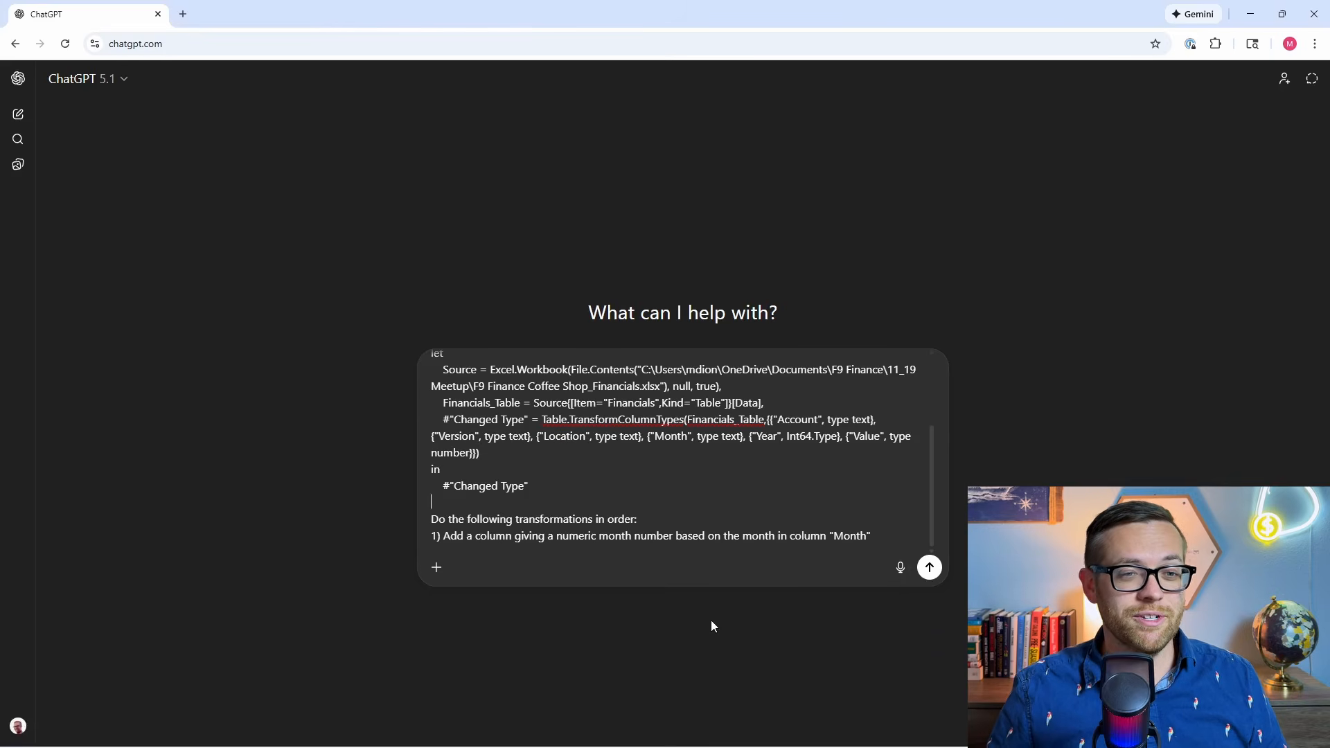
# Send the prompt and replace the Financials code in the Advanced Editor with ChatGPT's M code that adds a MonthNumber column.
pyautogui.click(928, 568)
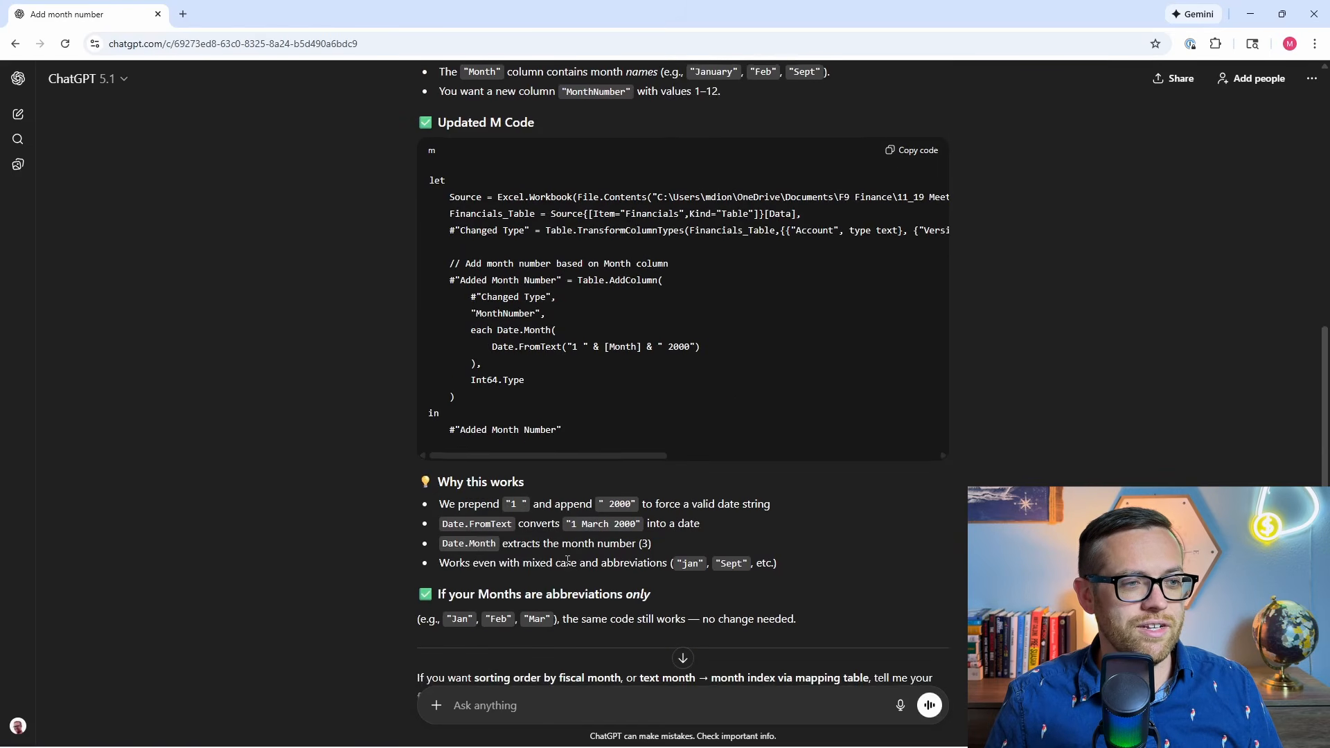
pyautogui.click(897, 153)
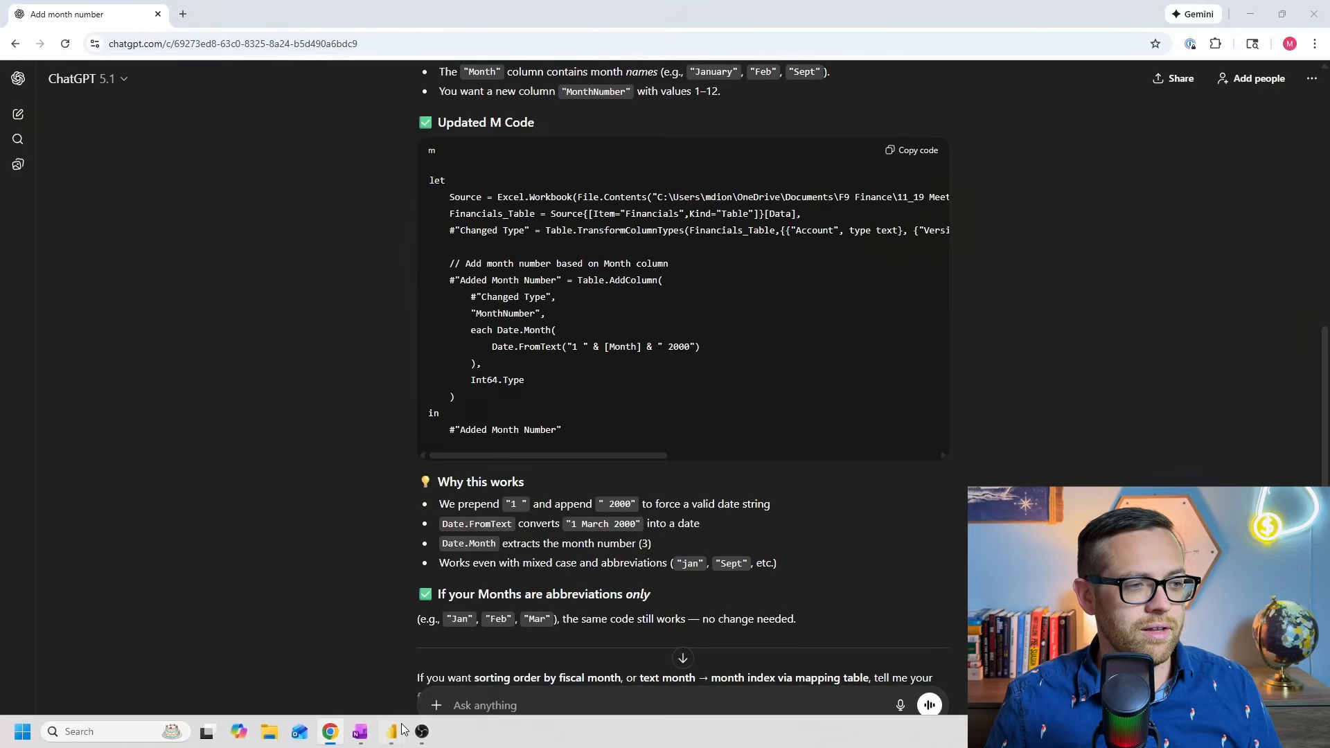
pyautogui.moveTo(392, 731)
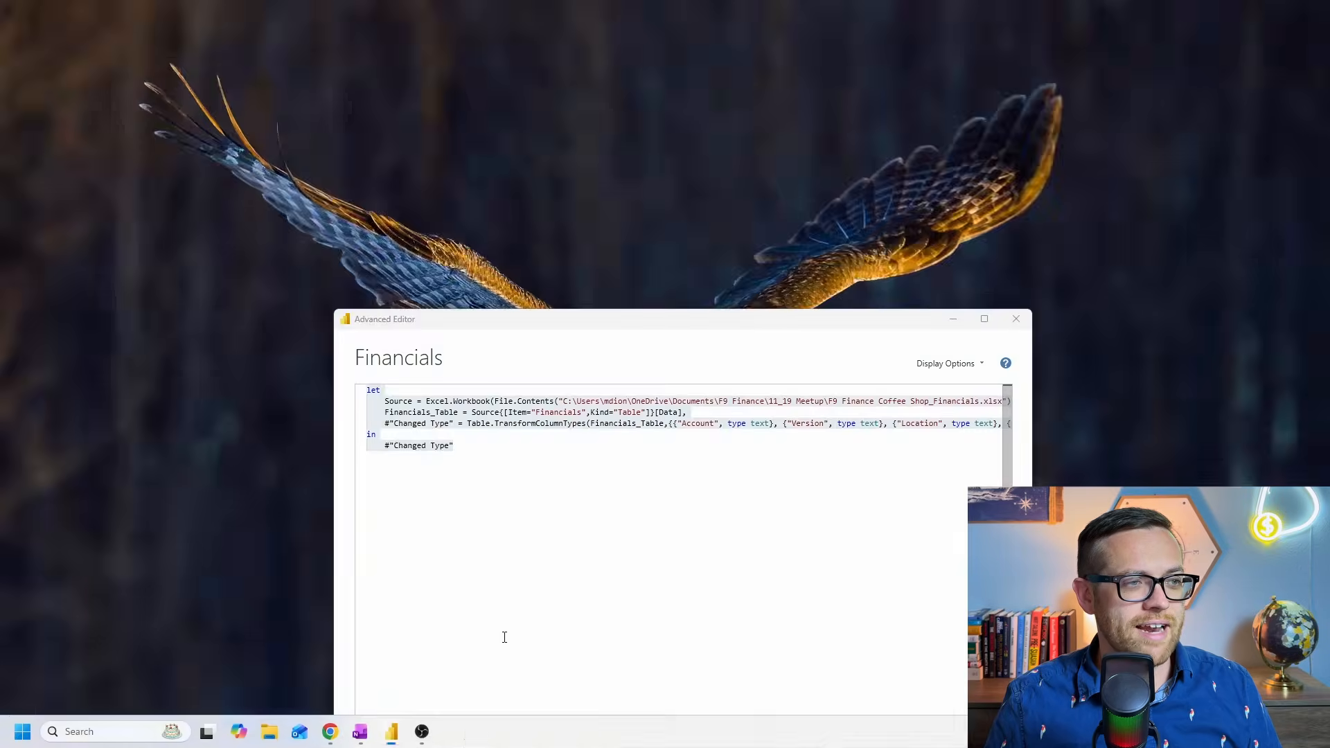
pyautogui.click(537, 661)
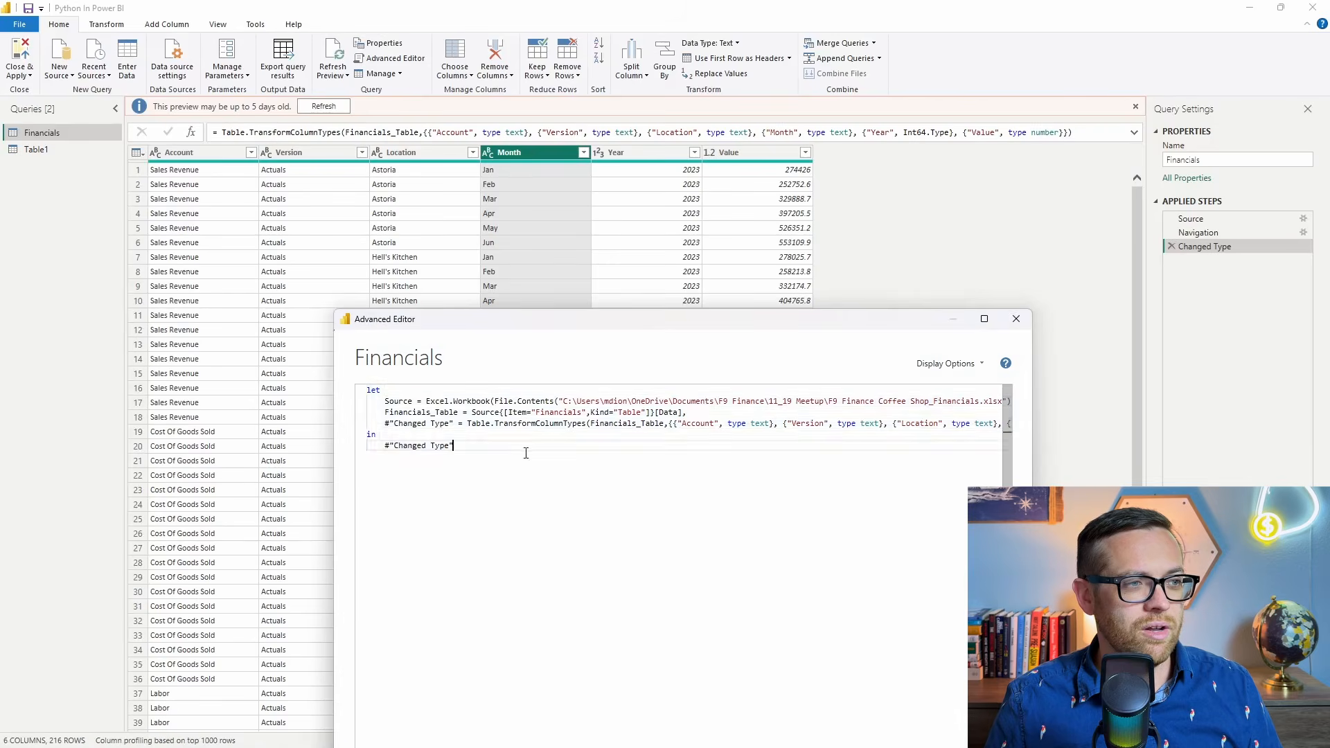
pyautogui.hotkey('ctrl', 'a')
pyautogui.hotkey('ctrl', 'v')
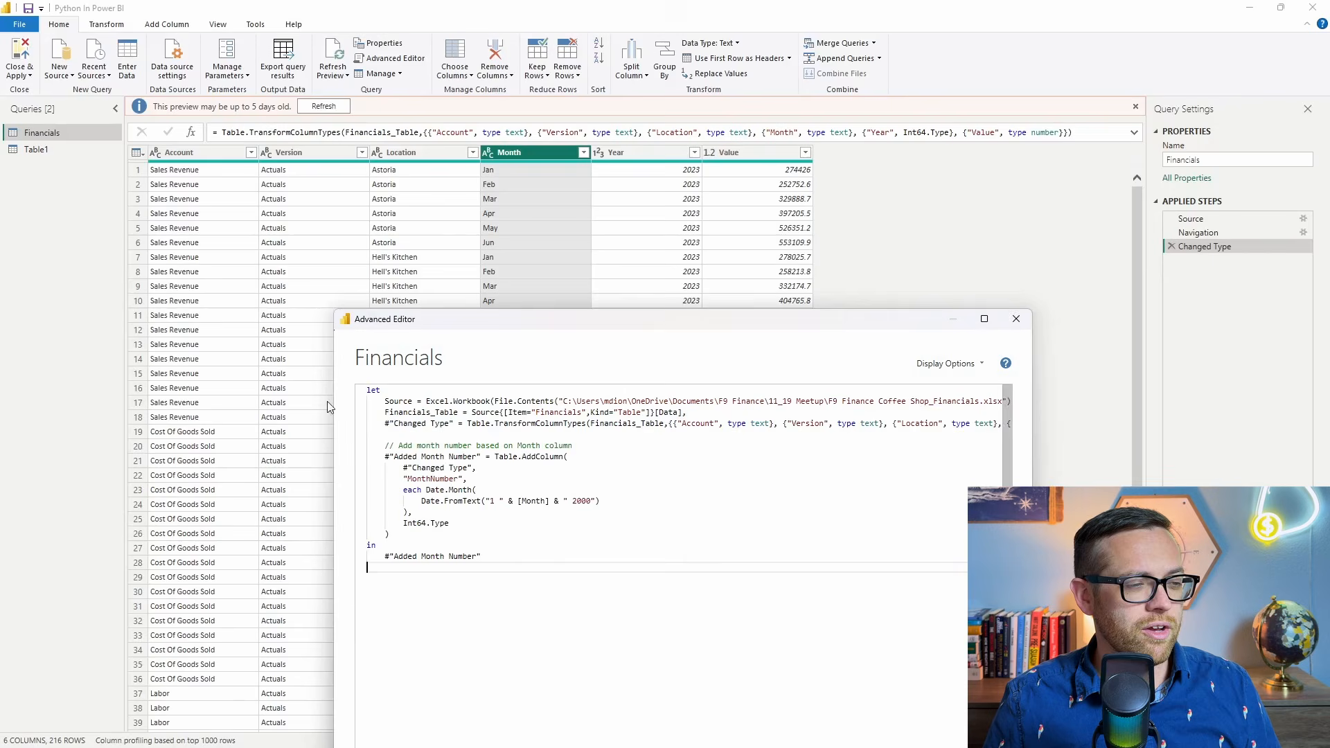
pyautogui.click(1018, 319)
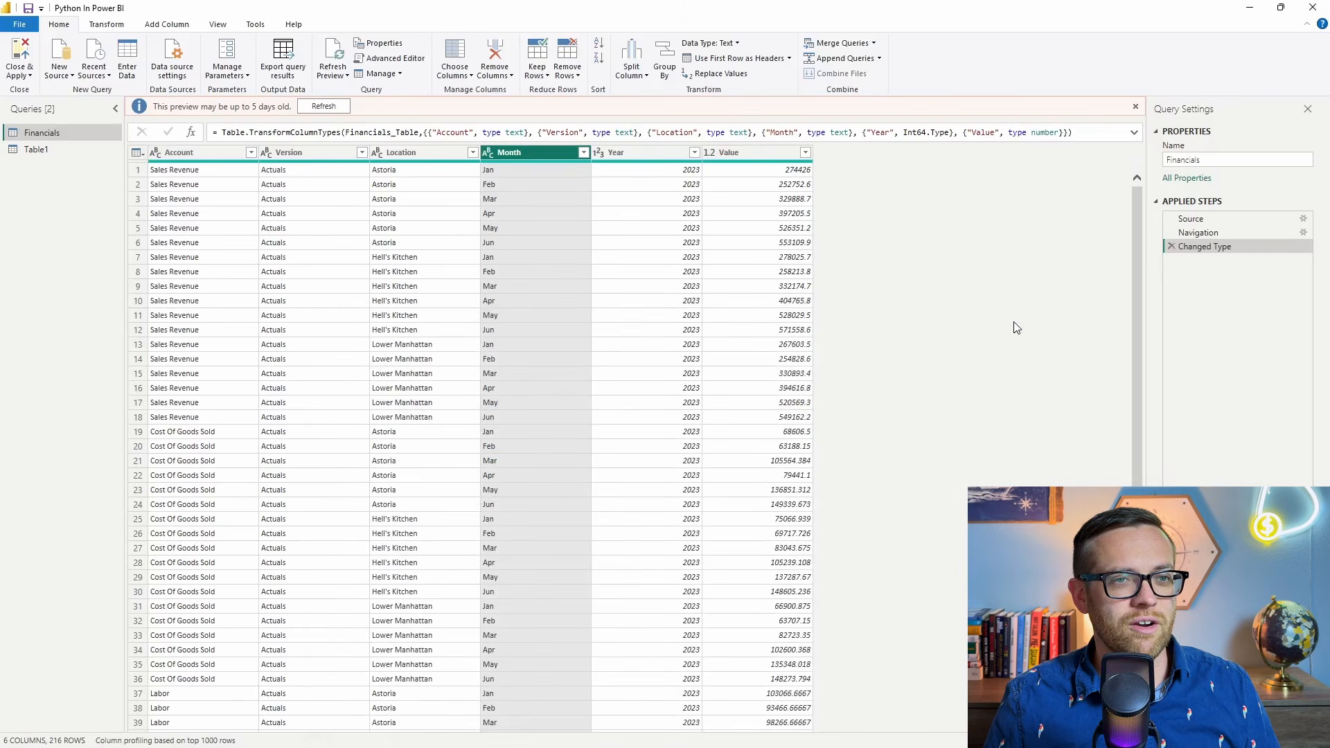
pyautogui.moveTo(1261, 260)
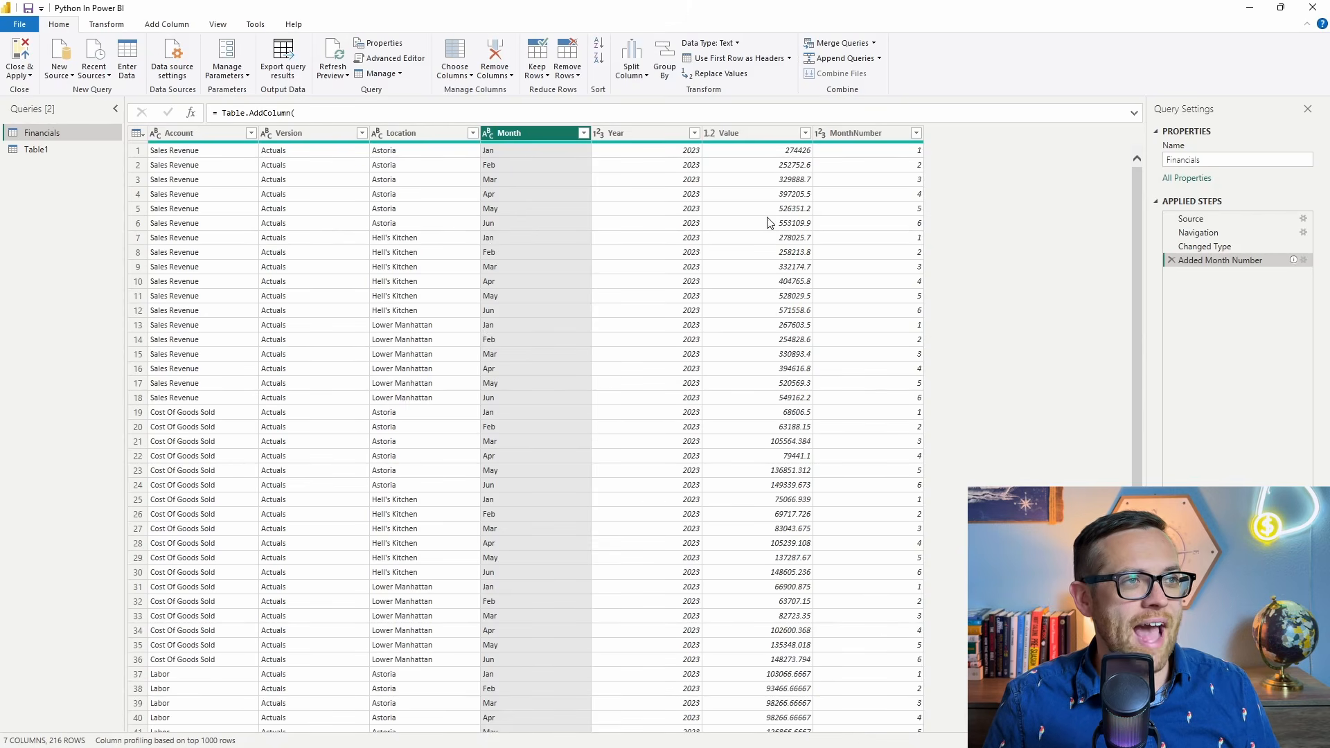
# Reopen the Financials code in the Advanced Editor and ask ChatGPT to change "Lower Moonhotton" to "Lower Manhattan" in column "Location".
pyautogui.click(393, 59)
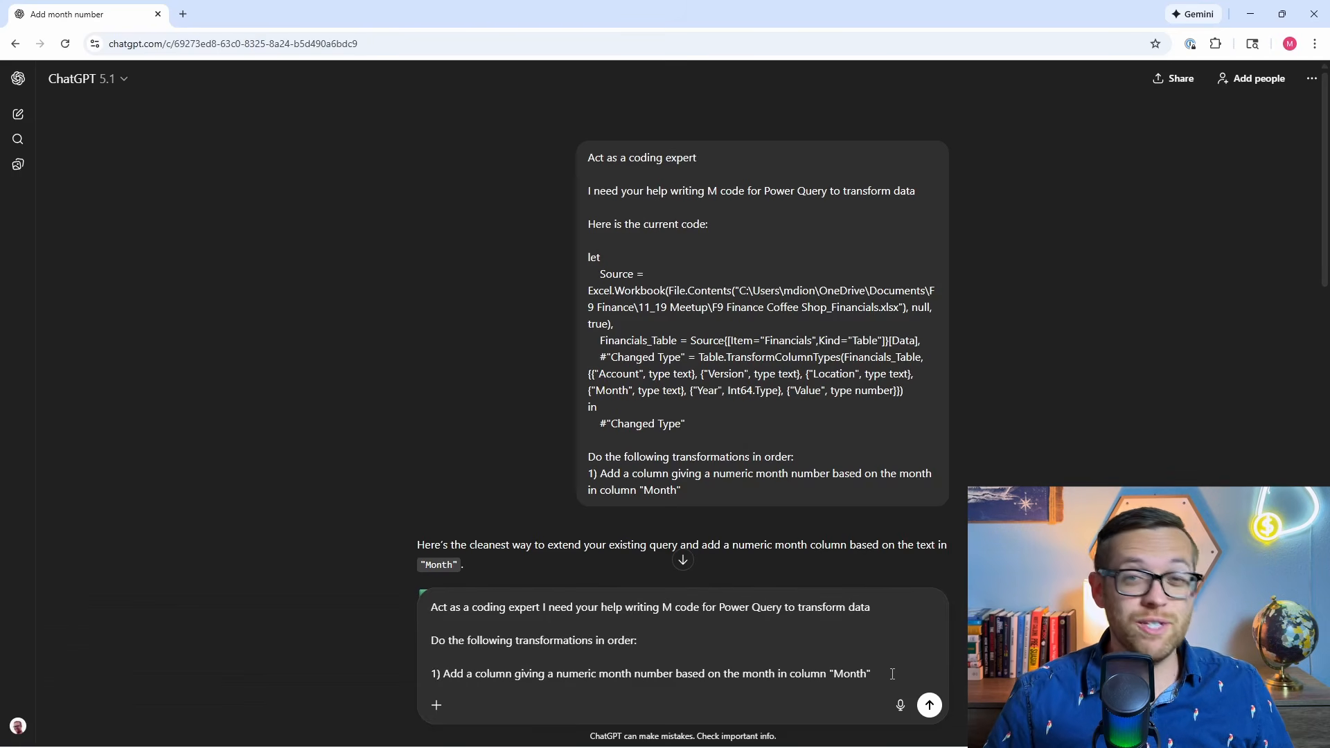
pyautogui.moveTo(878, 672); pyautogui.dragTo(439, 676)
pyautogui.write('For co')
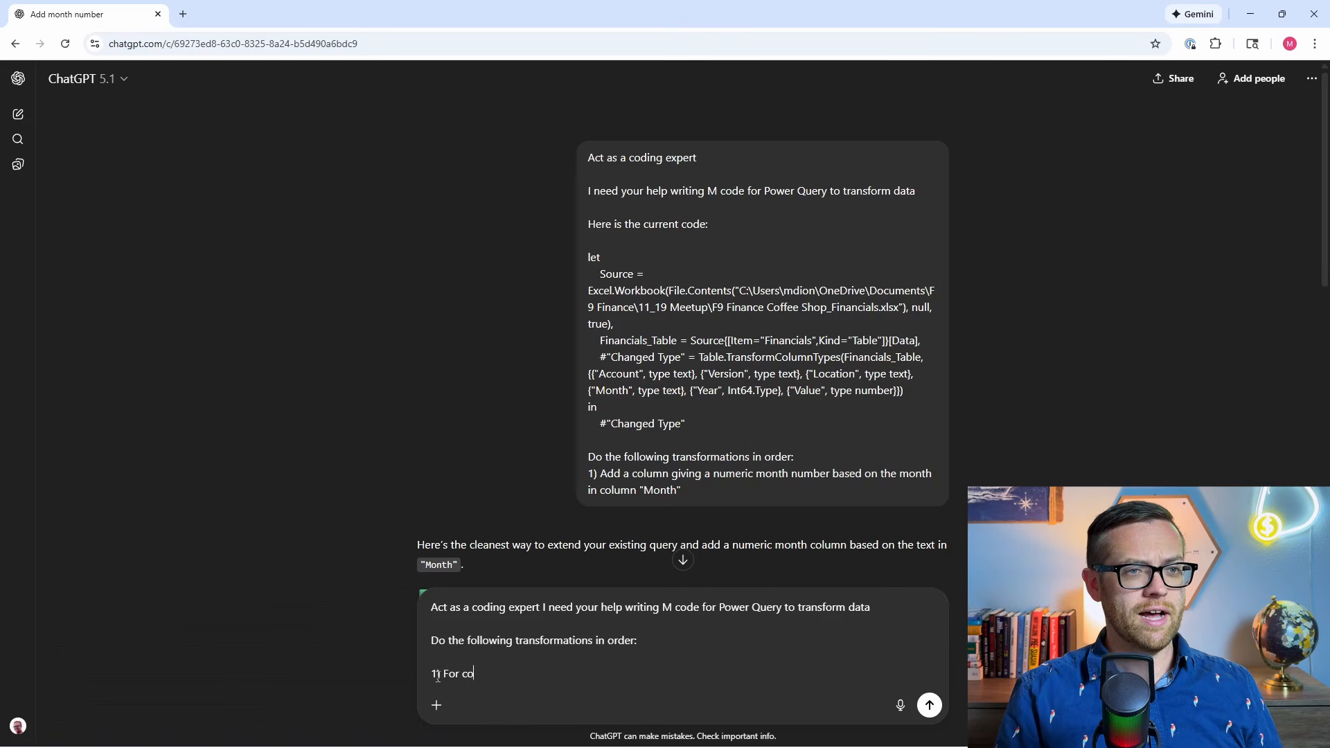
pyautogui.write('lumn "Location" clean any references to ')
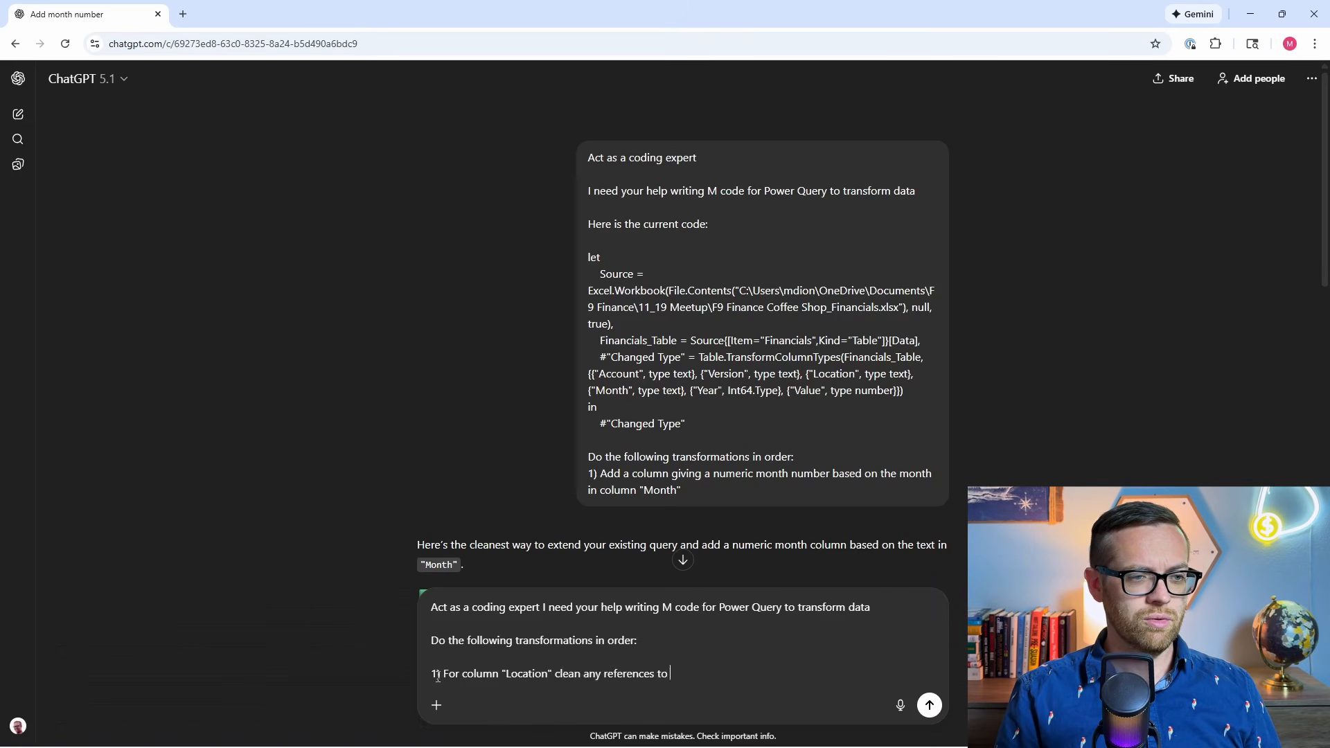
pyautogui.write('Lower Moonhotto')
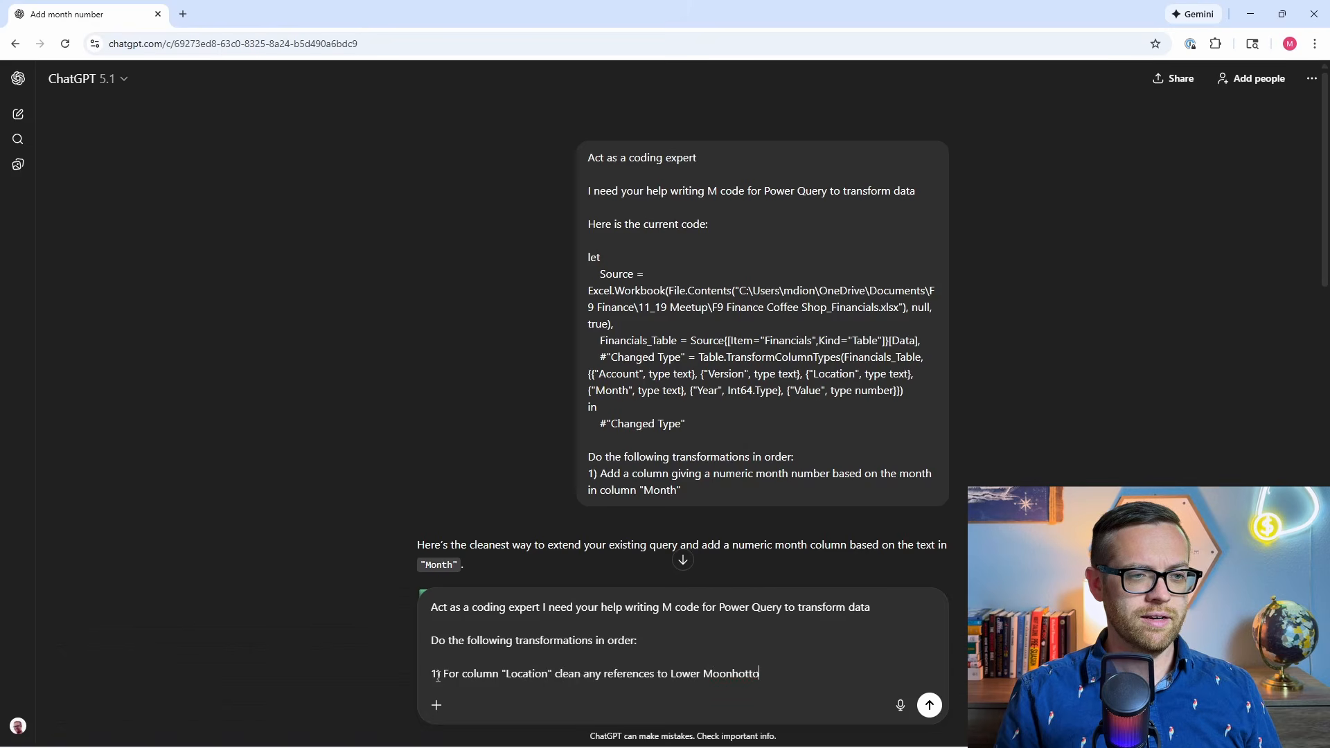
pyautogui.write('n to say Lower Manhattan')
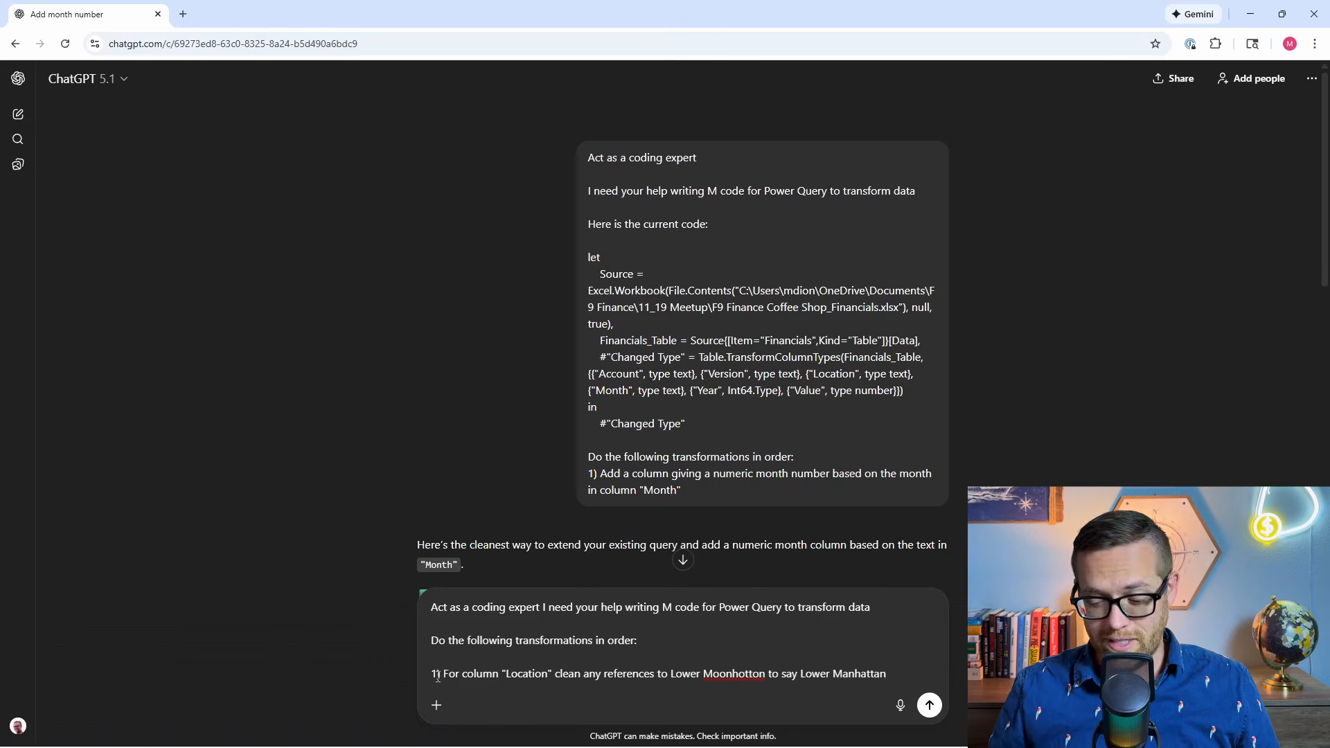
pyautogui.press('Return')
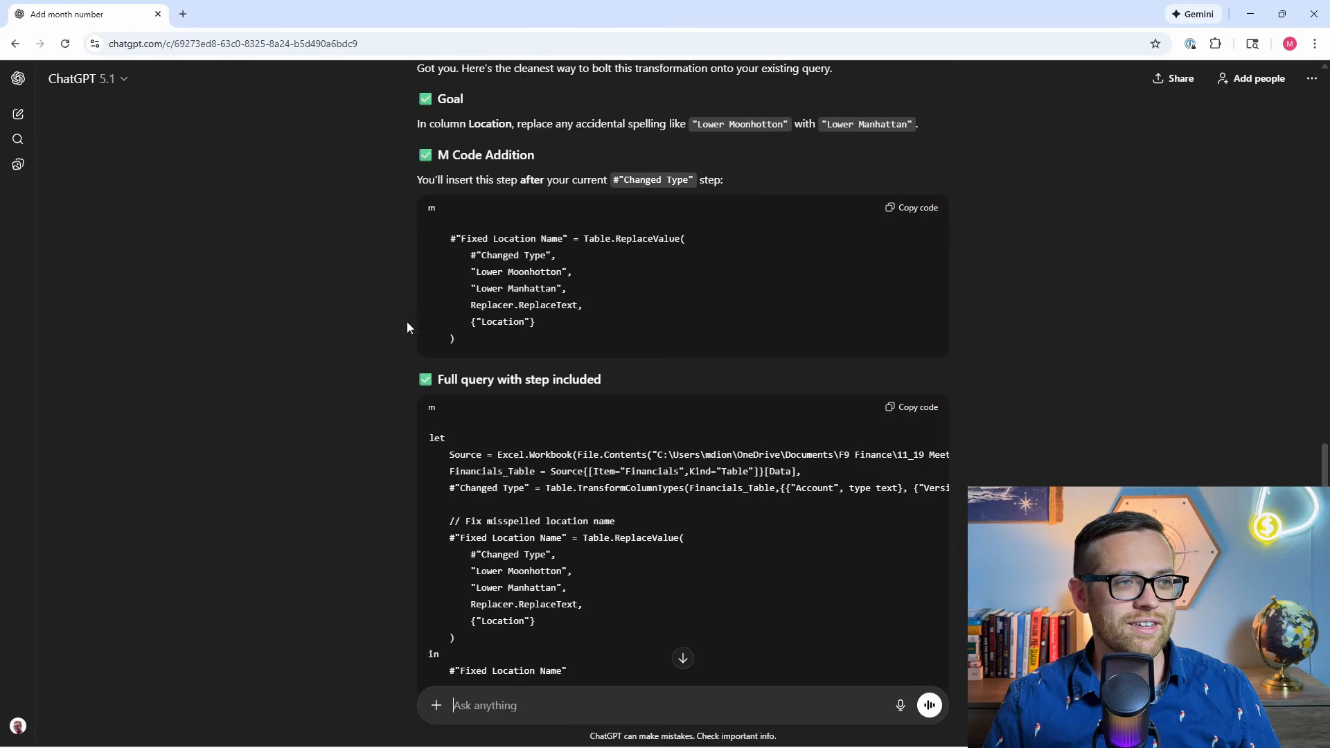
# Replace the Financials code in the Advanced Editor with ChatGPT's full query for the location fix, and check the Location column's filter values.
pyautogui.scroll(-3, 638, 343)
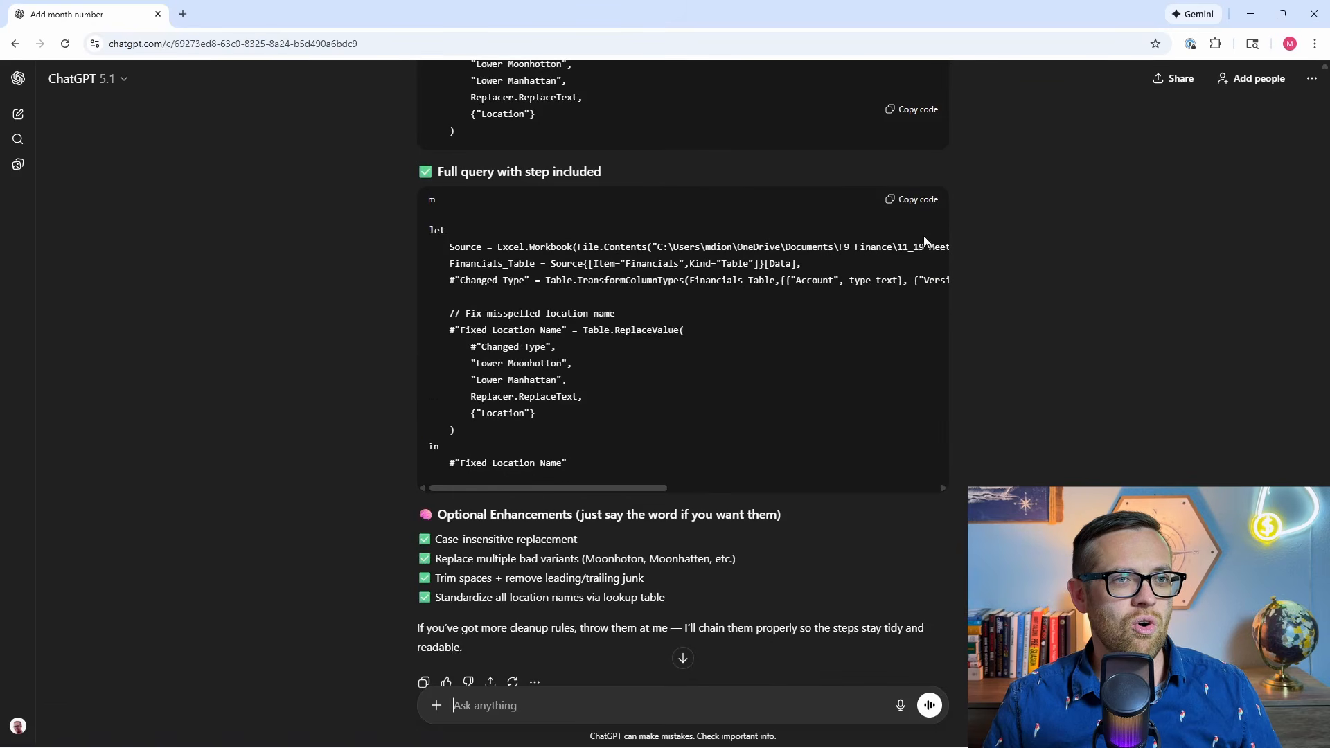
pyautogui.click(911, 201)
pyautogui.moveTo(418, 744)
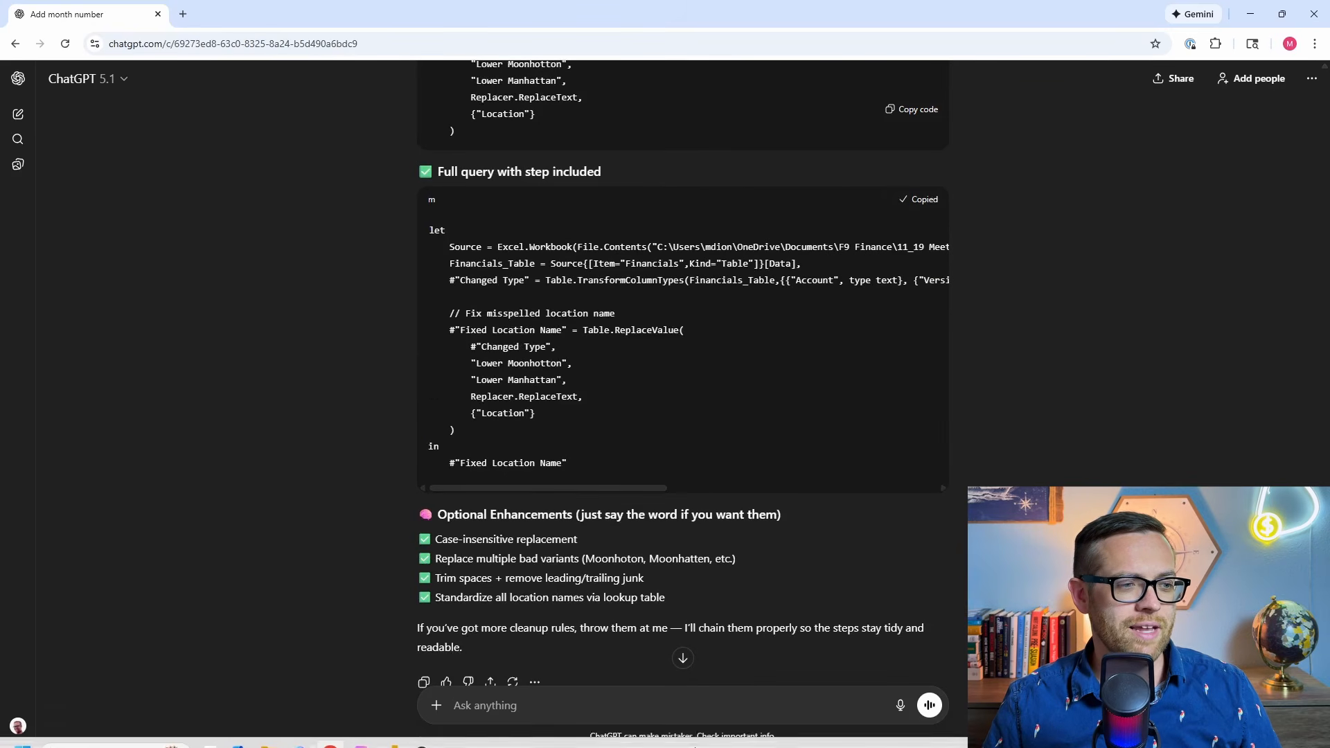
pyautogui.click(539, 651)
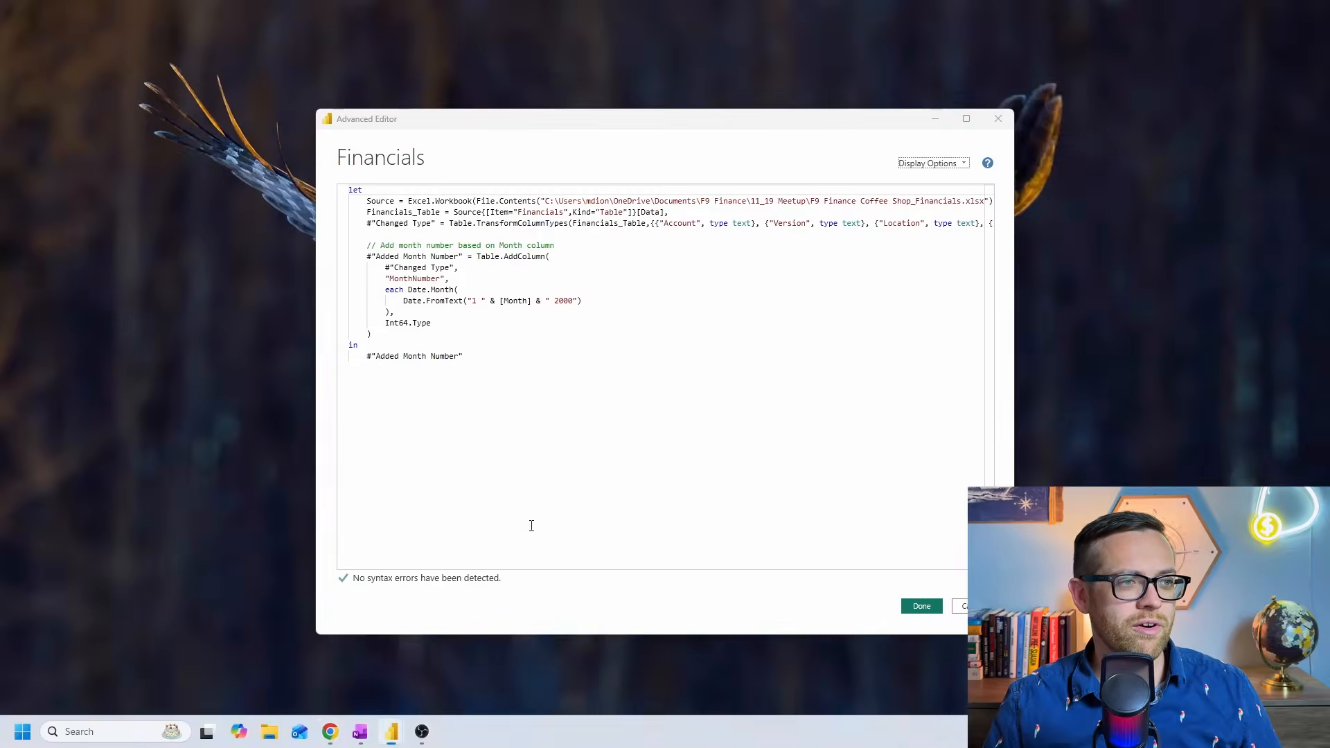
pyautogui.hotkey('ctrl', 'v')
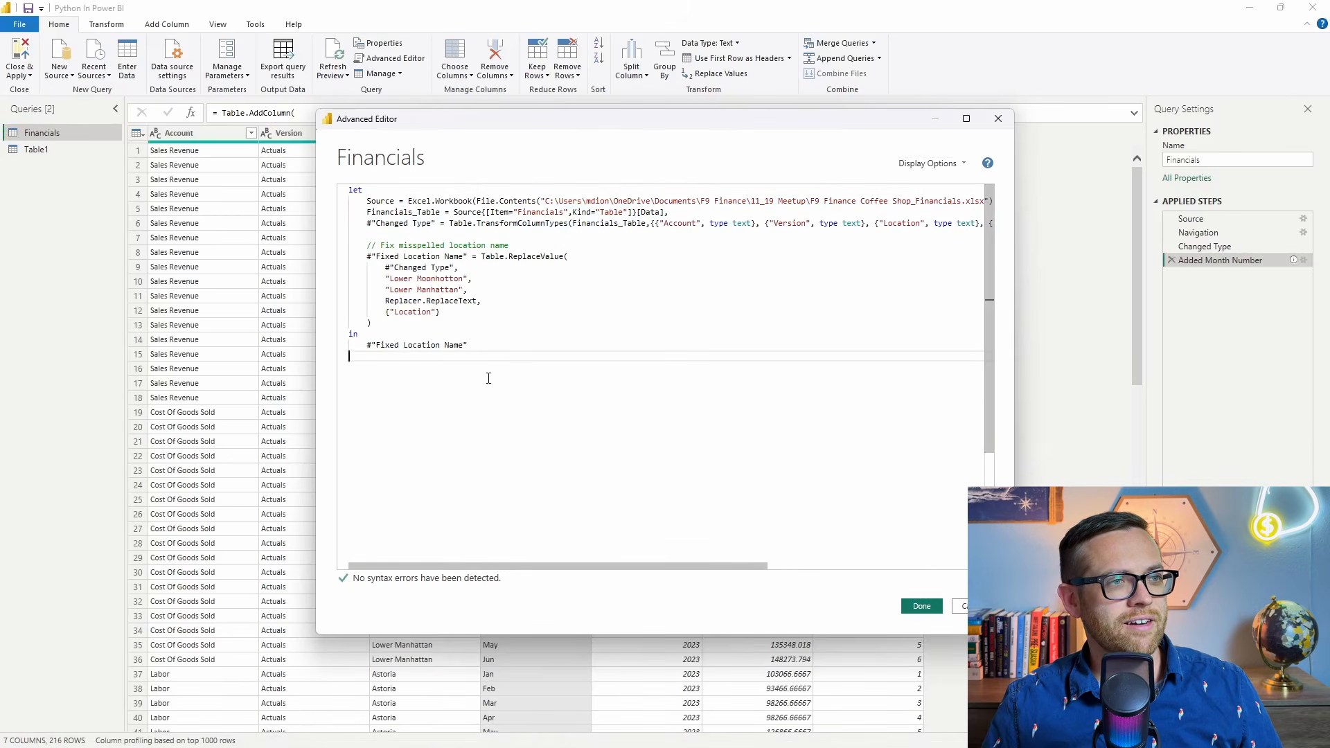
pyautogui.click(922, 607)
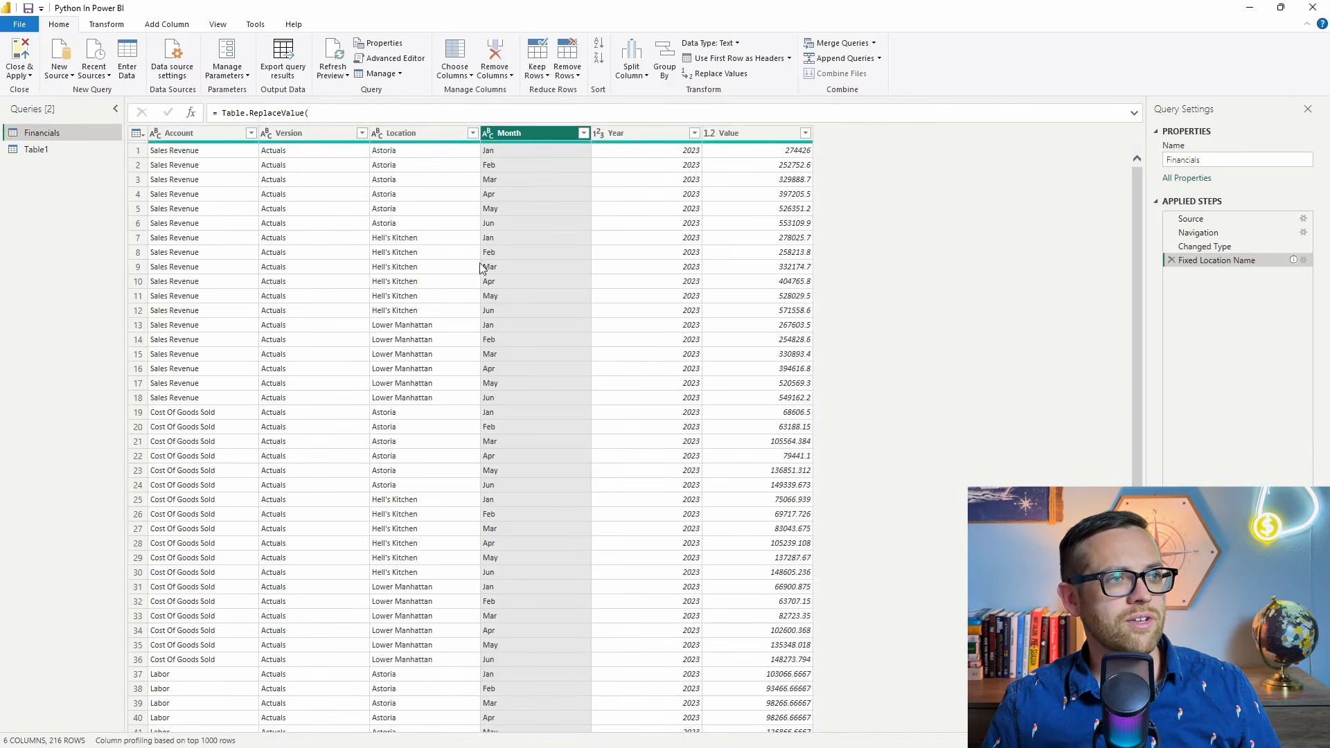
pyautogui.click(473, 134)
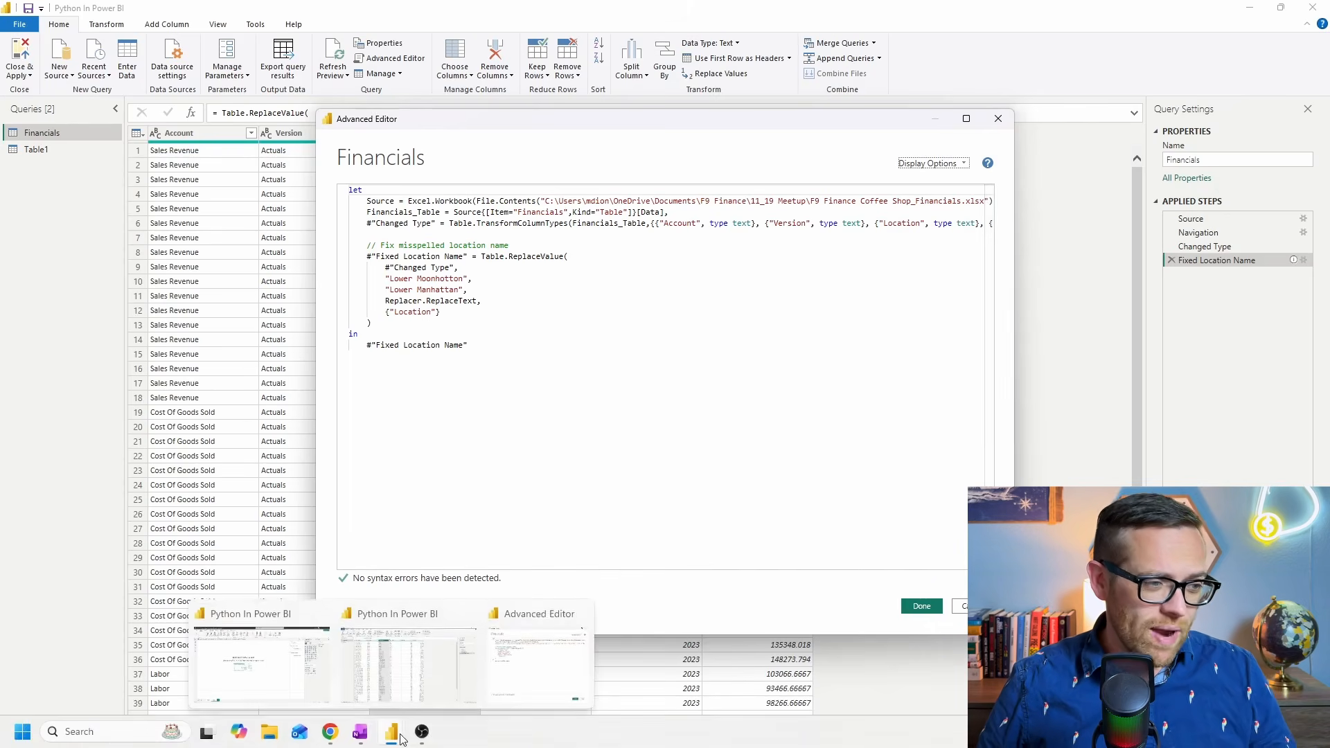
# Return to the ChatGPT conversation and paste the coding-expert prompt template for Power Query M code as a new message.
pyautogui.moveTo(347, 731)
pyautogui.click(348, 679)
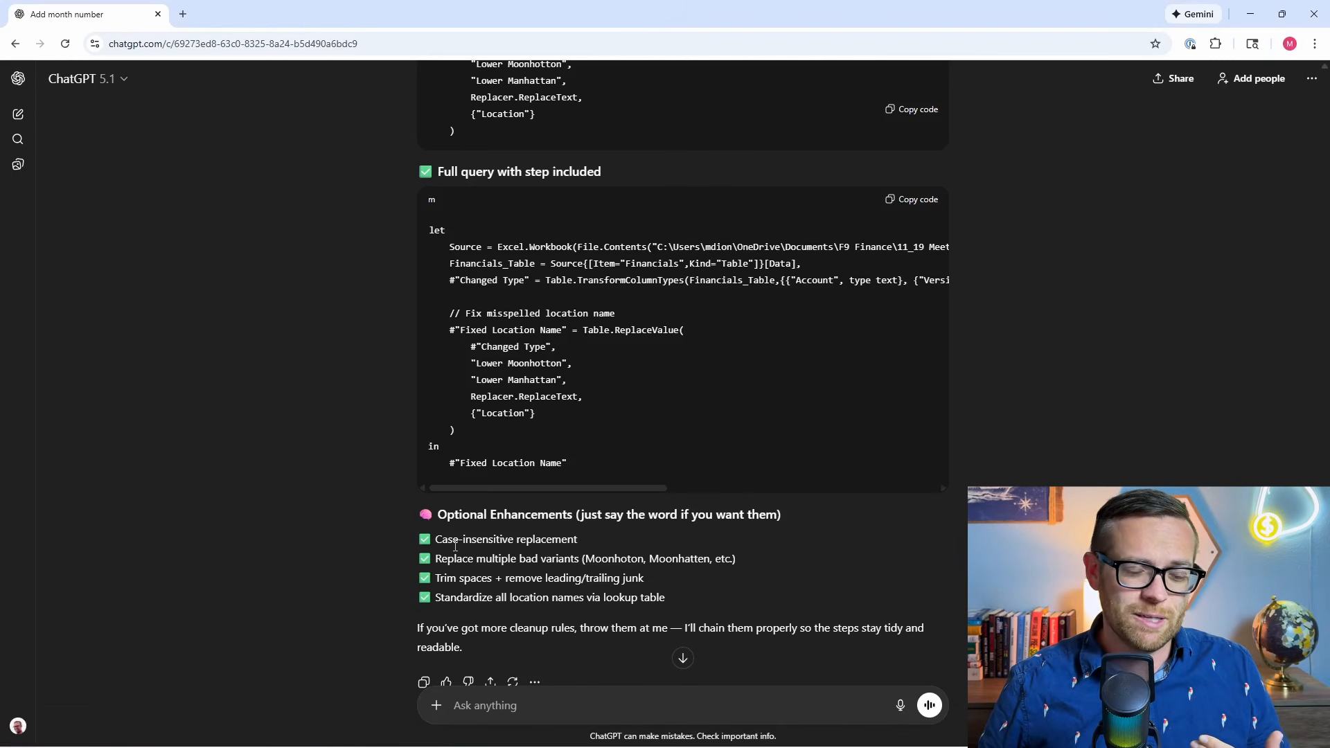
pyautogui.scroll(9, 455, 545)
pyautogui.hotkey('ctrl', 'v')
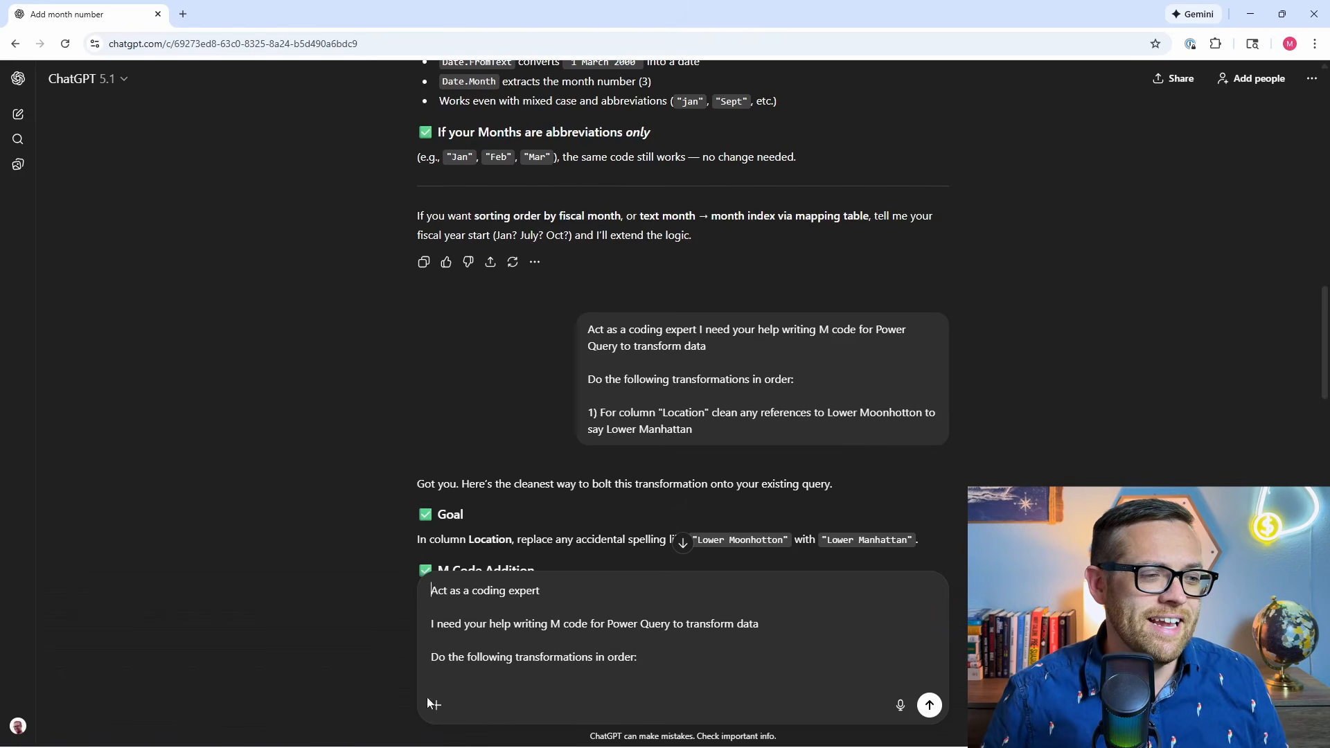
# Close the Financials code in Power Query, open the Advanced Editor for Table1, and copy all of its M code for ChatGPT.
pyautogui.moveTo(379, 734)
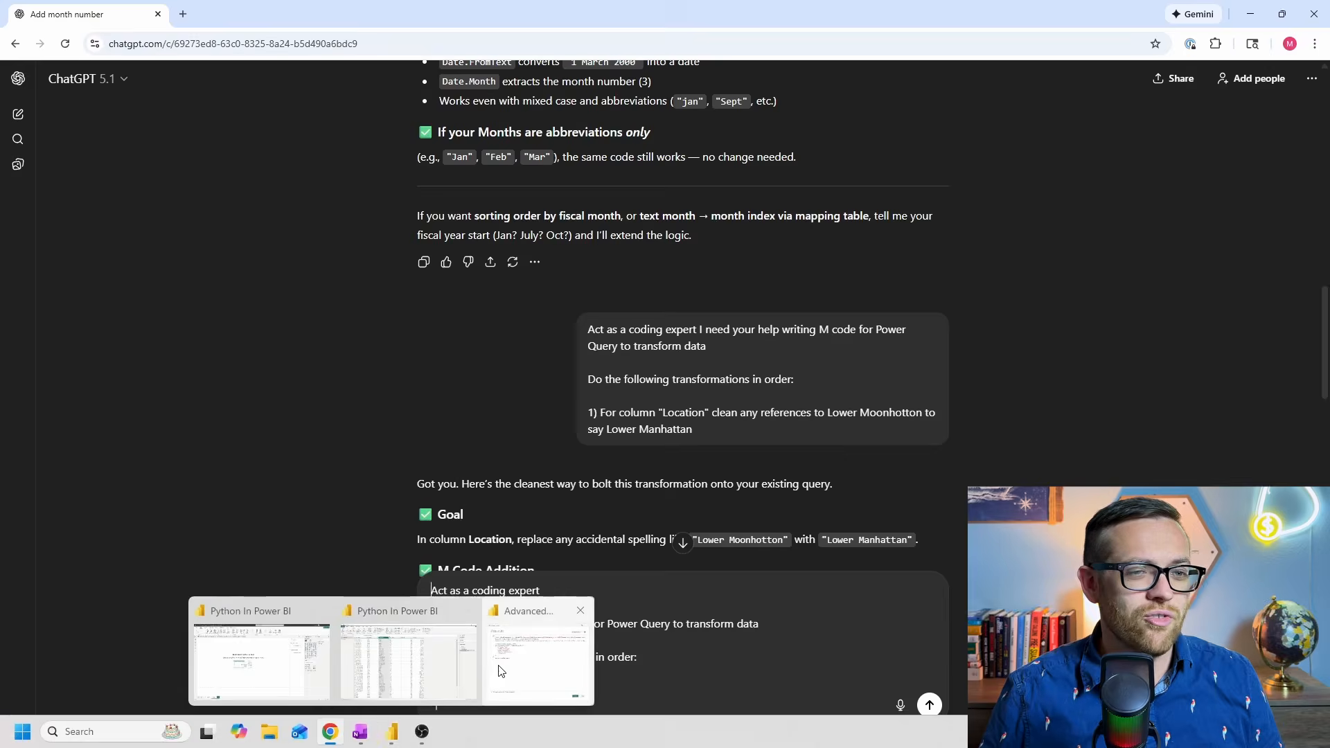
pyautogui.click(537, 662)
pyautogui.click(929, 606)
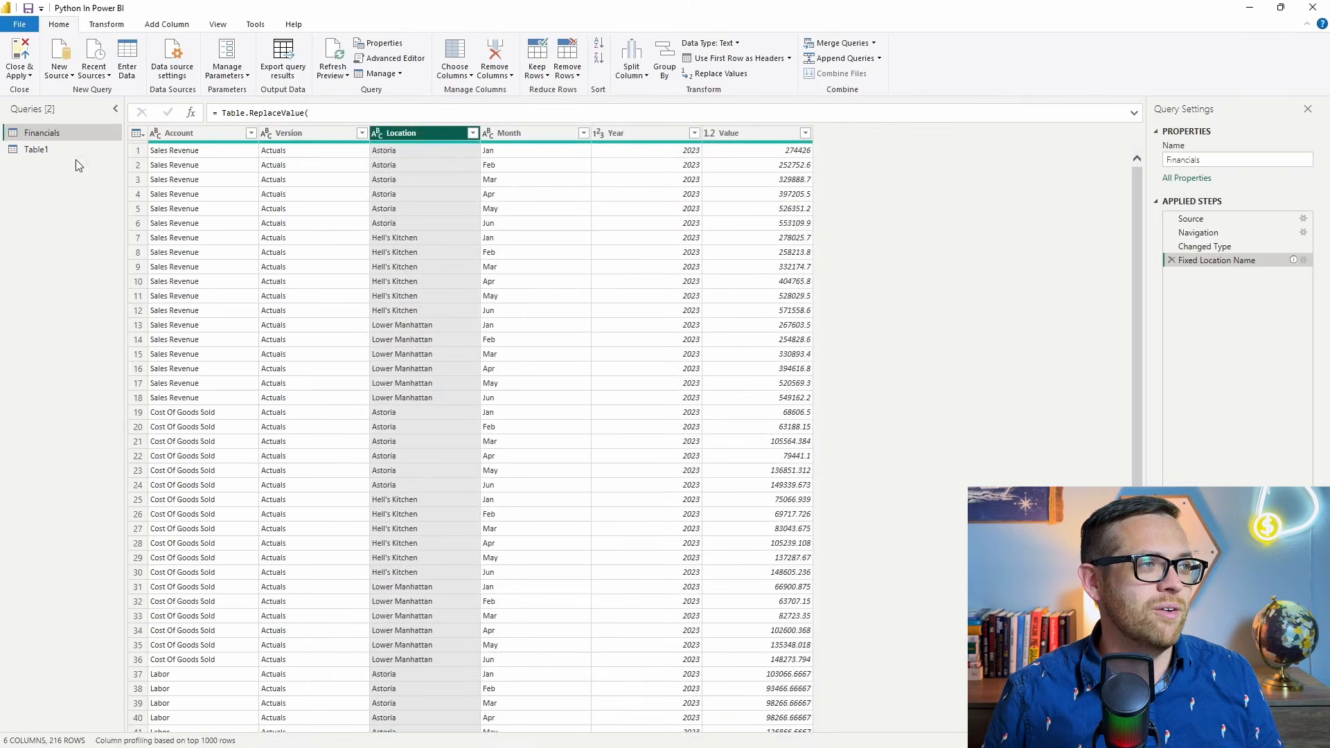
pyautogui.click(55, 148)
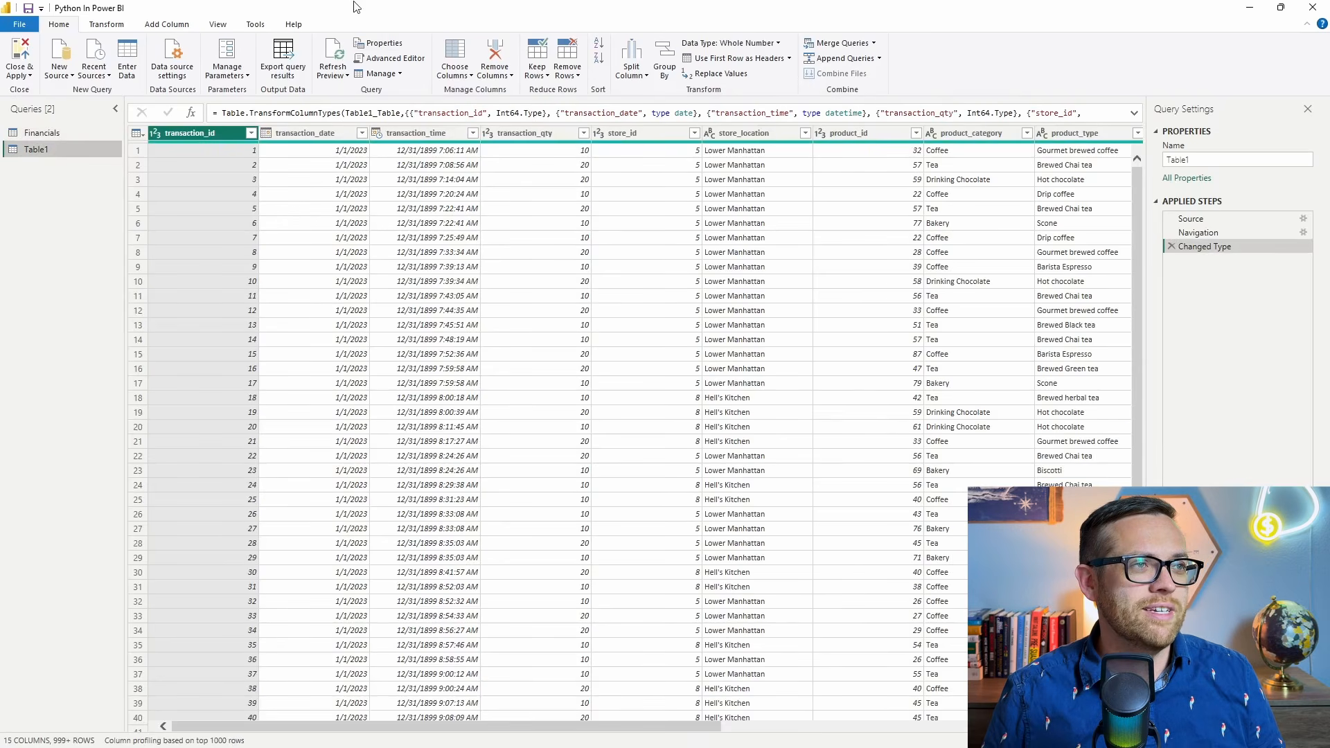
pyautogui.click(392, 58)
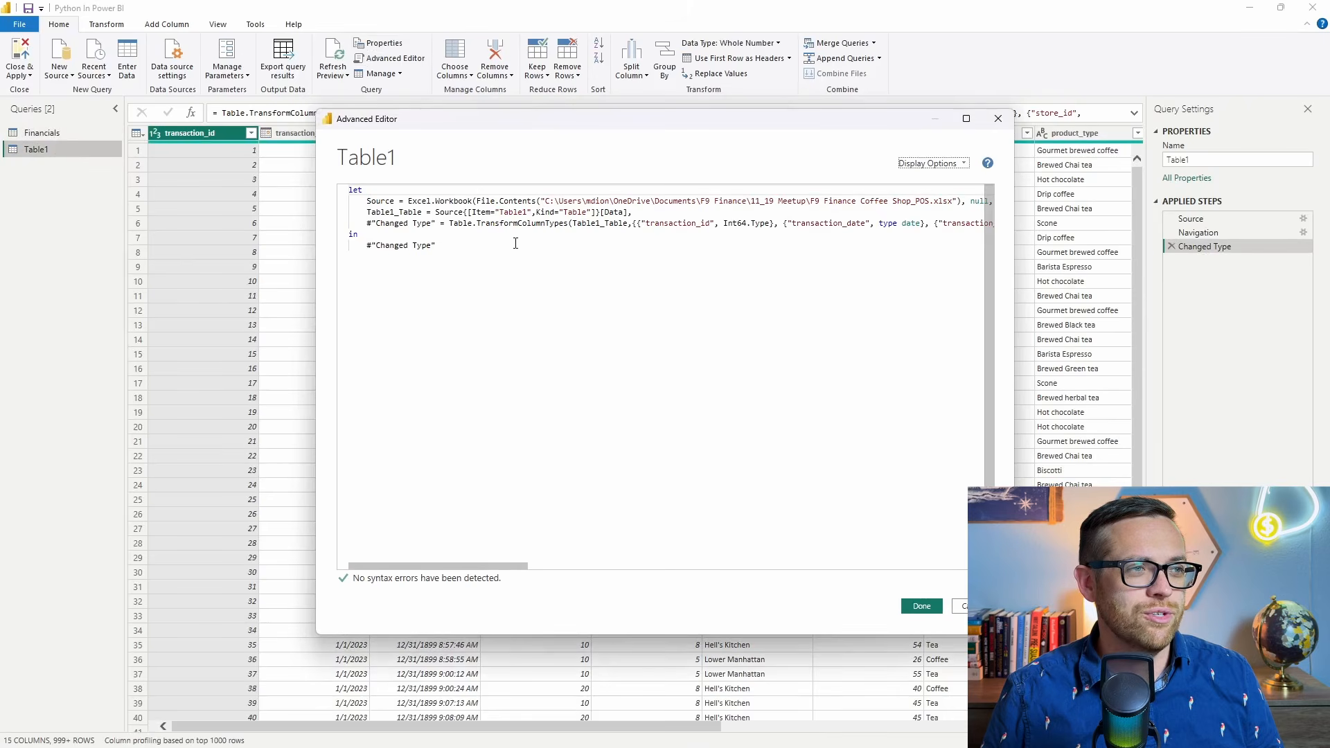
pyautogui.moveTo(520, 244); pyautogui.dragTo(331, 188)
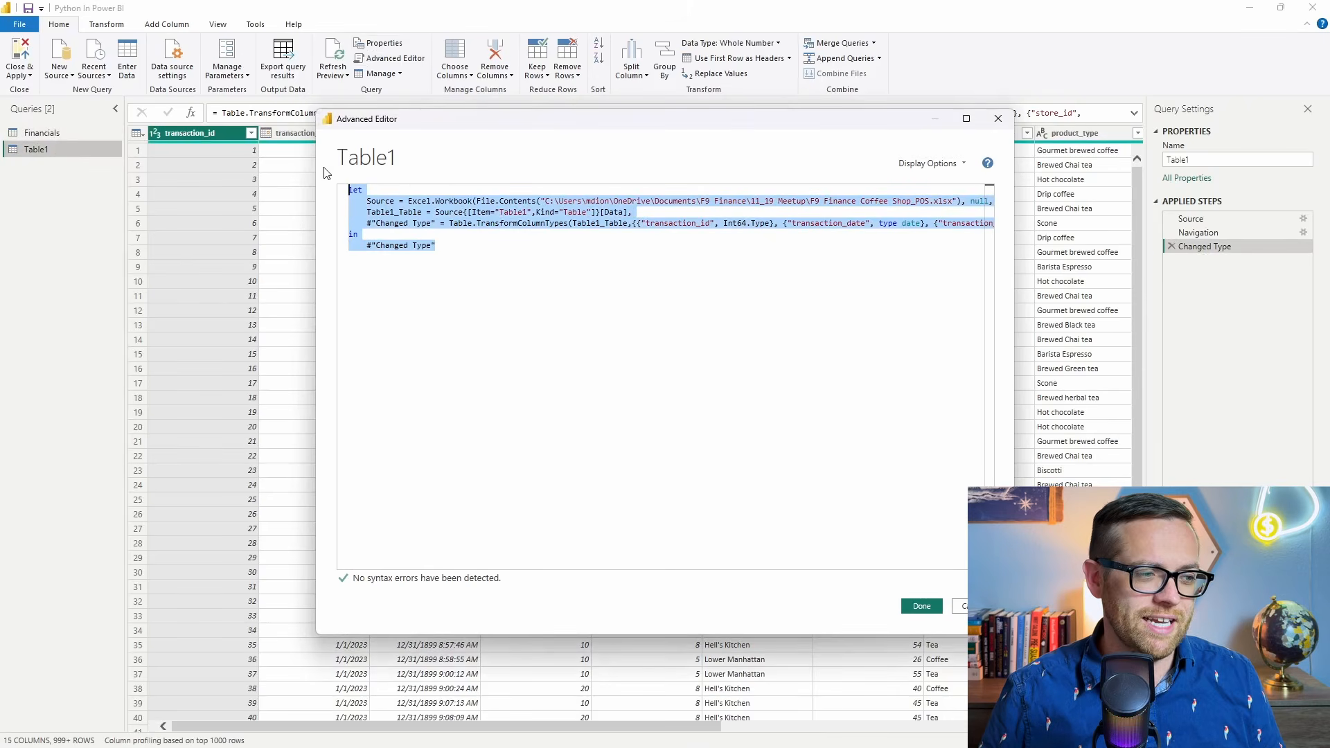
pyautogui.click(330, 732)
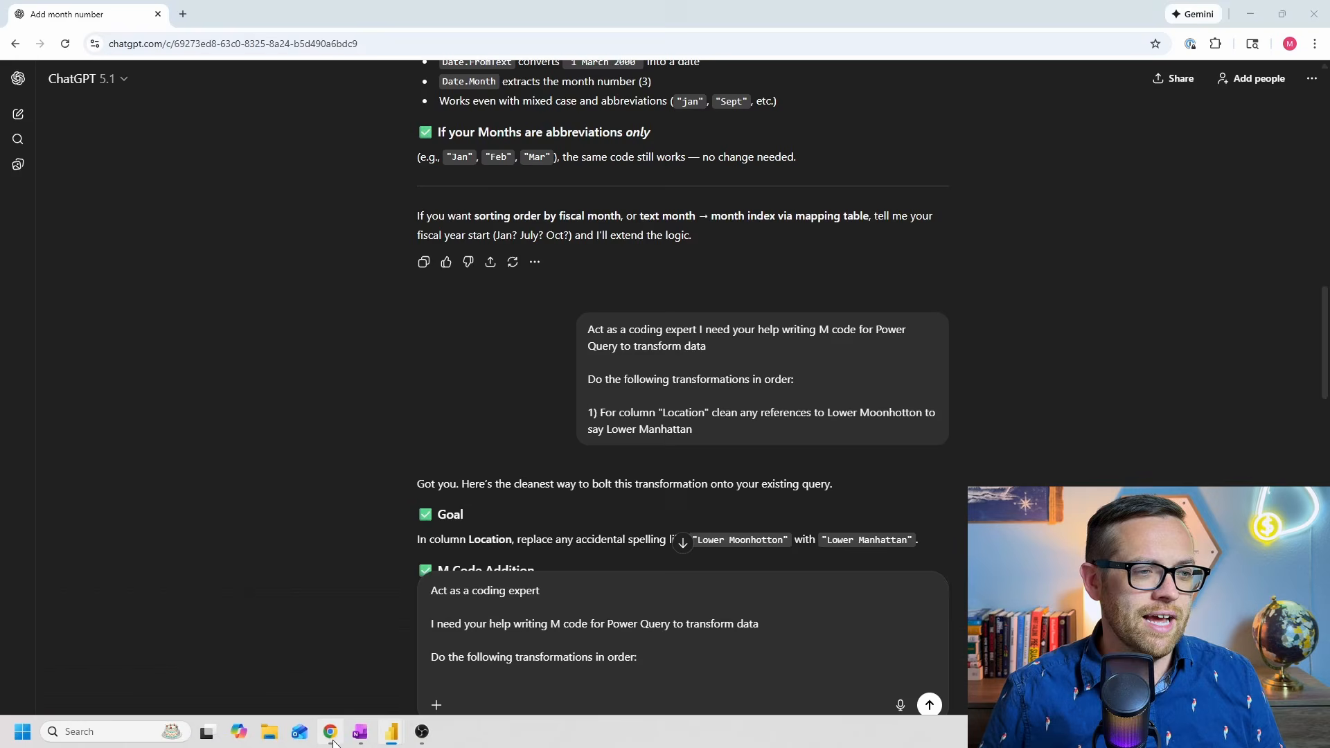
# Insert "Here is the current code:" followed by the Table1 M code before the list of transformations in the ChatGPT prompt.
pyautogui.click(778, 628)
pyautogui.press('Return')
pyautogui.press('Return')
pyautogui.write('Here')
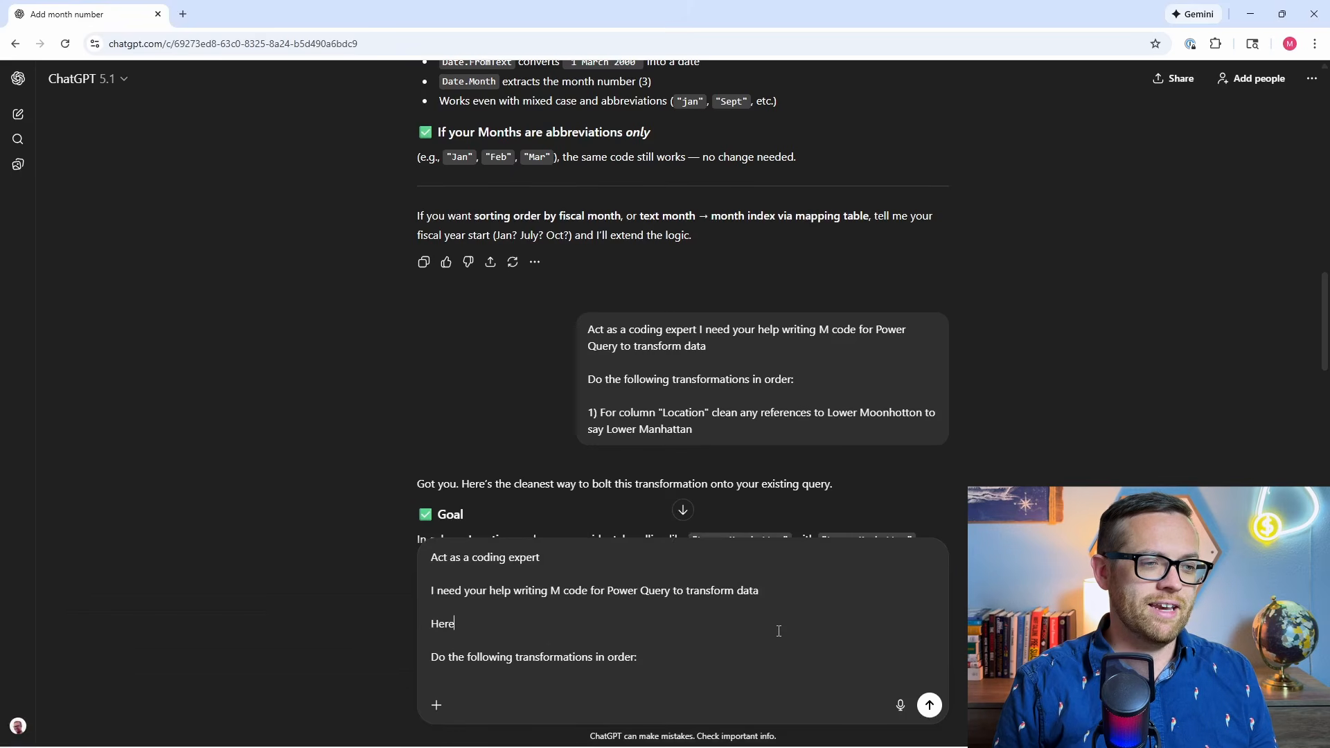
pyautogui.write(' is the current c')
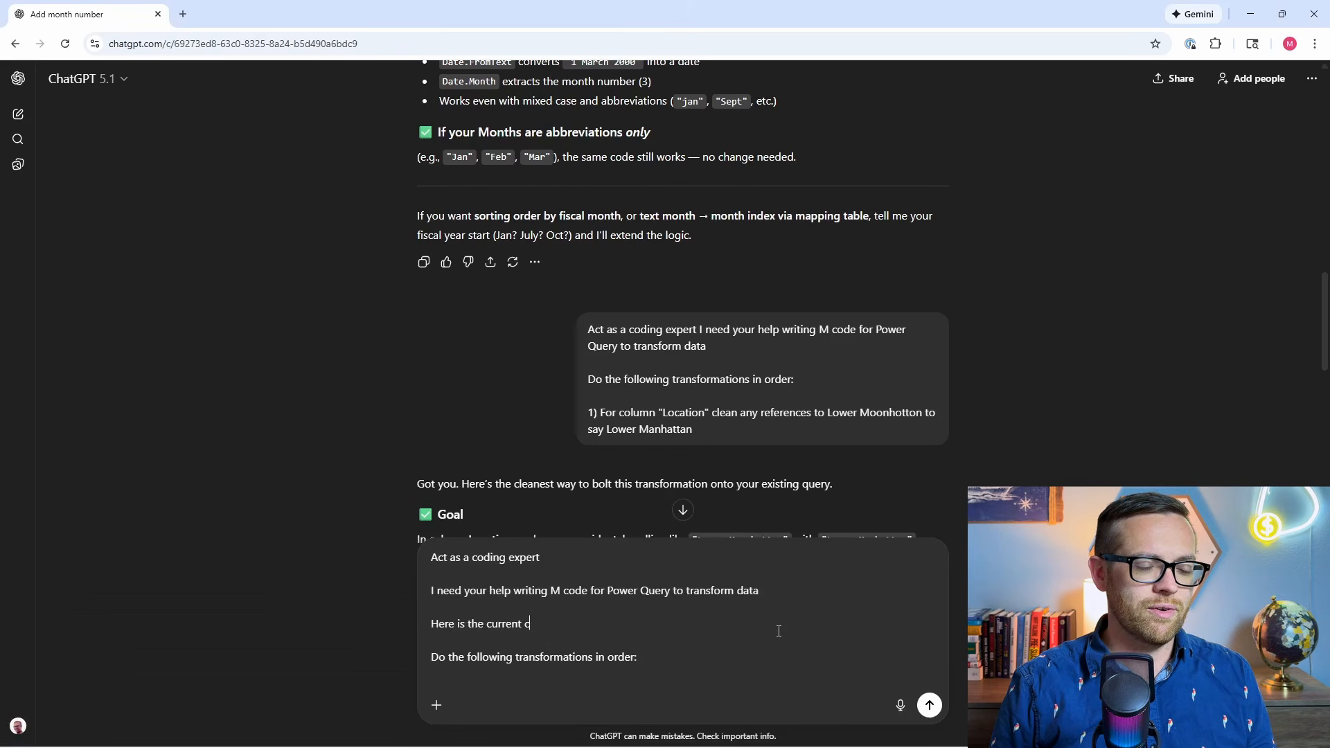
pyautogui.write('ode:')
pyautogui.press('Return')
pyautogui.write('let     Source = Excel.Workbook(File.Contents("C:\\Users\\mdion\\OneDrive\\Documents\\F9 Finance\\11_19 Meetup\\F9 Finance Coffee Shop_POS.xlsx"), null, true),     Table1_Table = Source{[Item="Table1",Kind="Table"]}[Data],     #"Changed Type" = Table.TransformColumnTypes(Table1_Table,{{"transaction_id", Int64.Type}, {"transaction_date", type date}, {"transaction_time", type datetime}, {"transaction_qty", Int64.Type}, {"store_id", Int64.Type}, {"store_location", type text}, {"product_id", Int64.Type}, {"product_category", type text}, {"product_type", type text}, {"product_detail", type text}, {"Month", Int64.Type}, {"Month2", type text}, {"Weekday", Int64.Type}, {"Weekday3", type text}, {"Hour", Int64.Type}}) in     #"Changed Type"')
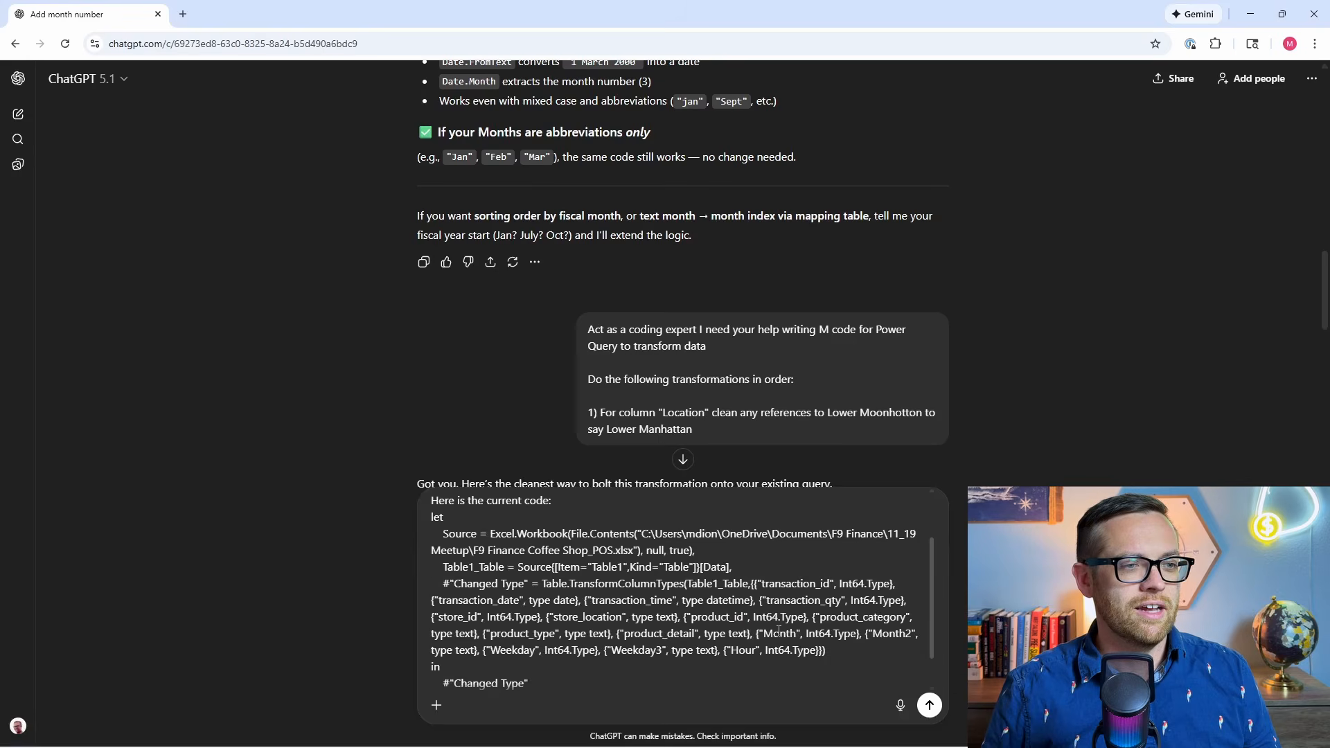
pyautogui.scroll(2, 571, 535)
pyautogui.scroll(-3, 571, 535)
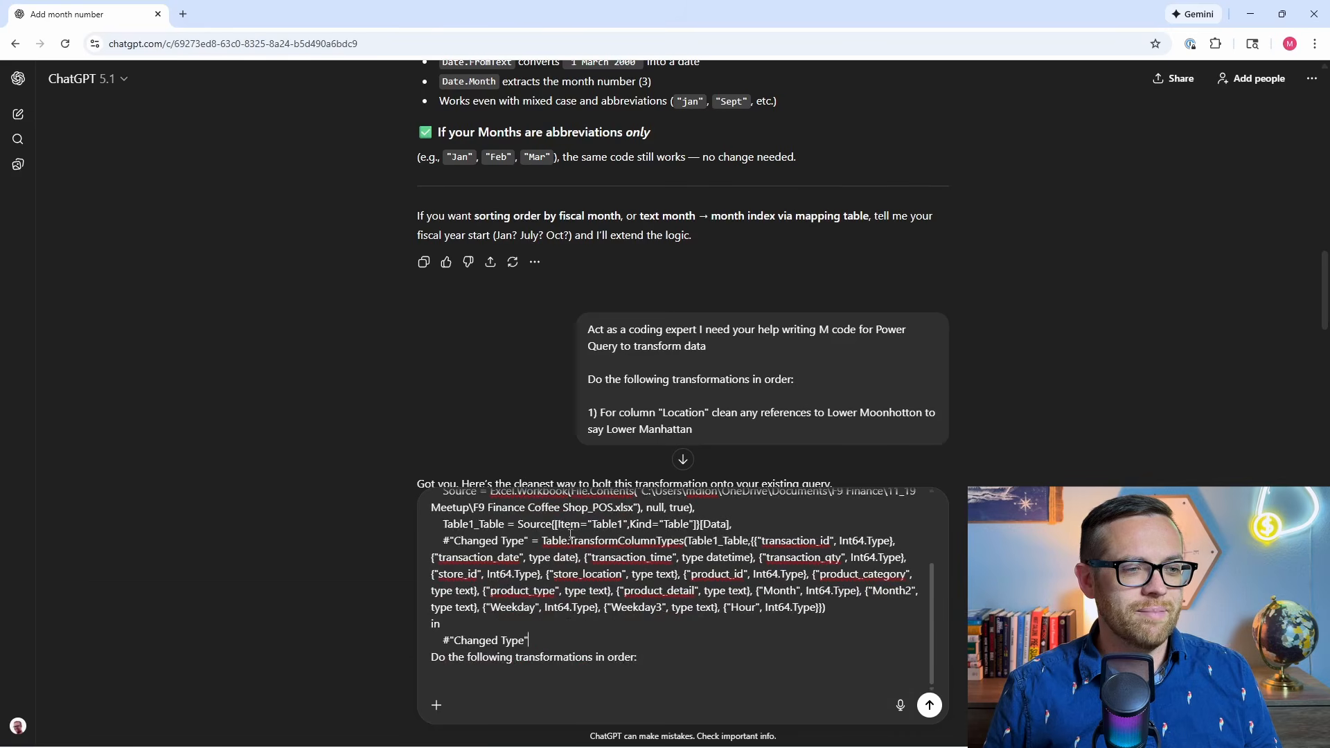
# Add the first transformation to the prompt: "1) Remove any rows where the quantity is null".
pyautogui.click(652, 663)
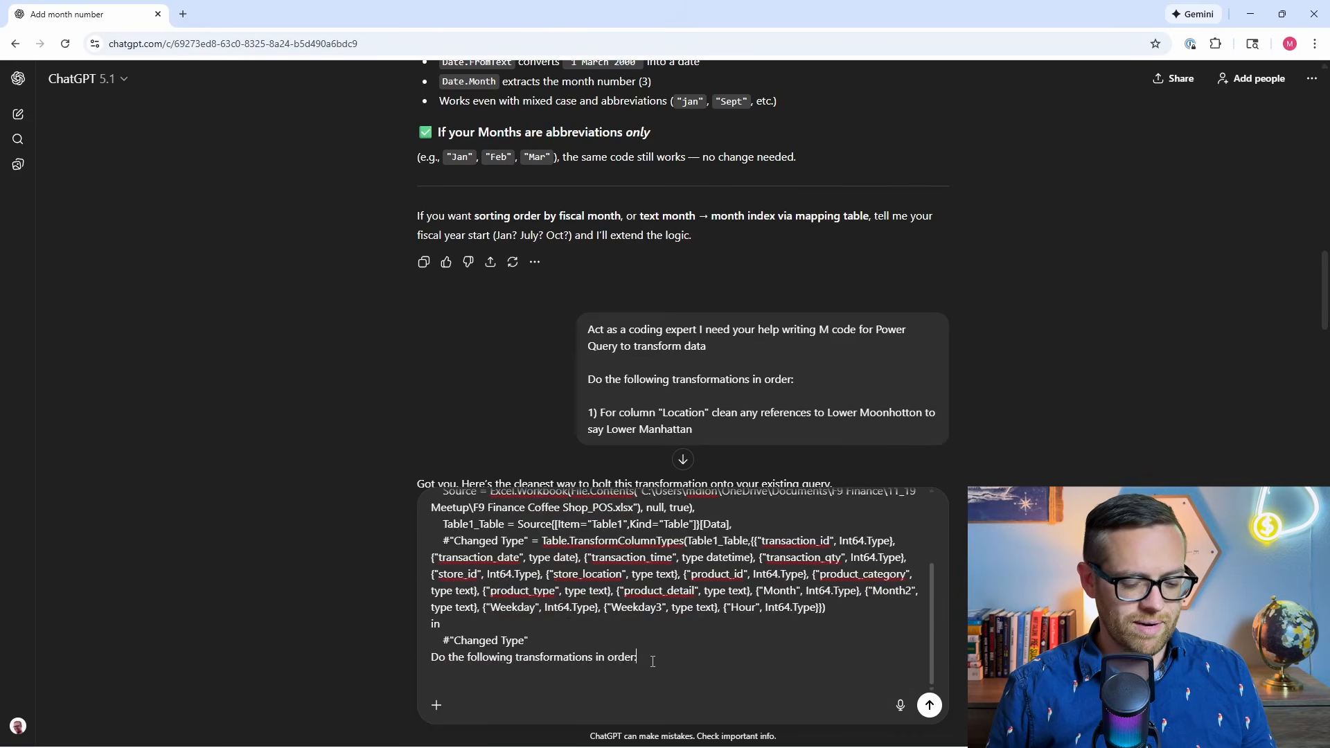
pyautogui.hotkey('shift', 'Return')
pyautogui.write('1) ')
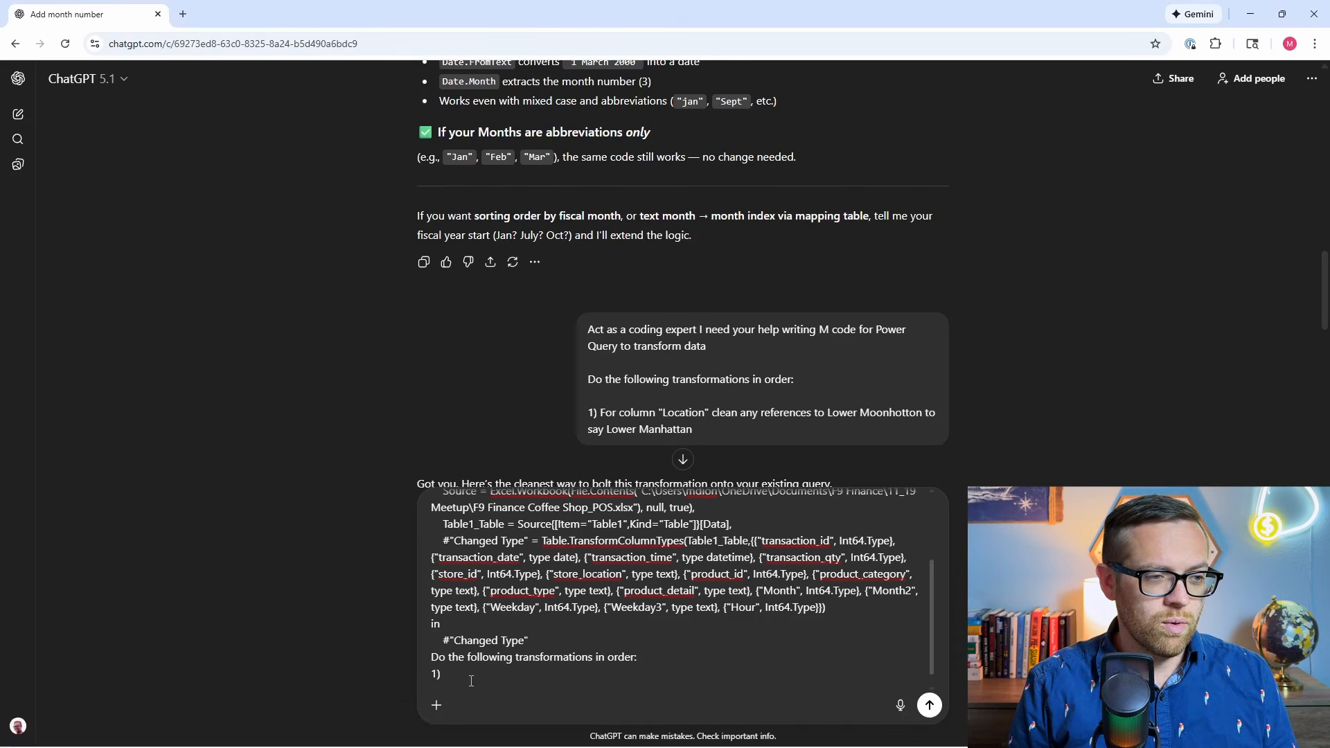
pyautogui.write('Remove any row')
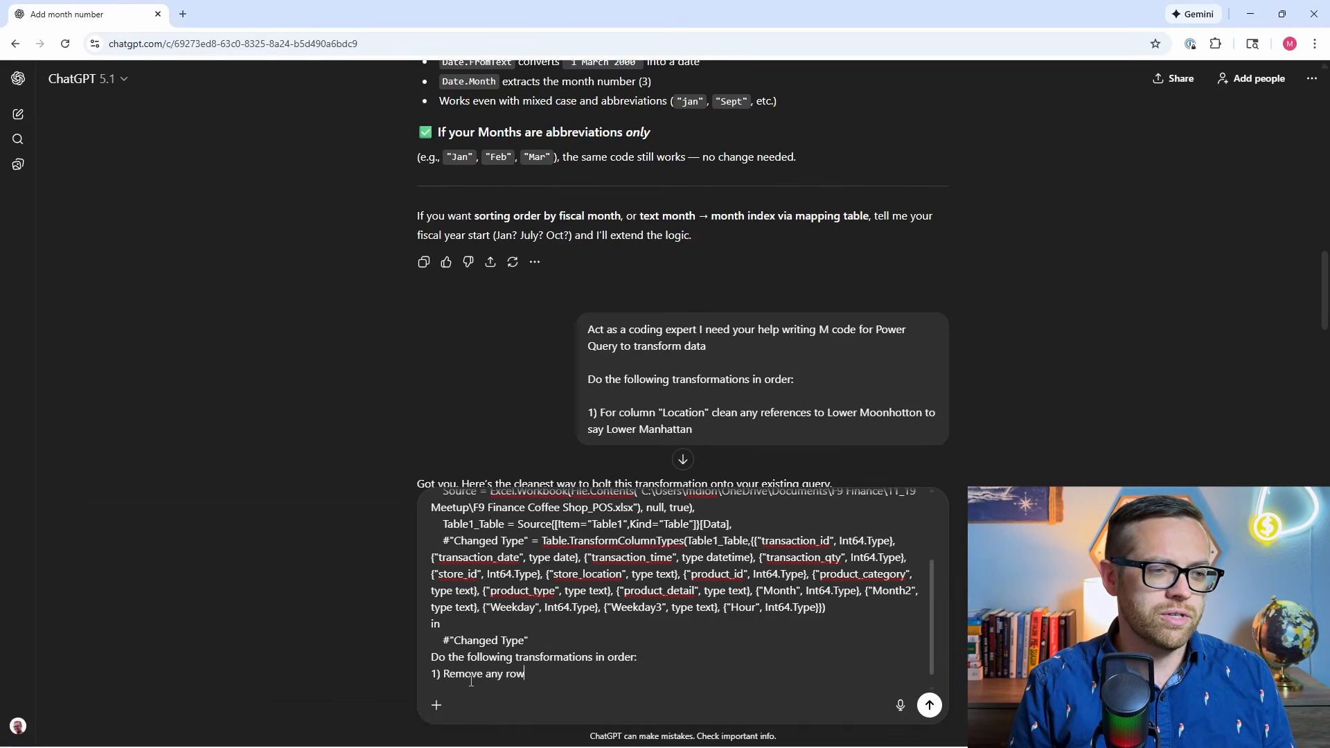
pyautogui.write('s where the quant')
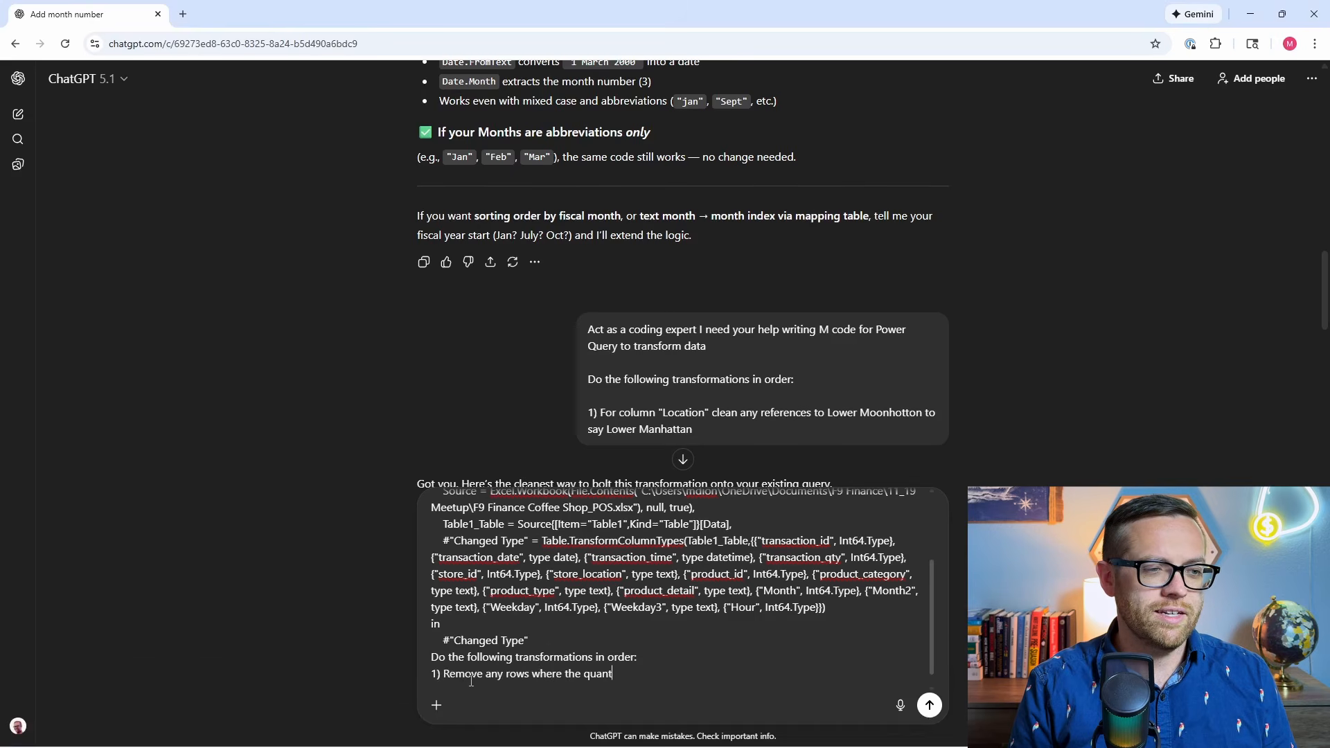
pyautogui.write('ity is null')
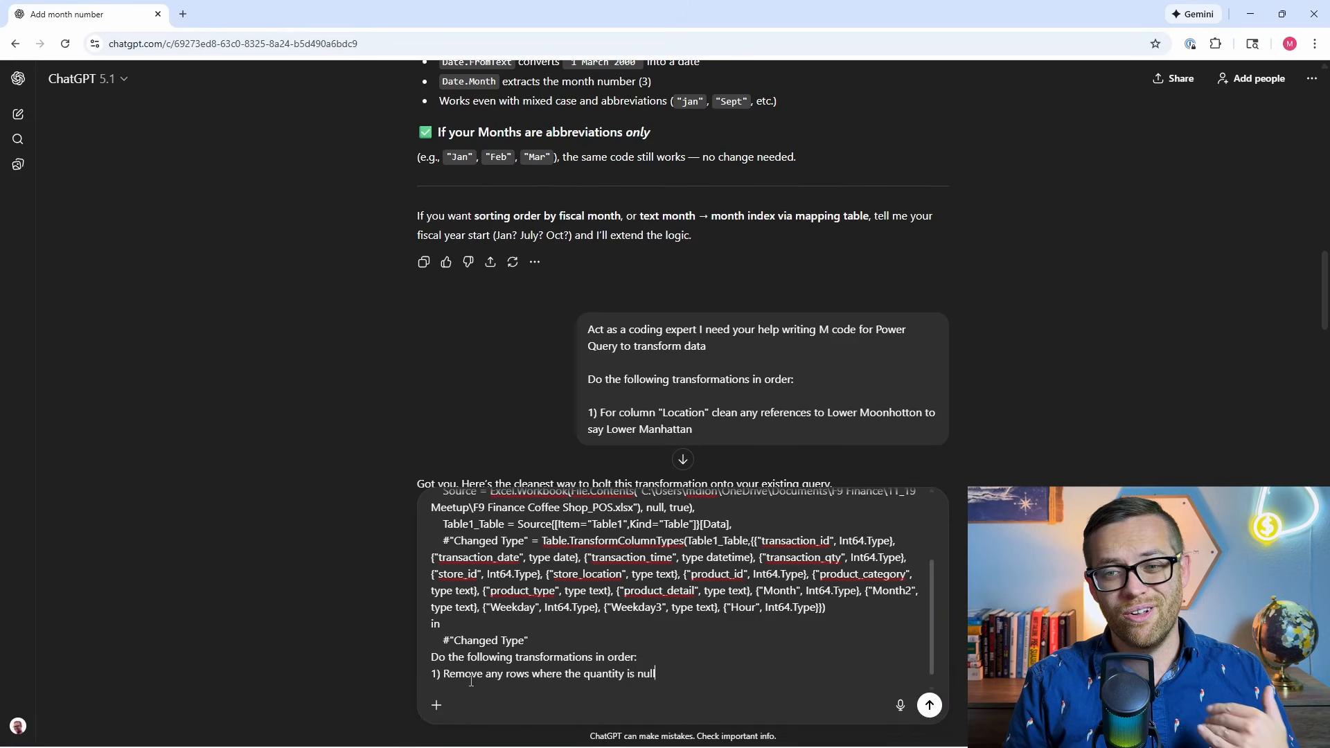
# Add the second transformation to the prompt: "2) Extract the hour from the transaction time".
pyautogui.hotkey('shift', 'Return')
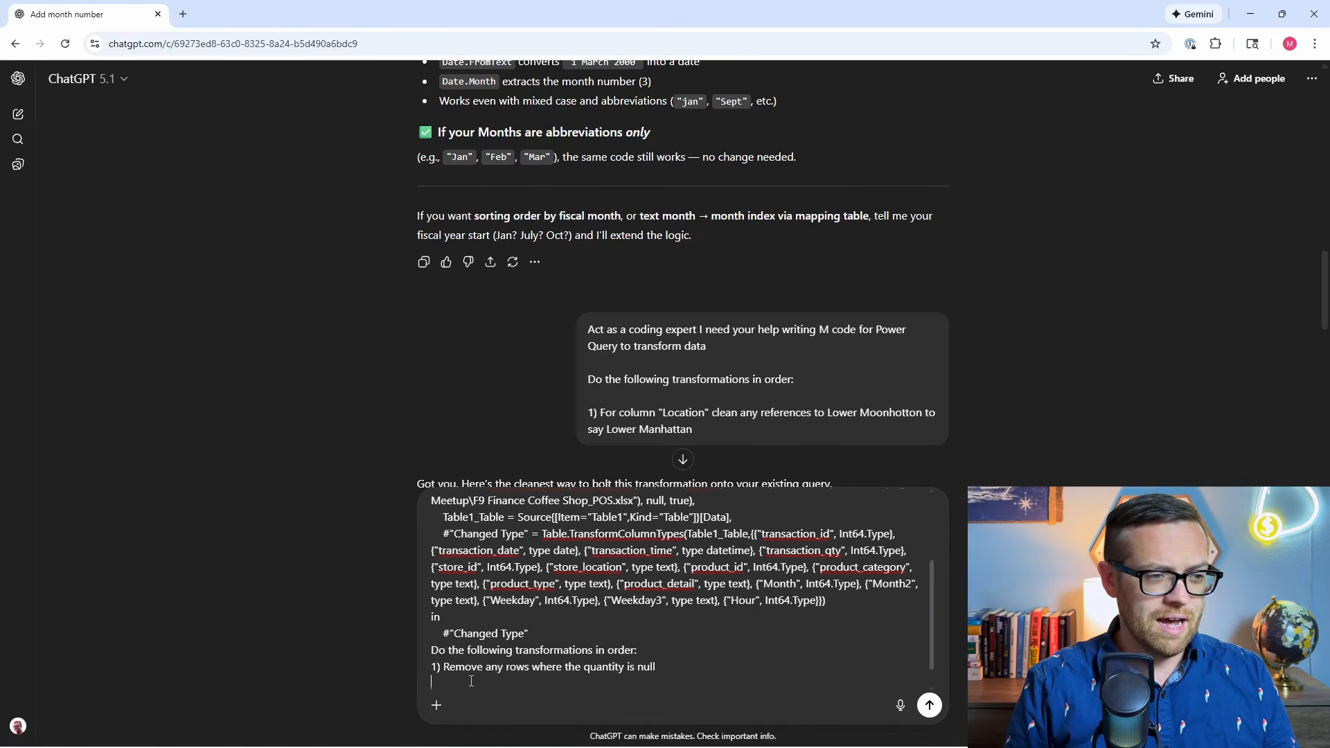
pyautogui.write('2)')
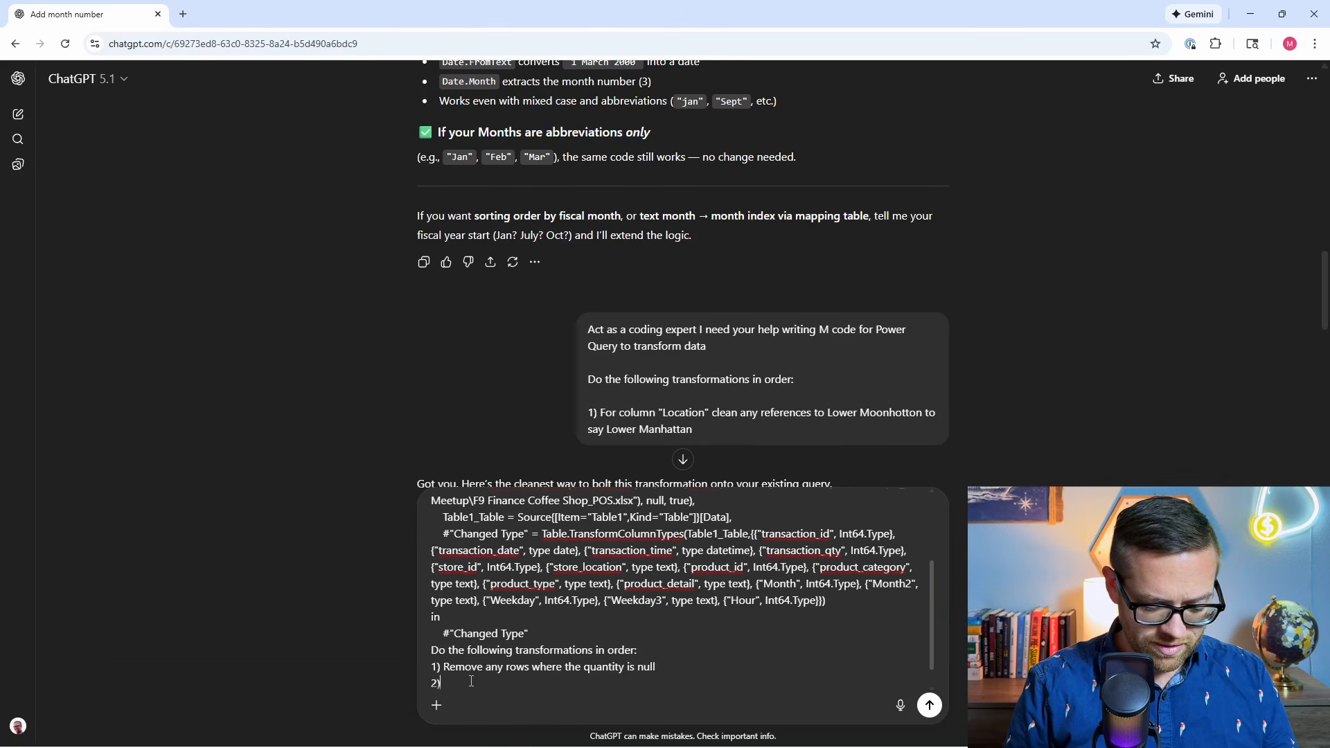
pyautogui.write(' Extract t')
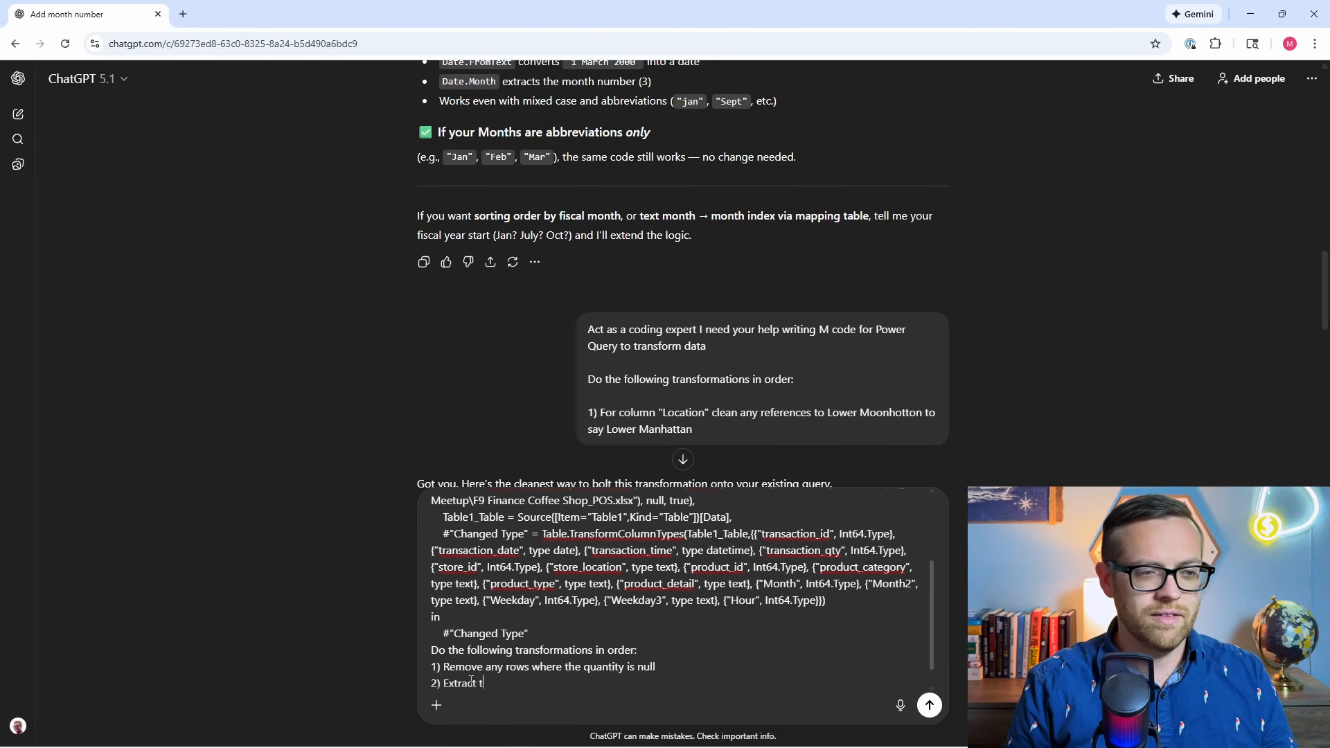
pyautogui.write('he hour from the tr')
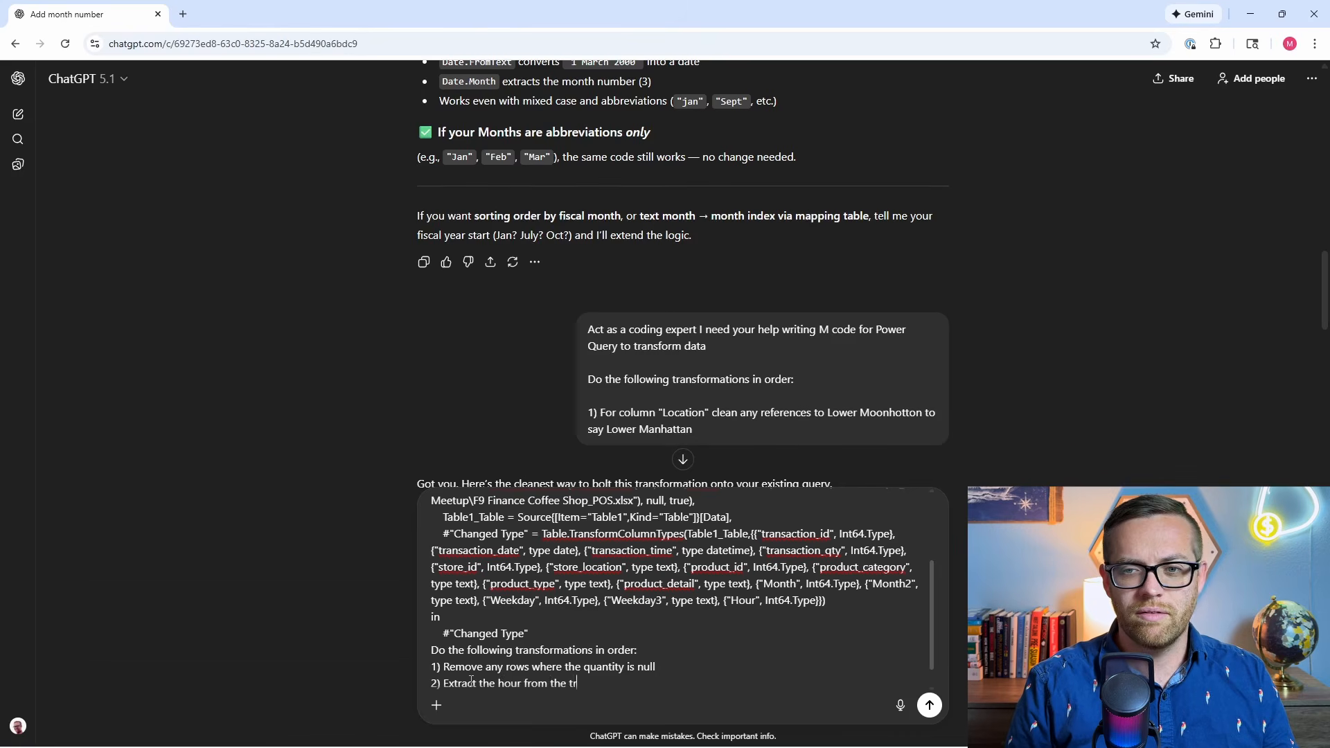
pyautogui.write('ansaction time')
# Add the third transformation to the prompt: "3) If product category is blank add in "no category"".
pyautogui.hotkey('shift', 'Return')
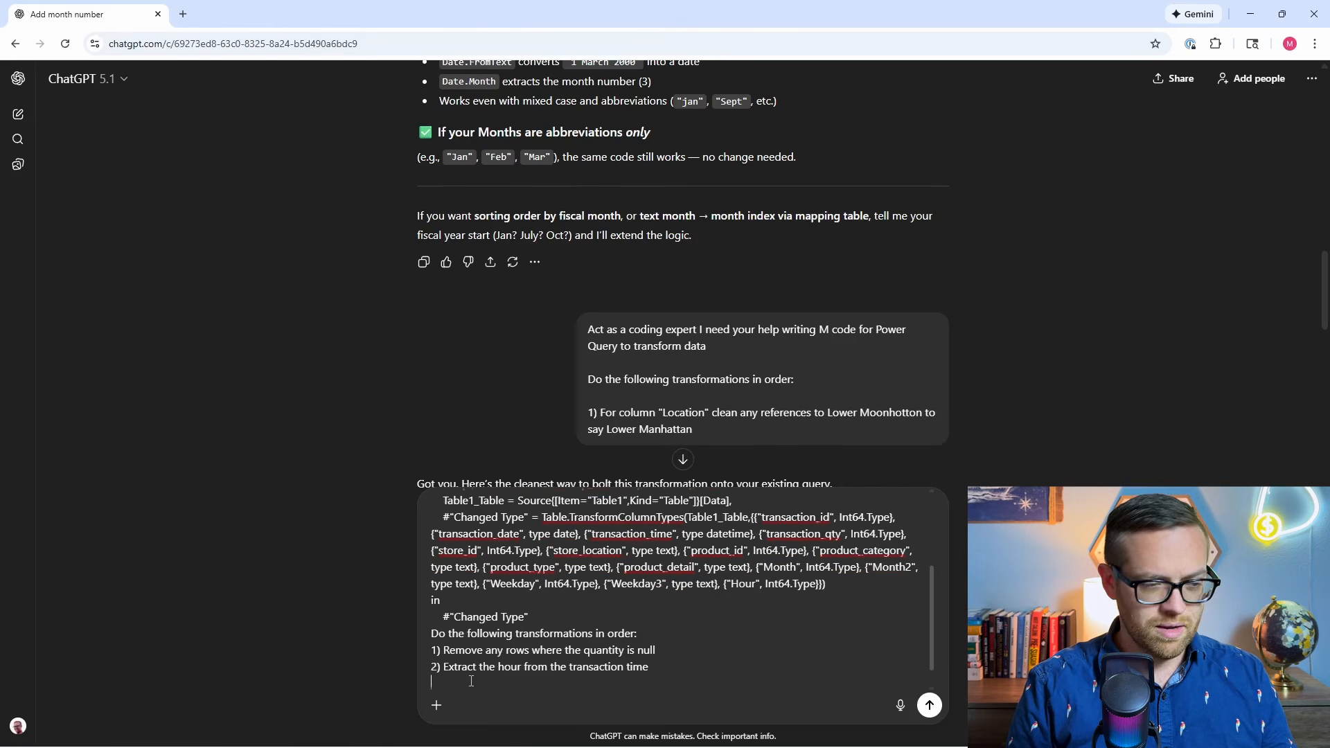
pyautogui.write('3) If pr')
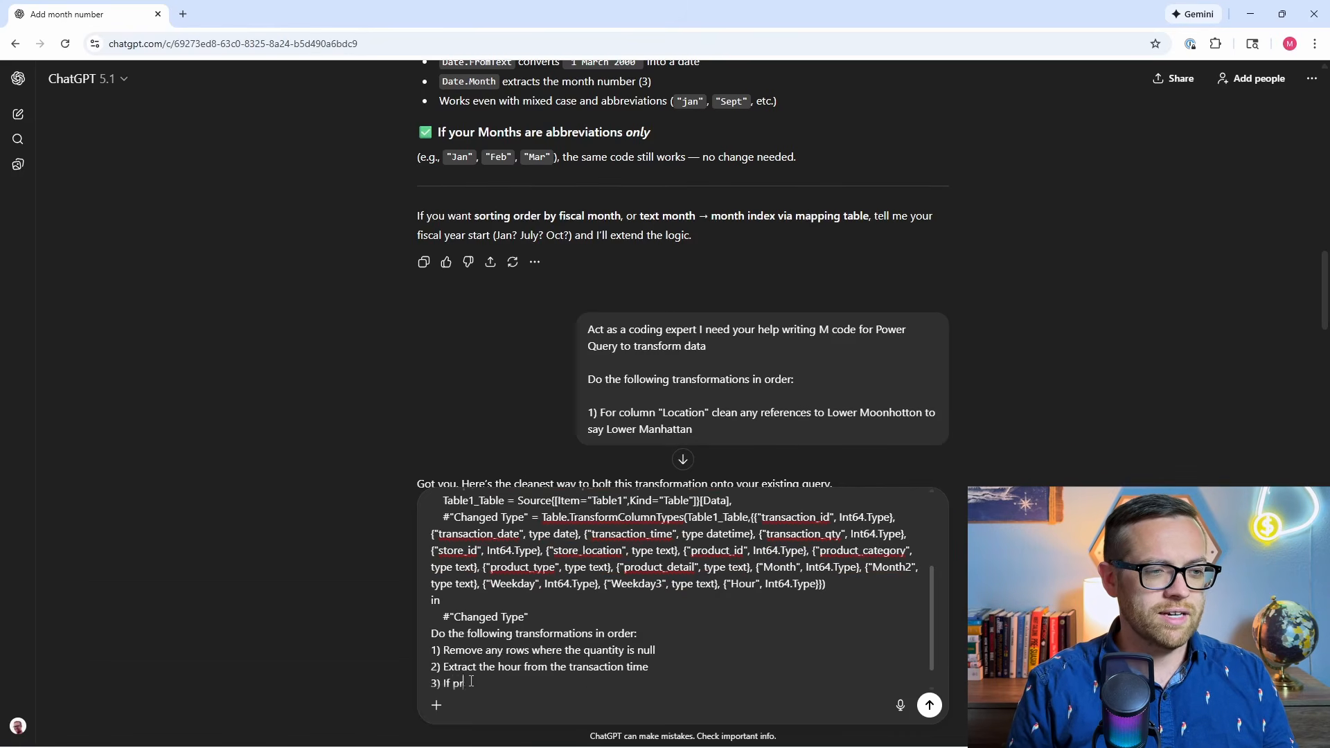
pyautogui.write('oduct category i')
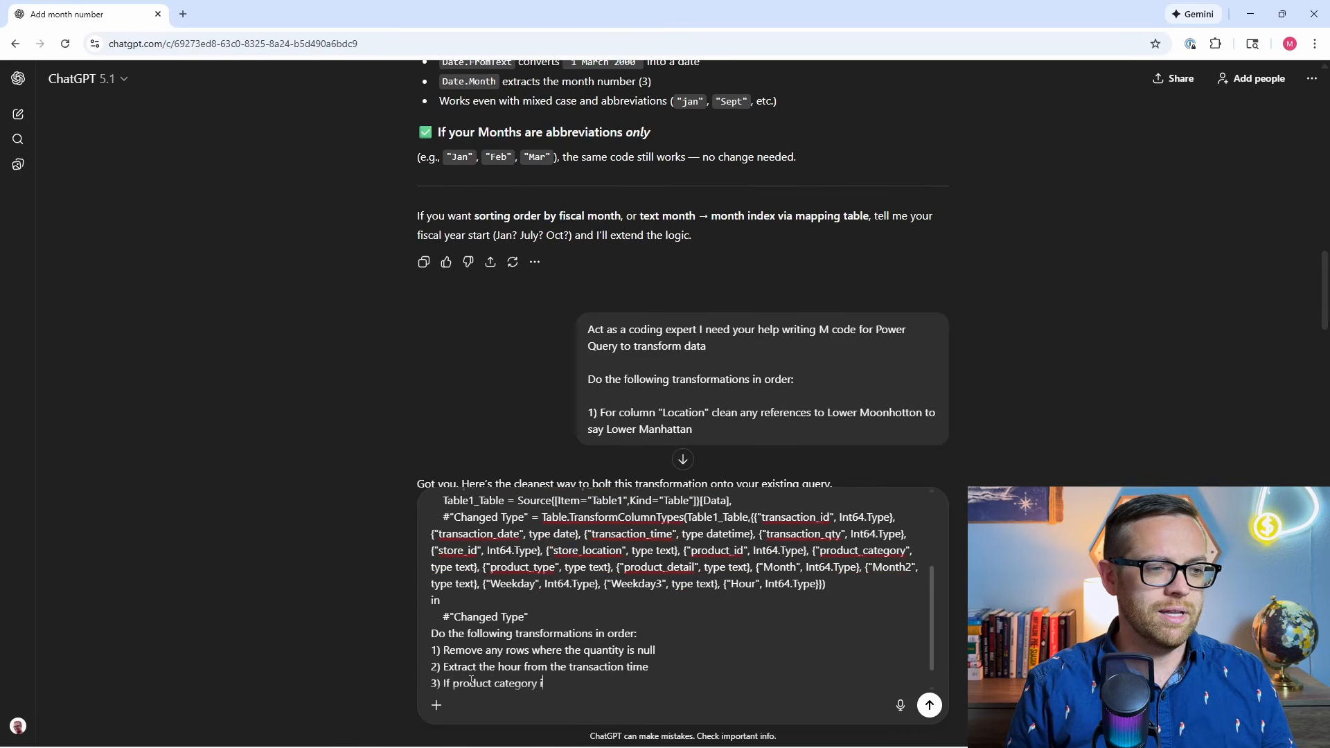
pyautogui.write('s blank add in ')
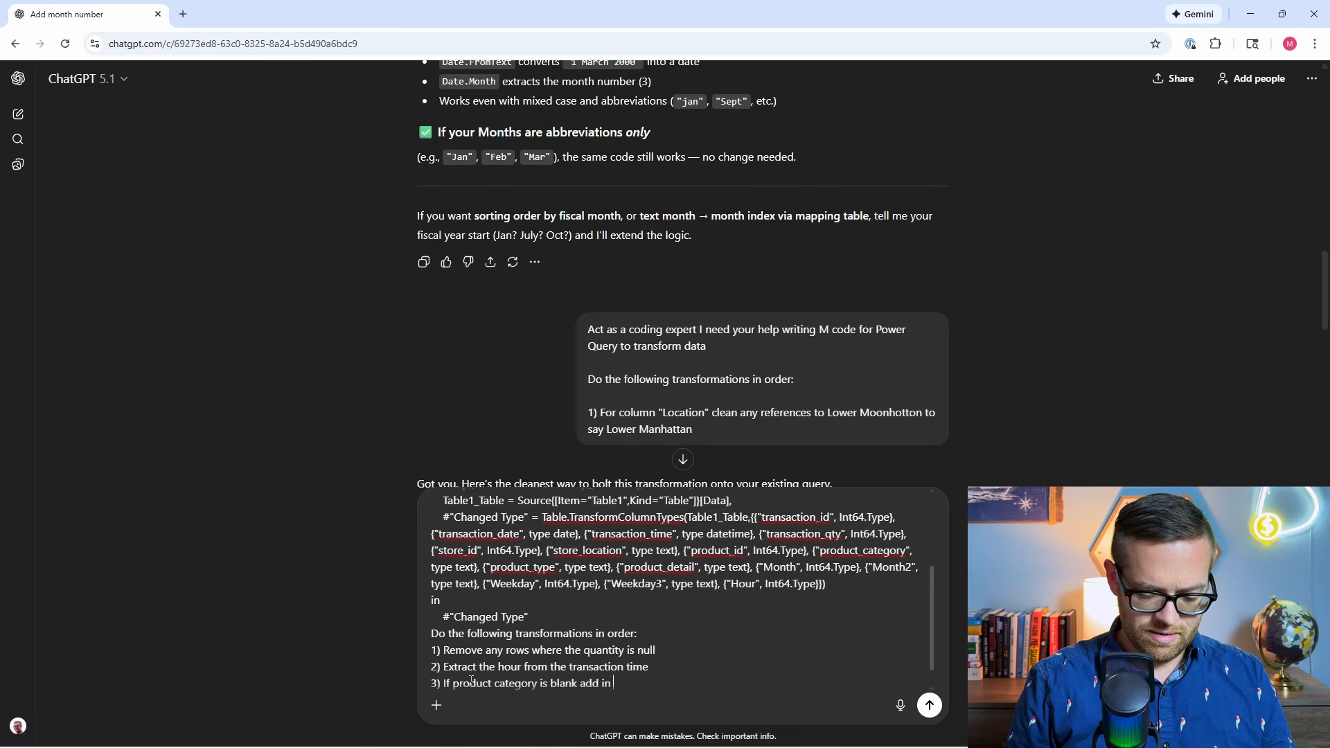
pyautogui.write('"no cat')
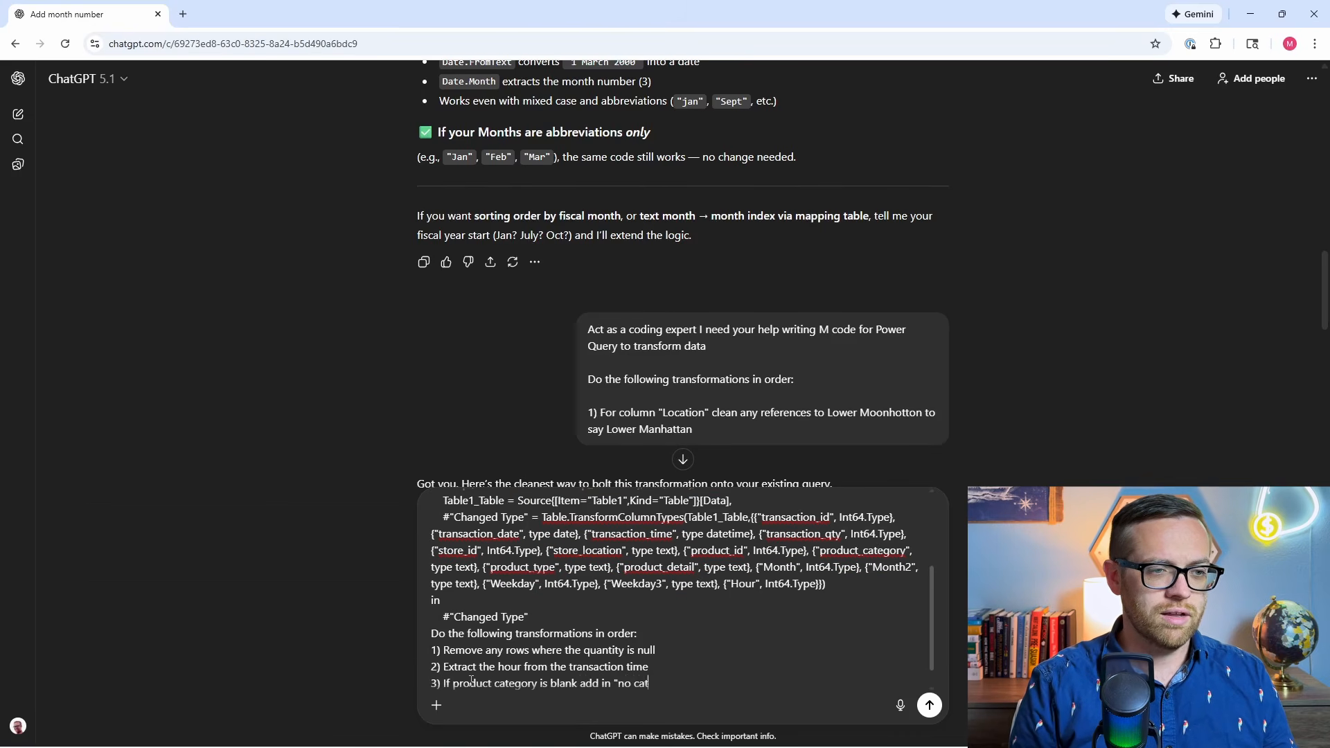
pyautogui.write('egory"')
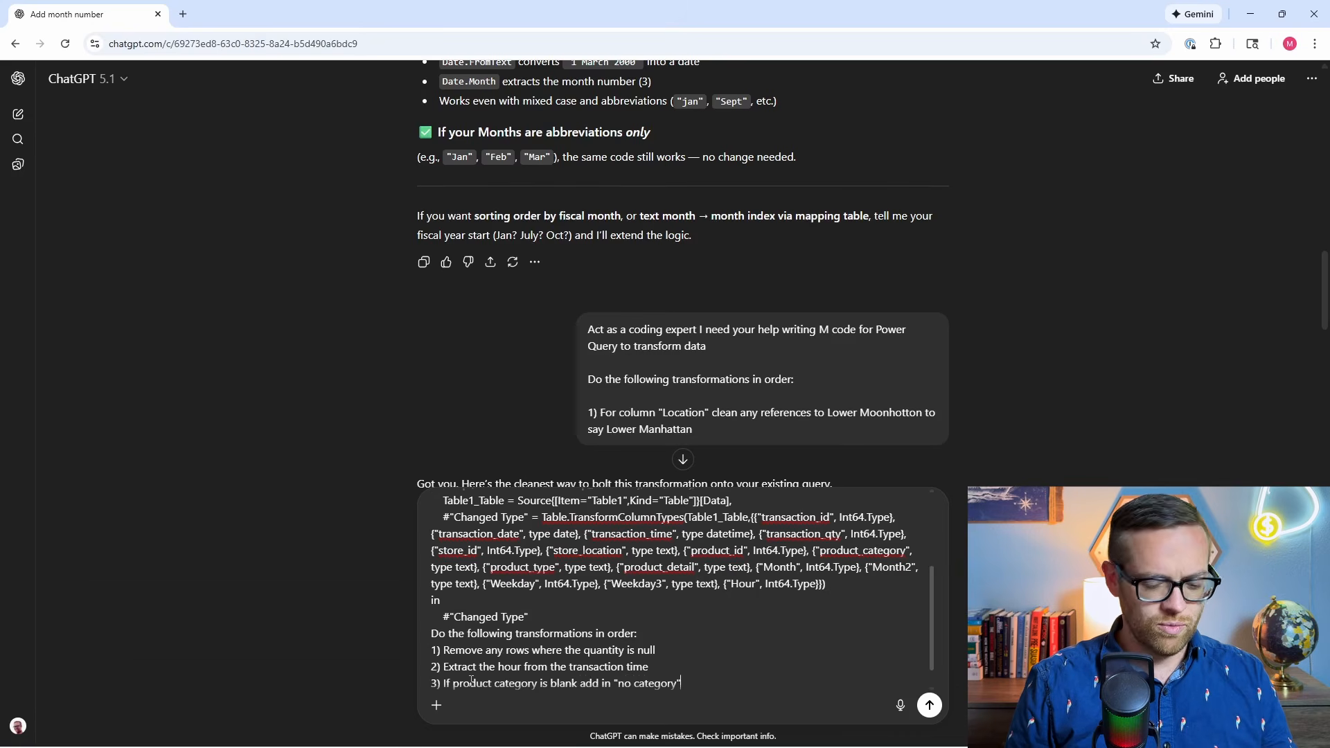
# Add the fourth transformation to the prompt: "4) Convert the short transaction date to a long transaction date".
pyautogui.hotkey('shift', 'Return')
pyautogui.write('4)')
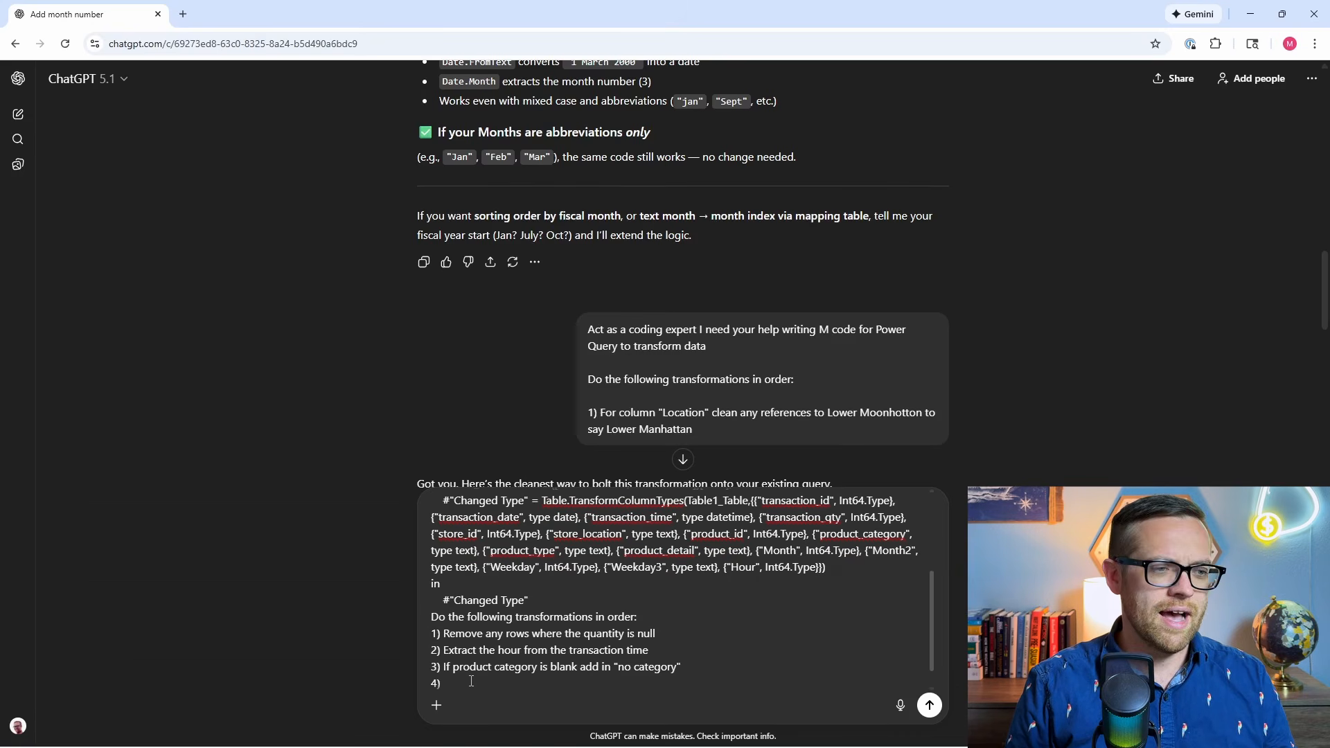
pyautogui.write(' Convert t')
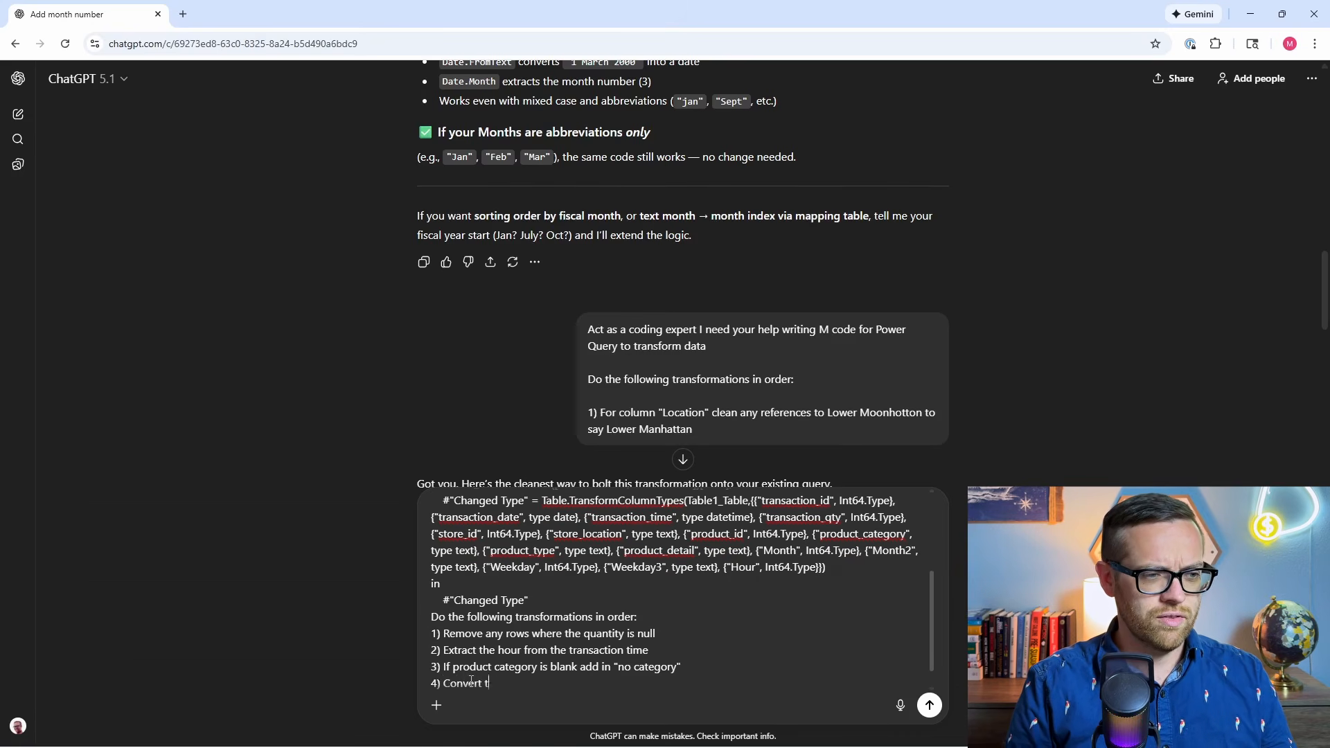
pyautogui.write('he short transactio')
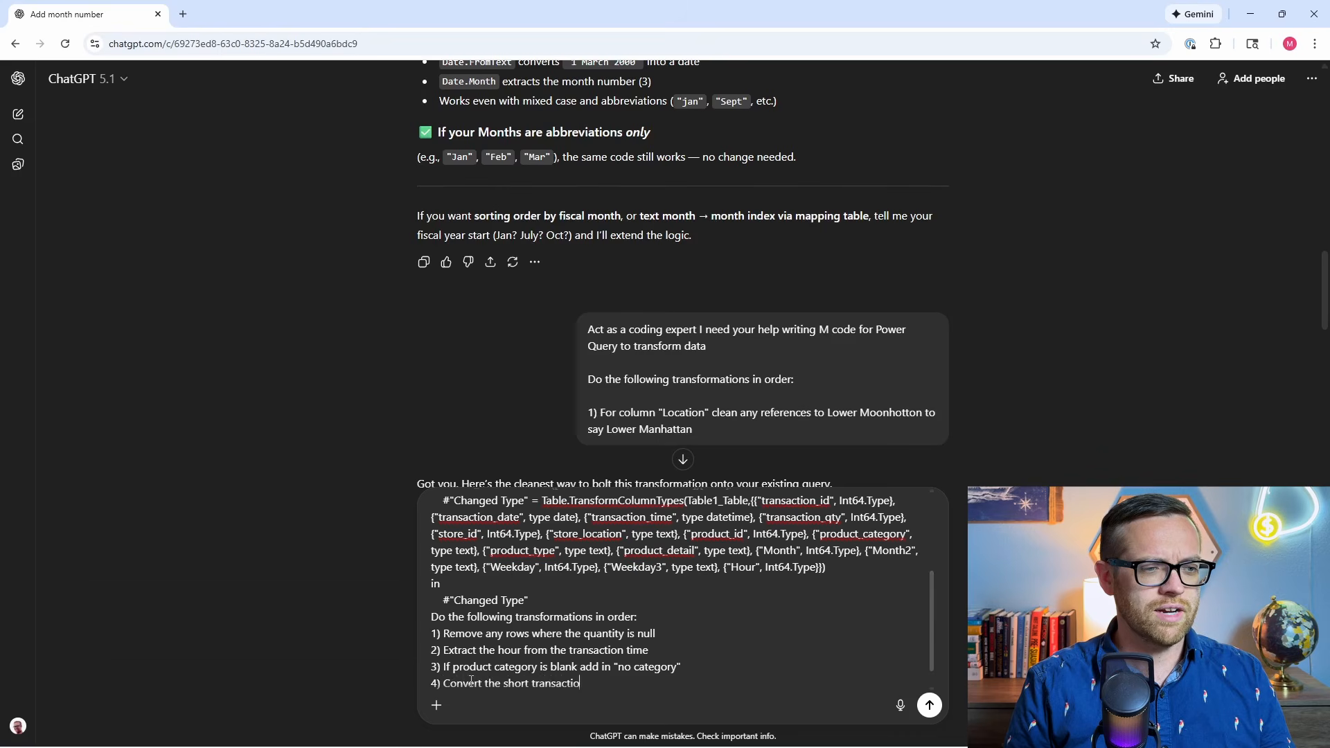
pyautogui.write('n date to a')
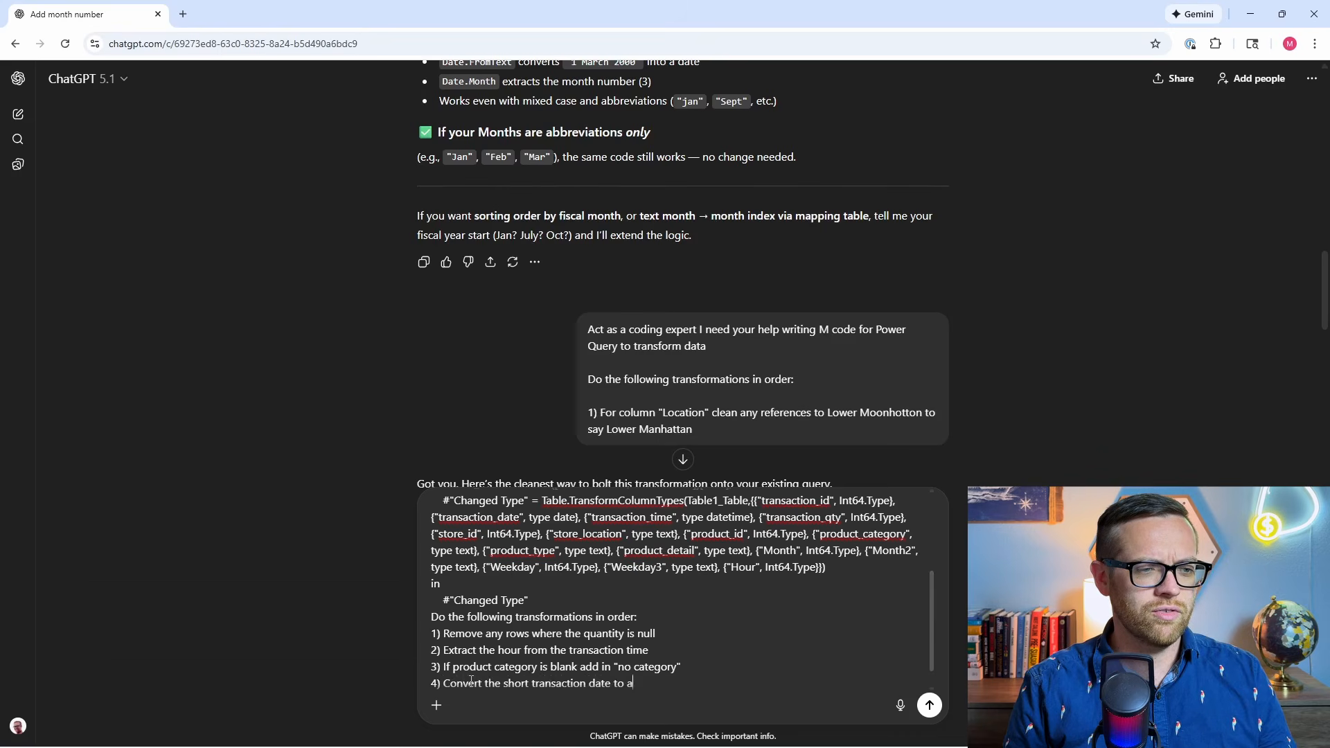
pyautogui.write(' long transaction date')
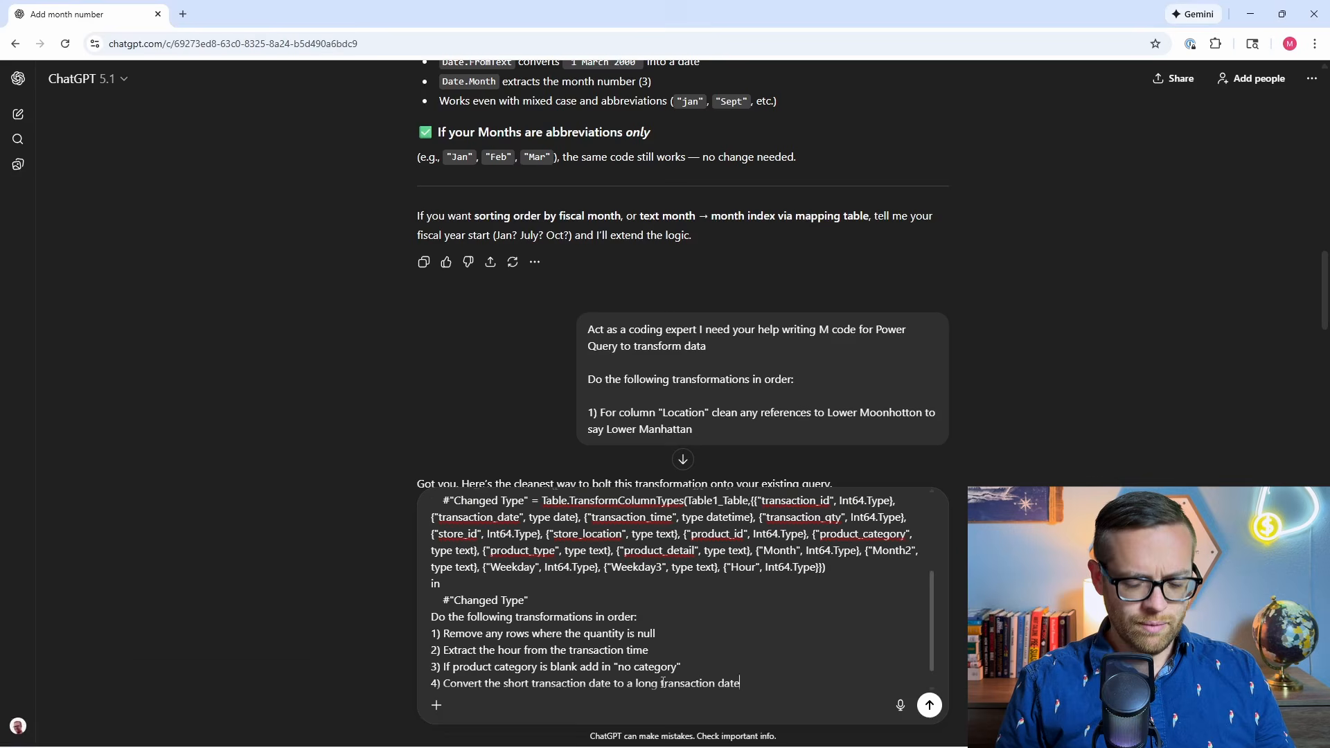
# Add the fifth transformation, "5) Pull out Weekday3 and Month2 columns from the data set", and submit the prompt.
pyautogui.hotkey('shift', 'Return')
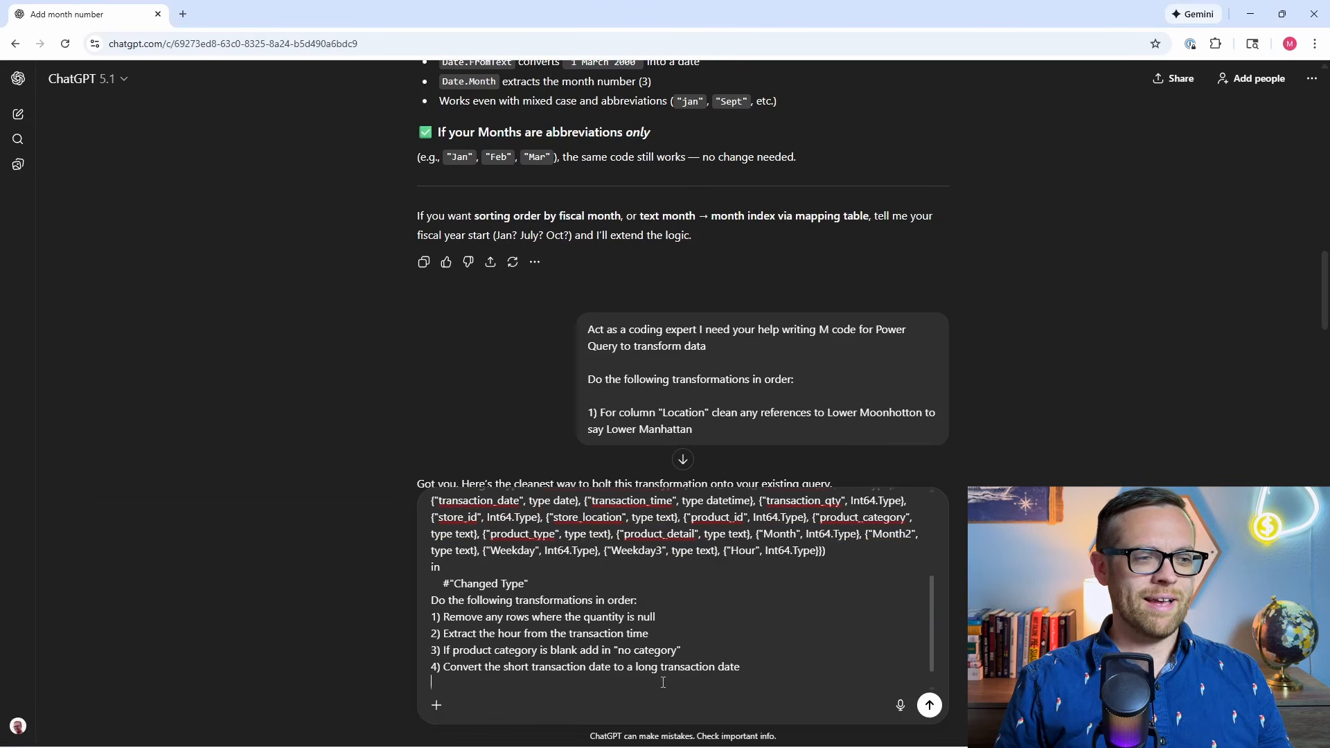
pyautogui.write('5')
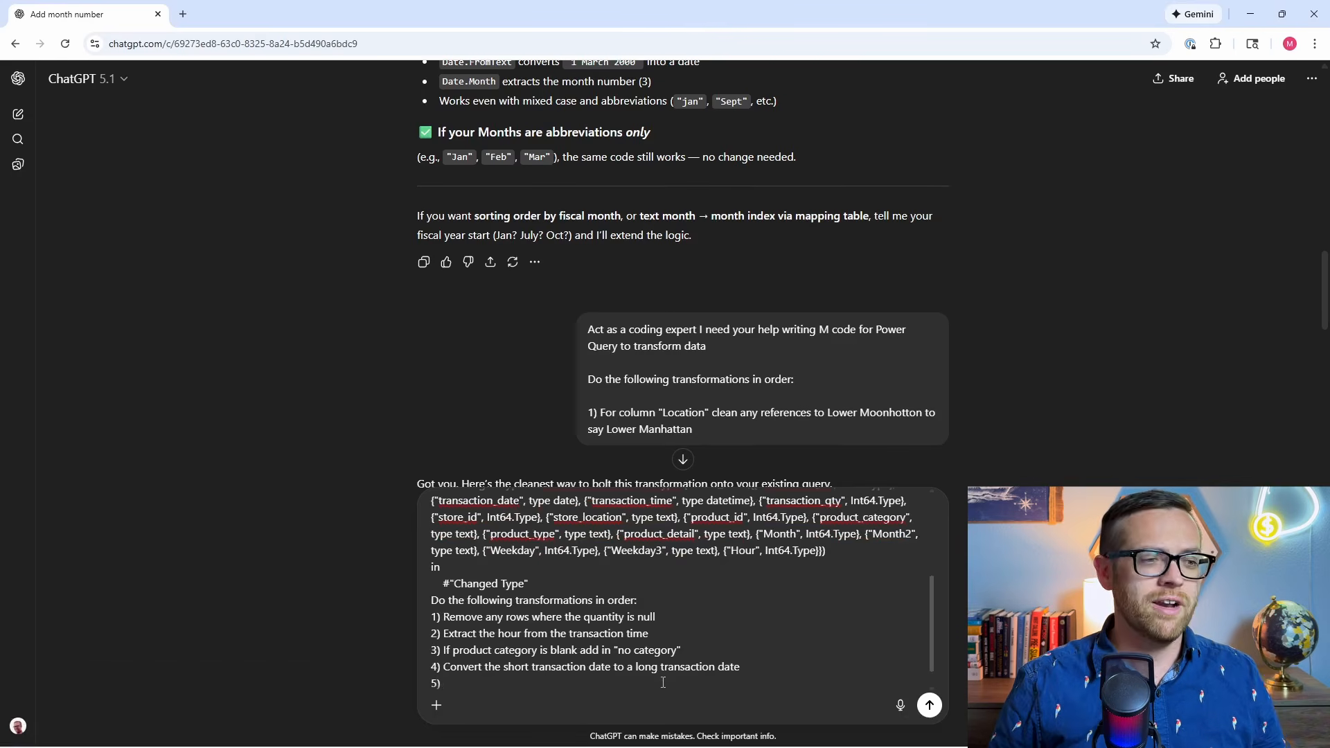
pyautogui.write(') Pull out Wee')
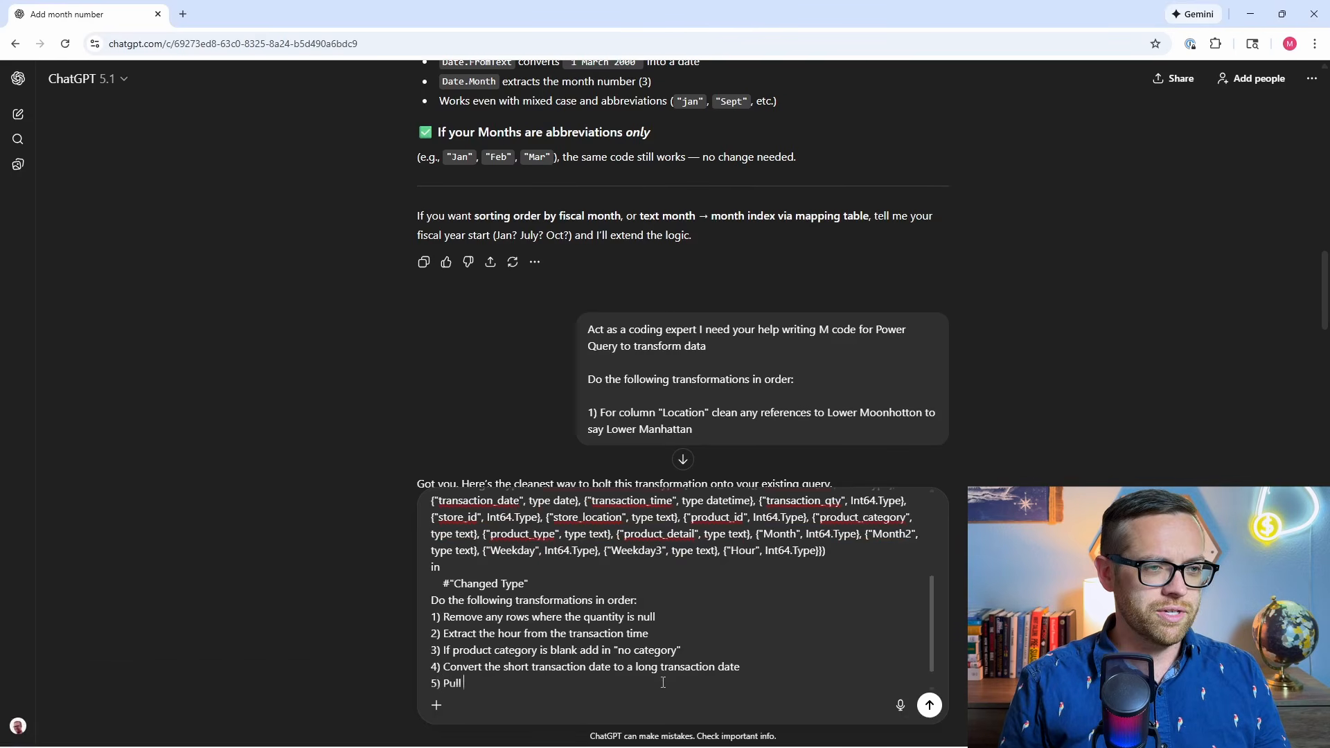
pyautogui.write('y')
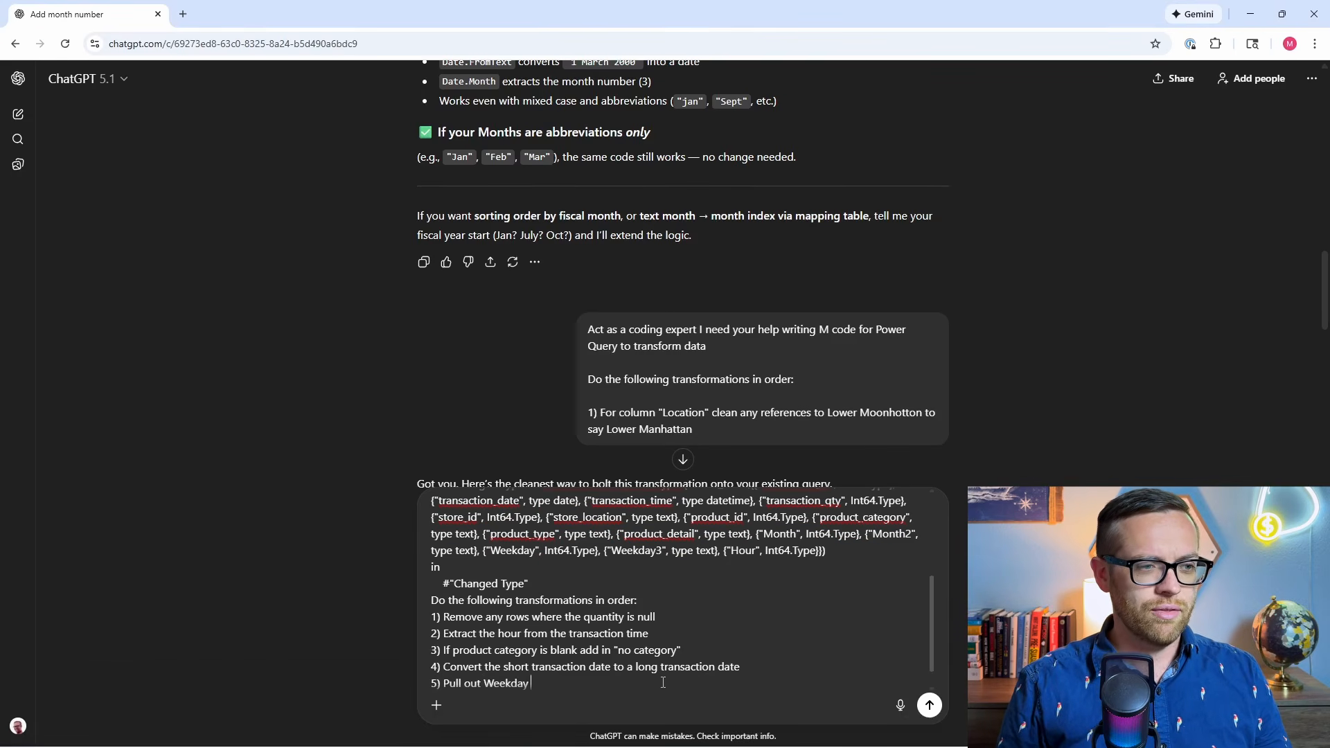
pyautogui.write('3 and Mont')
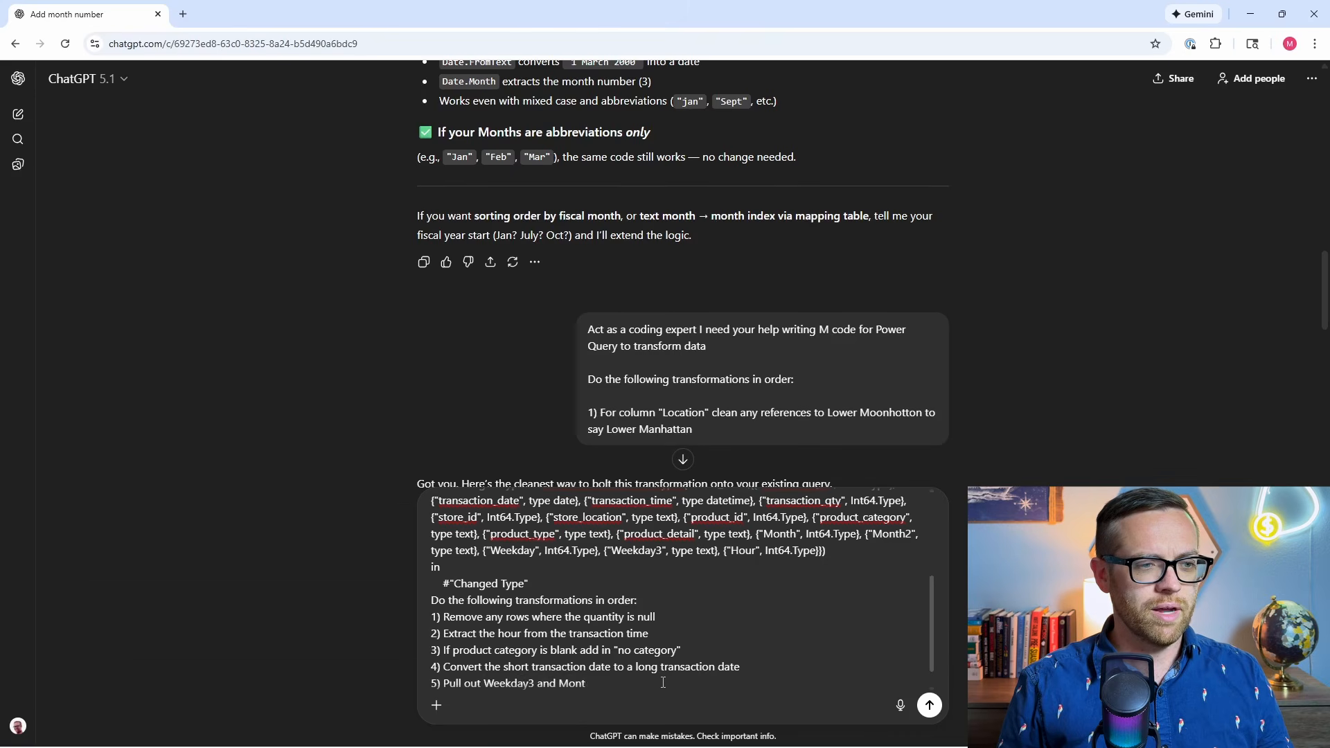
pyautogui.write('h2 columns')
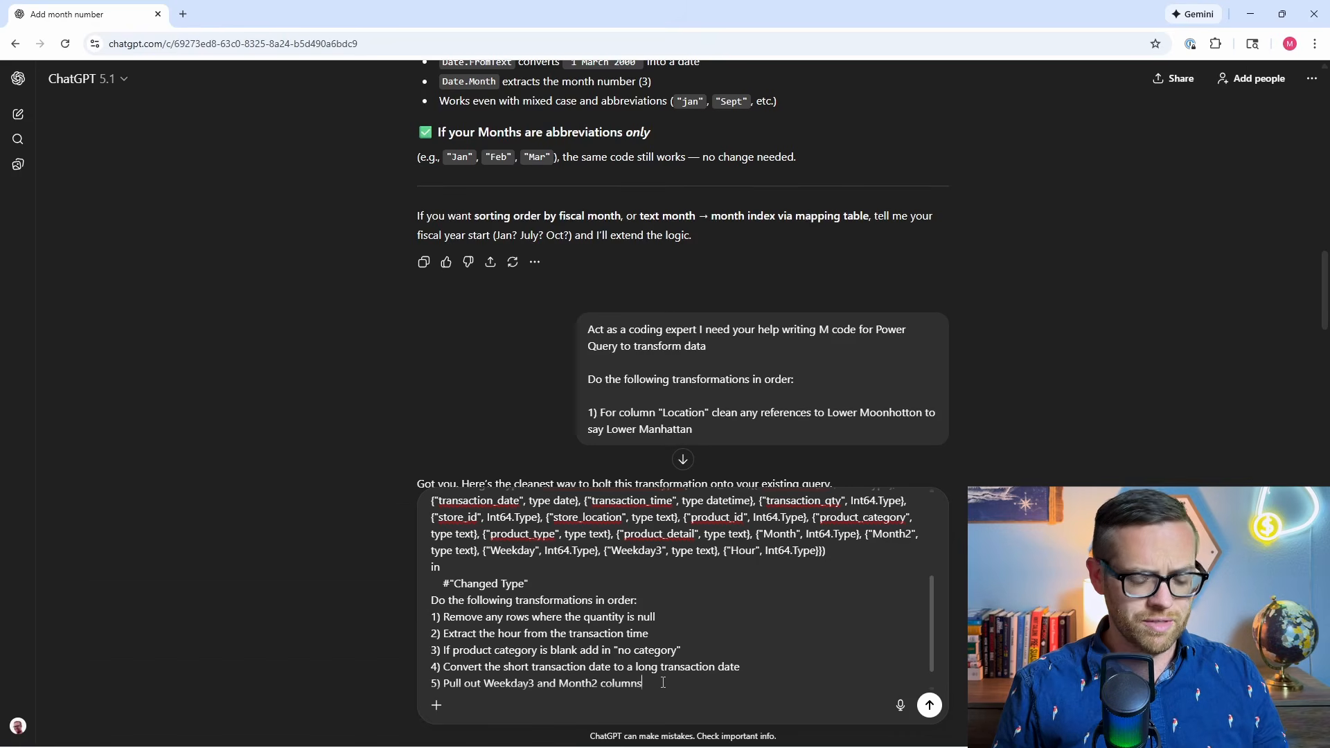
pyautogui.write(' from the data set')
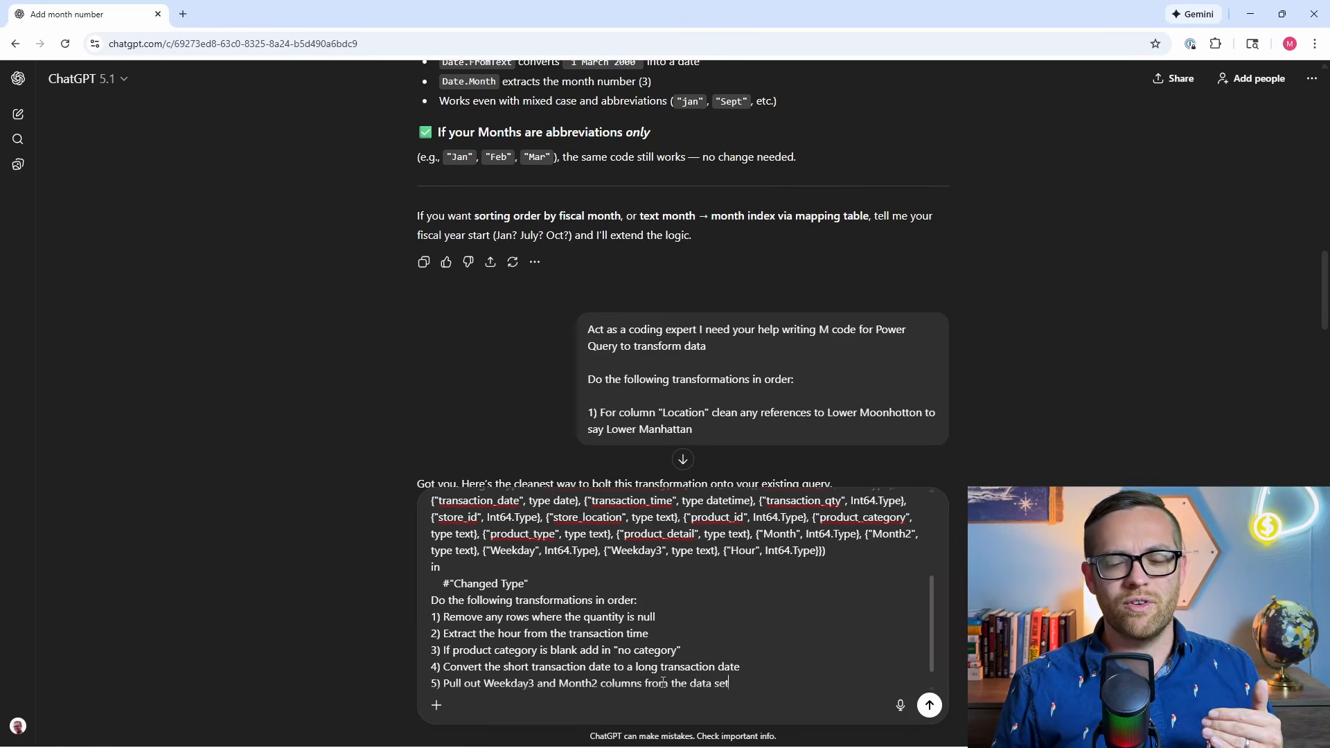
pyautogui.press('Return')
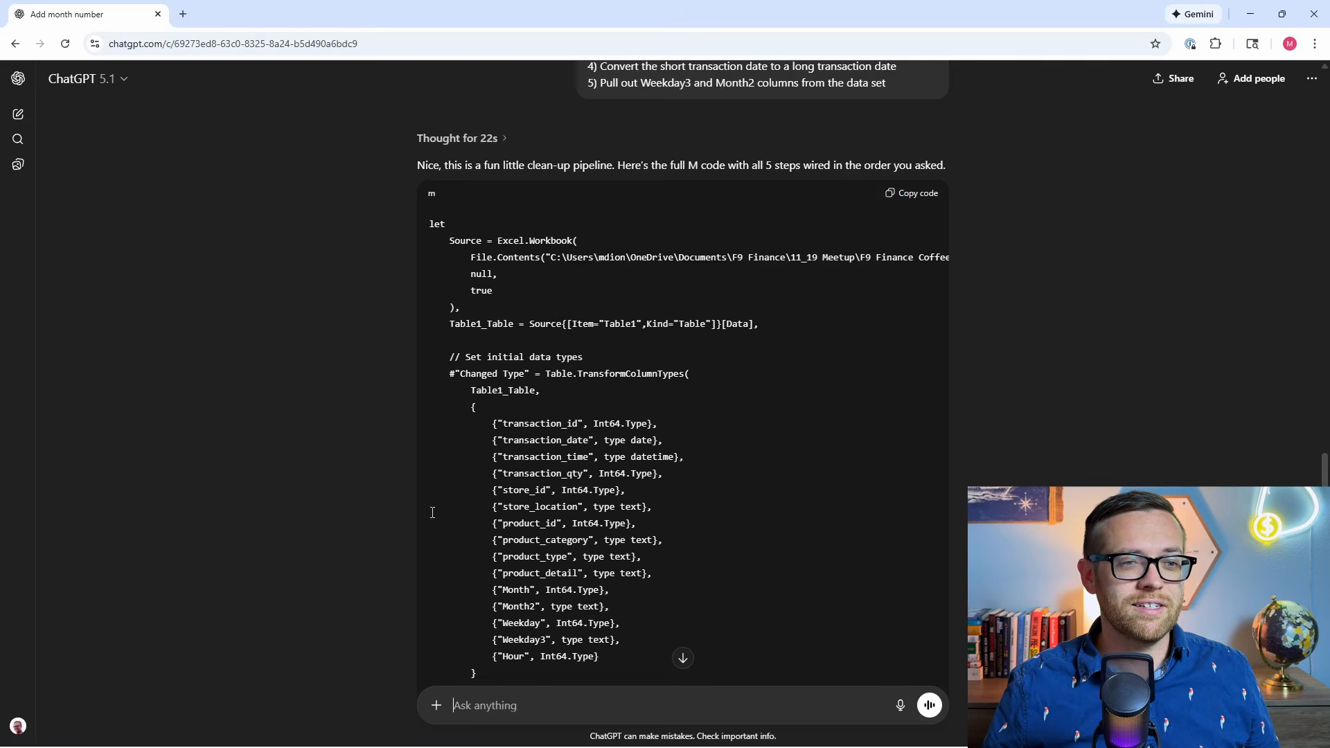
# Review the generated M code for the five transformations and copy the whole code block.
pyautogui.scroll(-7, 550, 317)
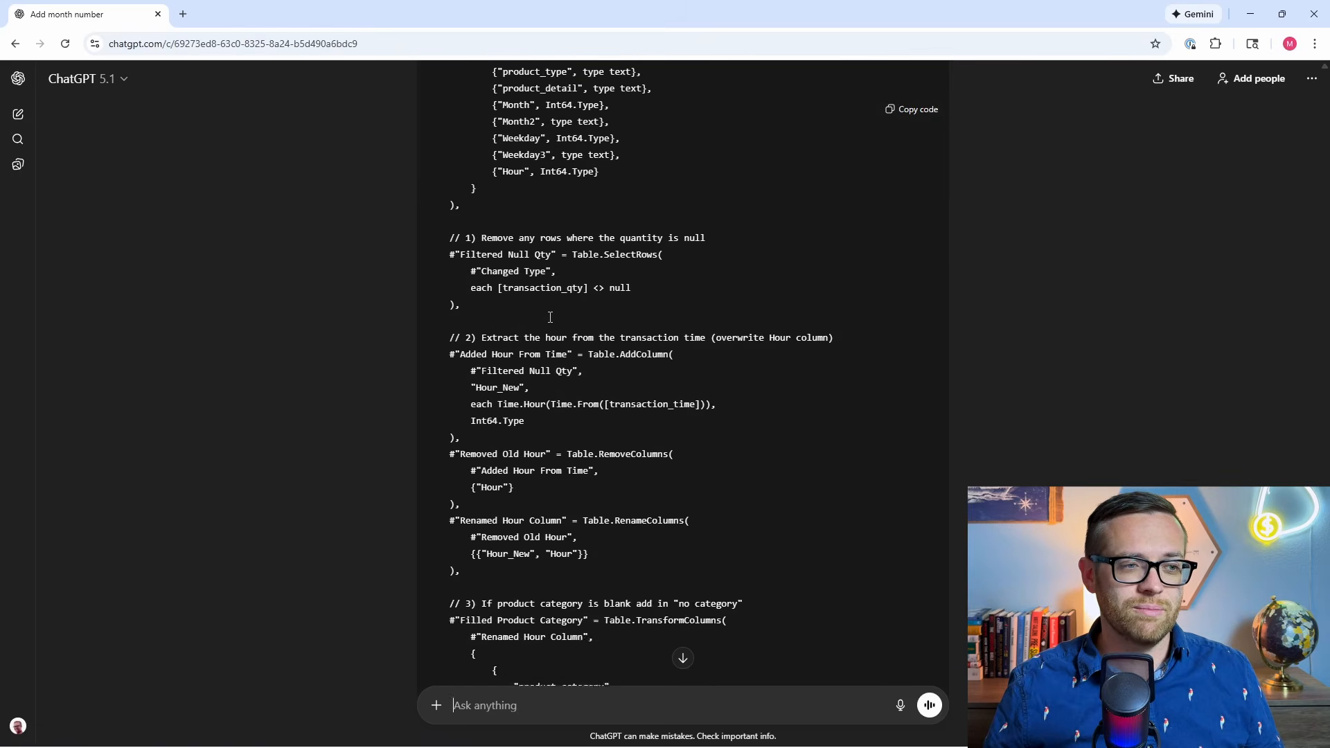
pyautogui.scroll(-2, 550, 316)
pyautogui.scroll(2, 548, 307)
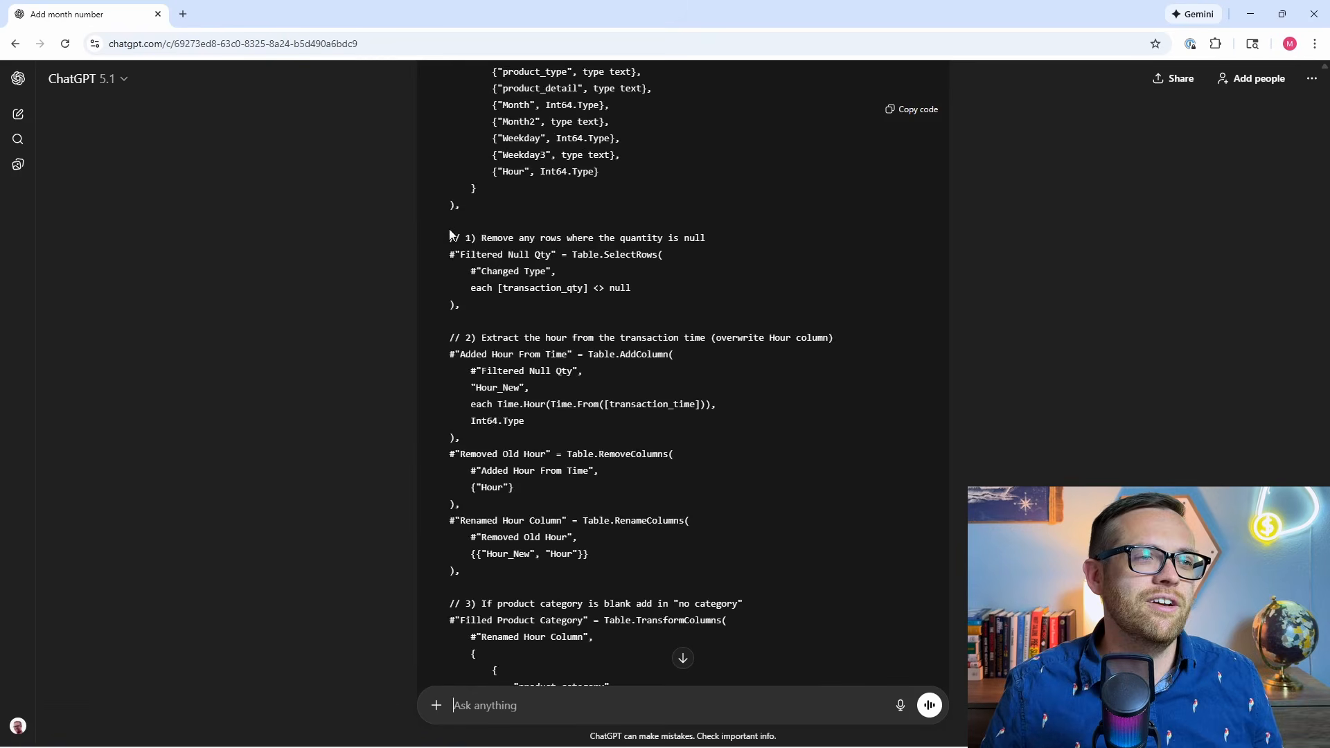
pyautogui.scroll(-1, 486, 402)
pyautogui.scroll(-6, 487, 403)
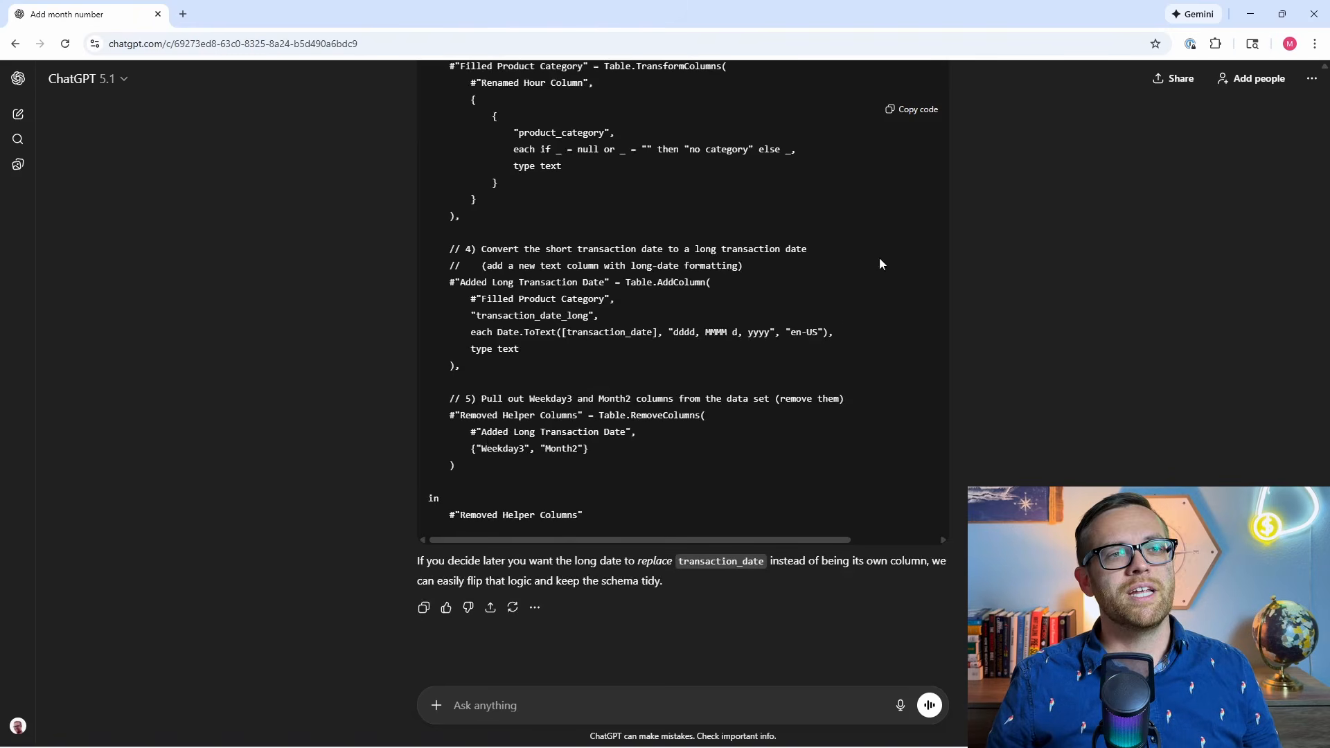
pyautogui.click(913, 109)
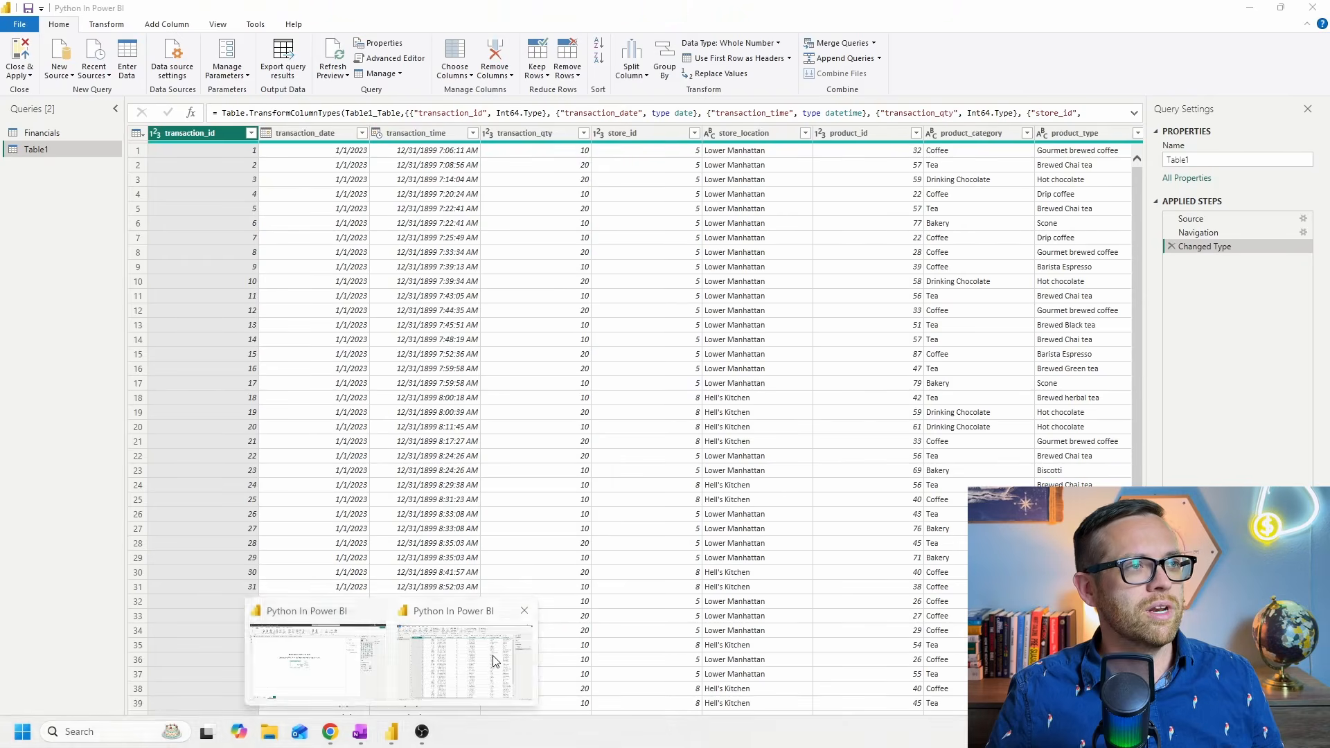
# Switch to the Power Query Editor and replace all of Table1's query code with the copied M code.
pyautogui.click(389, 58)
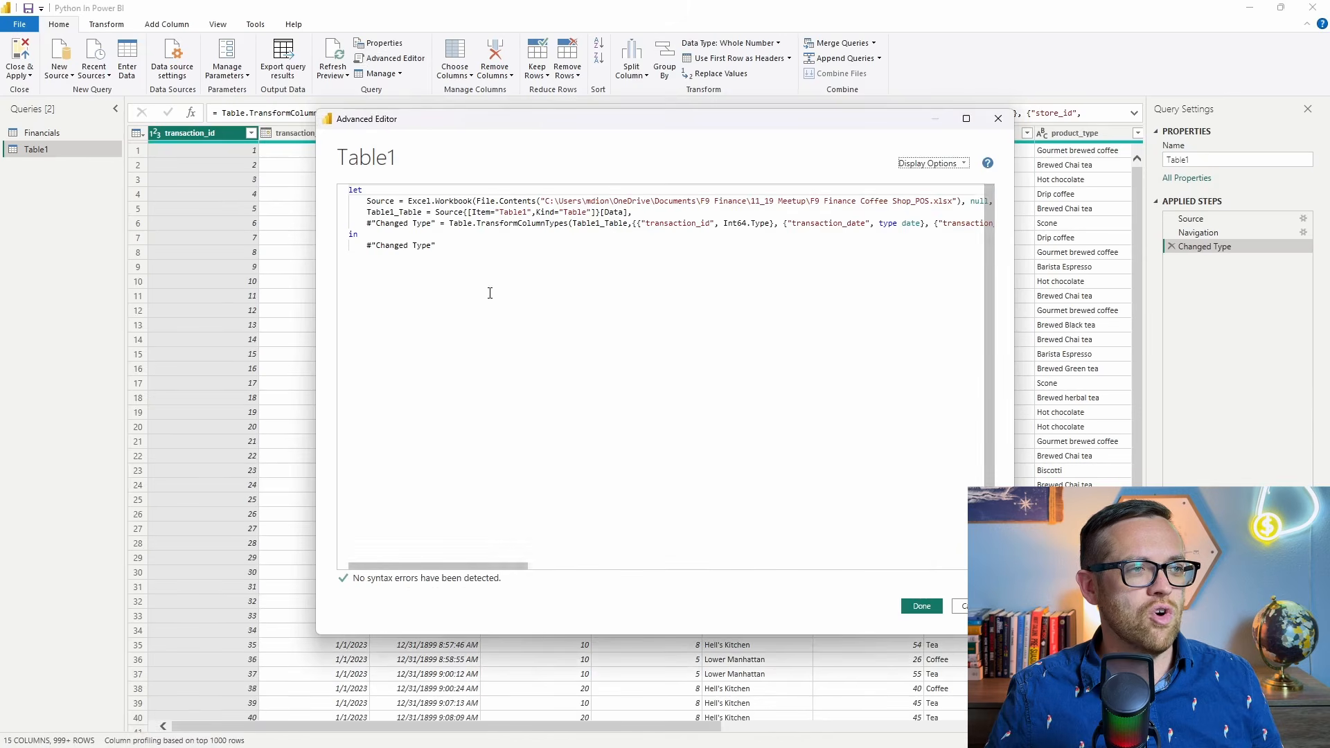
pyautogui.moveTo(489, 299); pyautogui.dragTo(273, 174)
pyautogui.hotkey('ctrl', 'v')
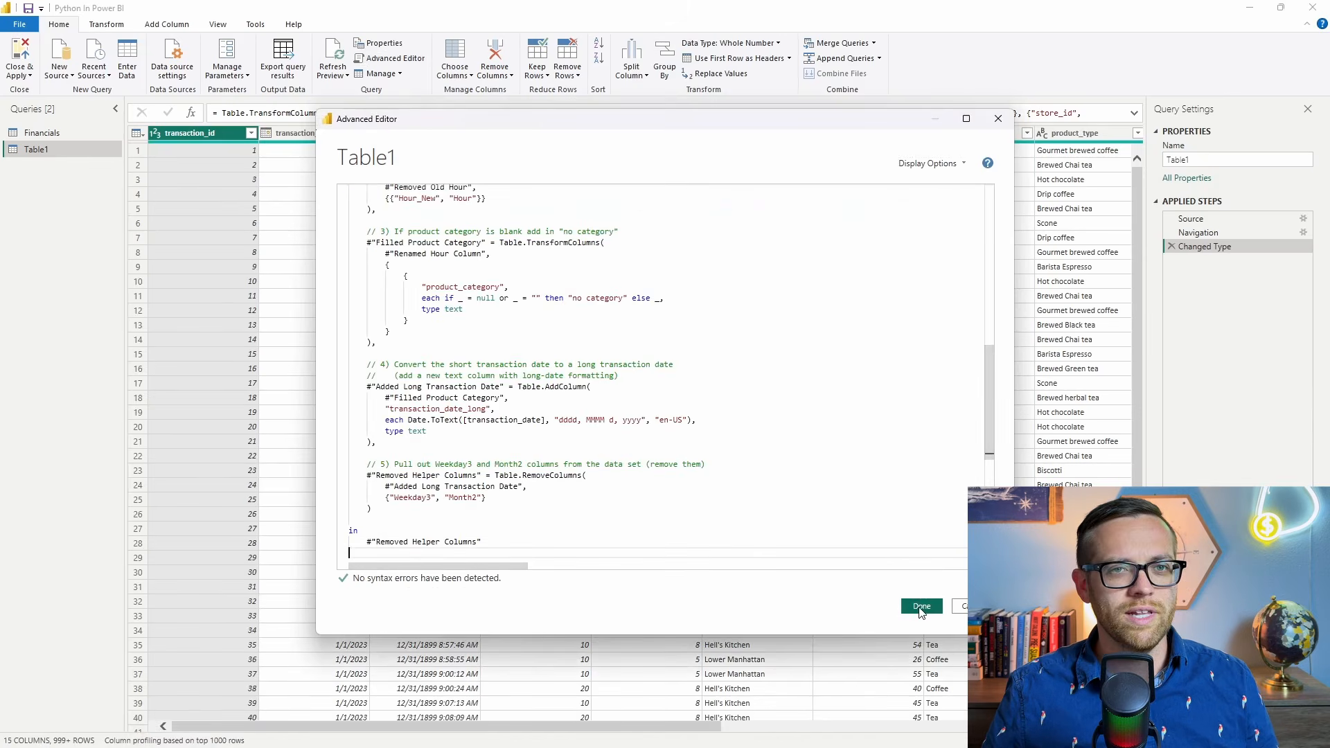
pyautogui.click(922, 606)
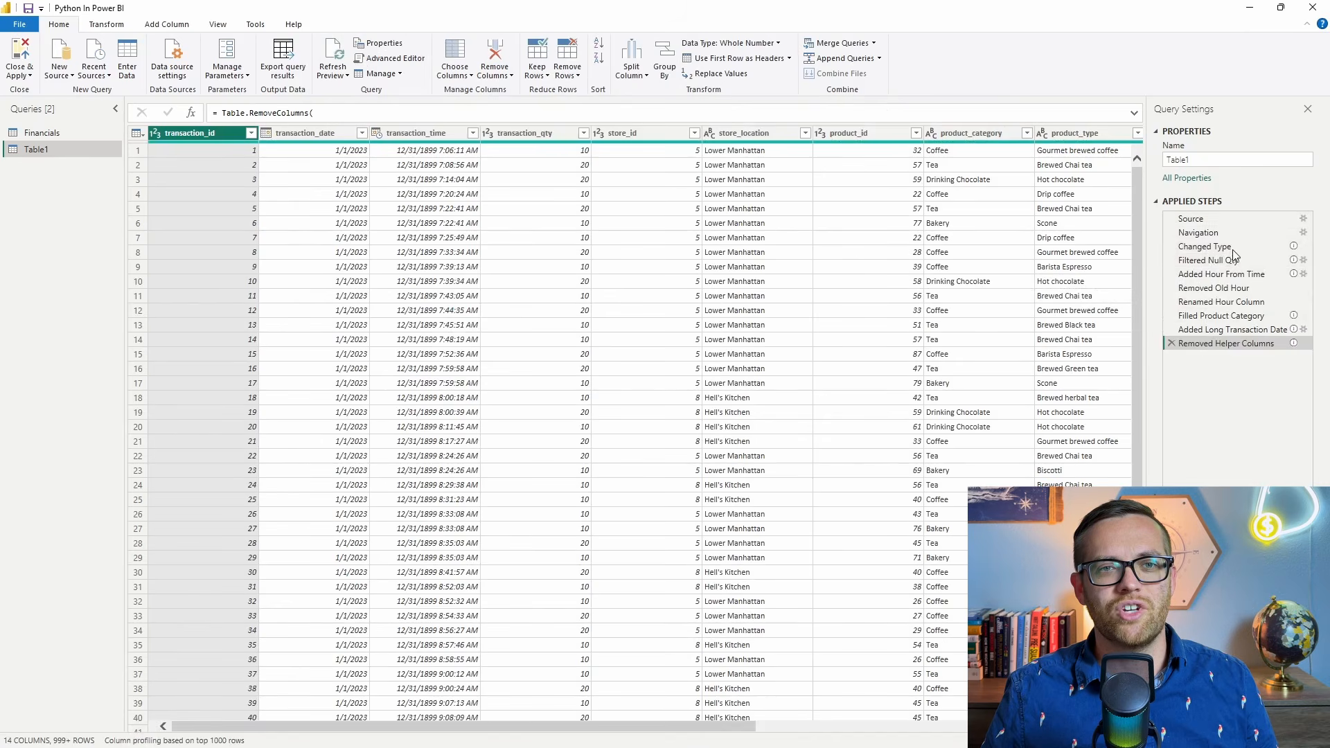
# Check Table1's applied steps and its Month, Weekday, Hour, transaction time and transaction_date_long columns against the requested transformations.
pyautogui.moveTo(1240, 263)
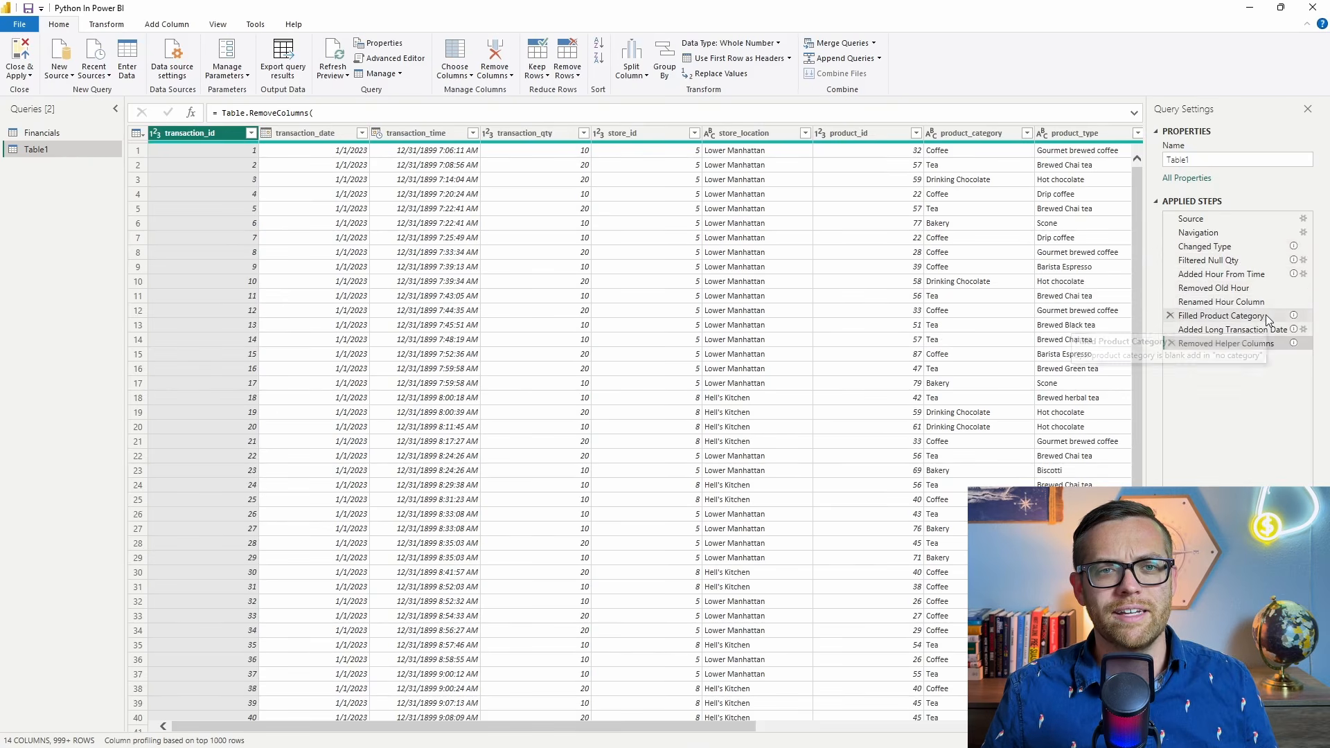
pyautogui.moveTo(1269, 334)
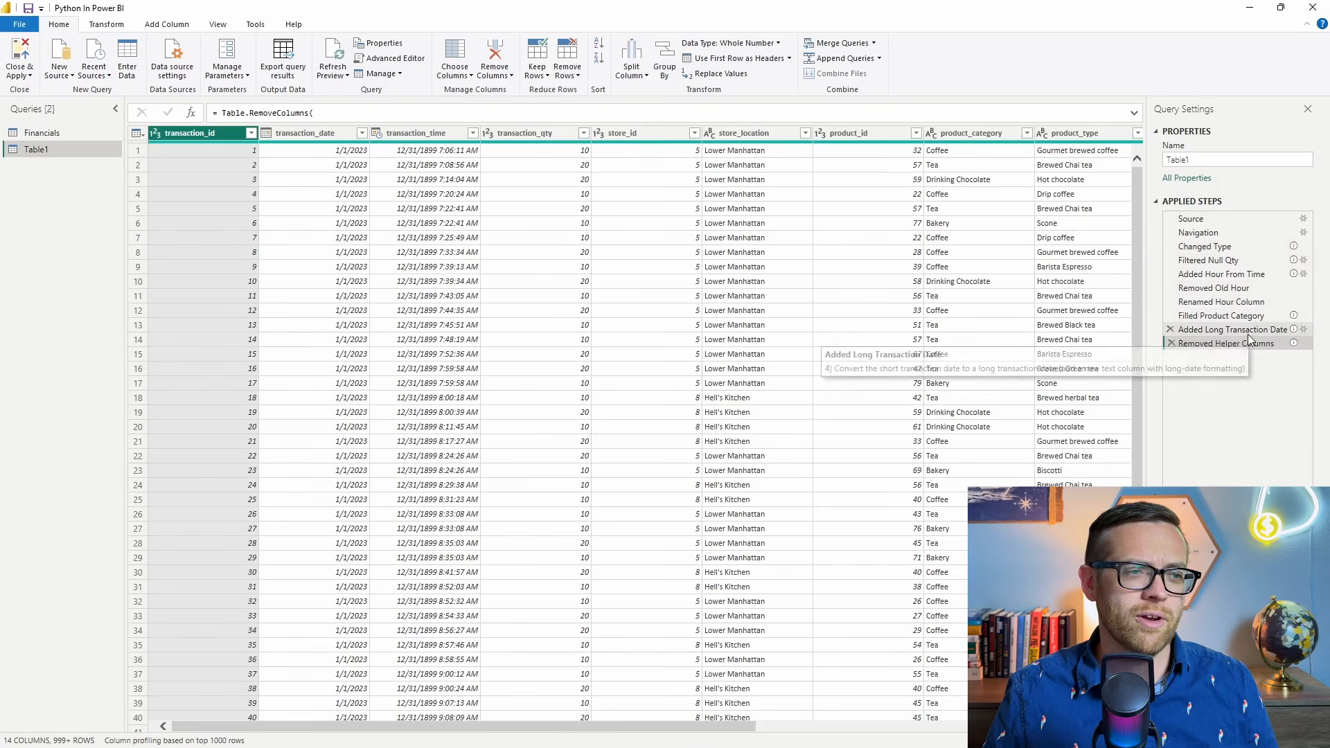
pyautogui.hscroll(10, 240, 661)
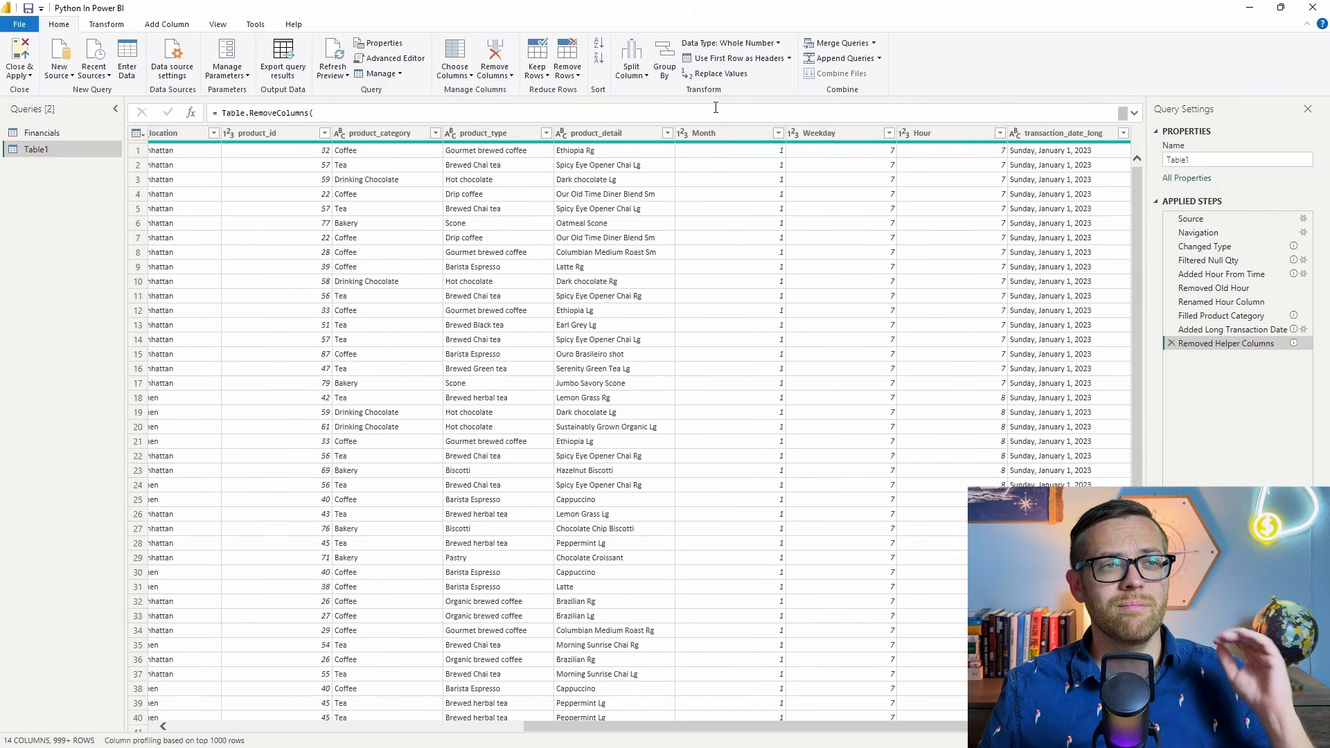
pyautogui.click(717, 139)
pyautogui.click(825, 139)
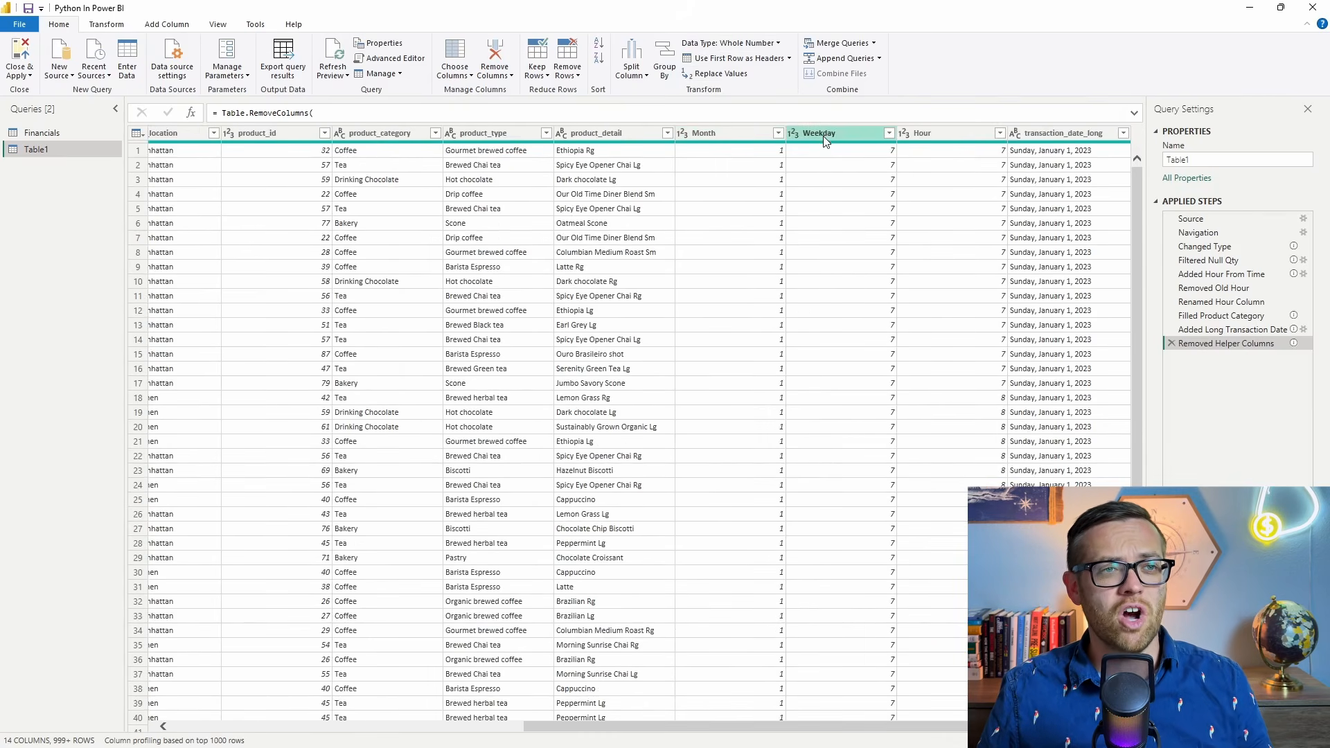
pyautogui.click(965, 152)
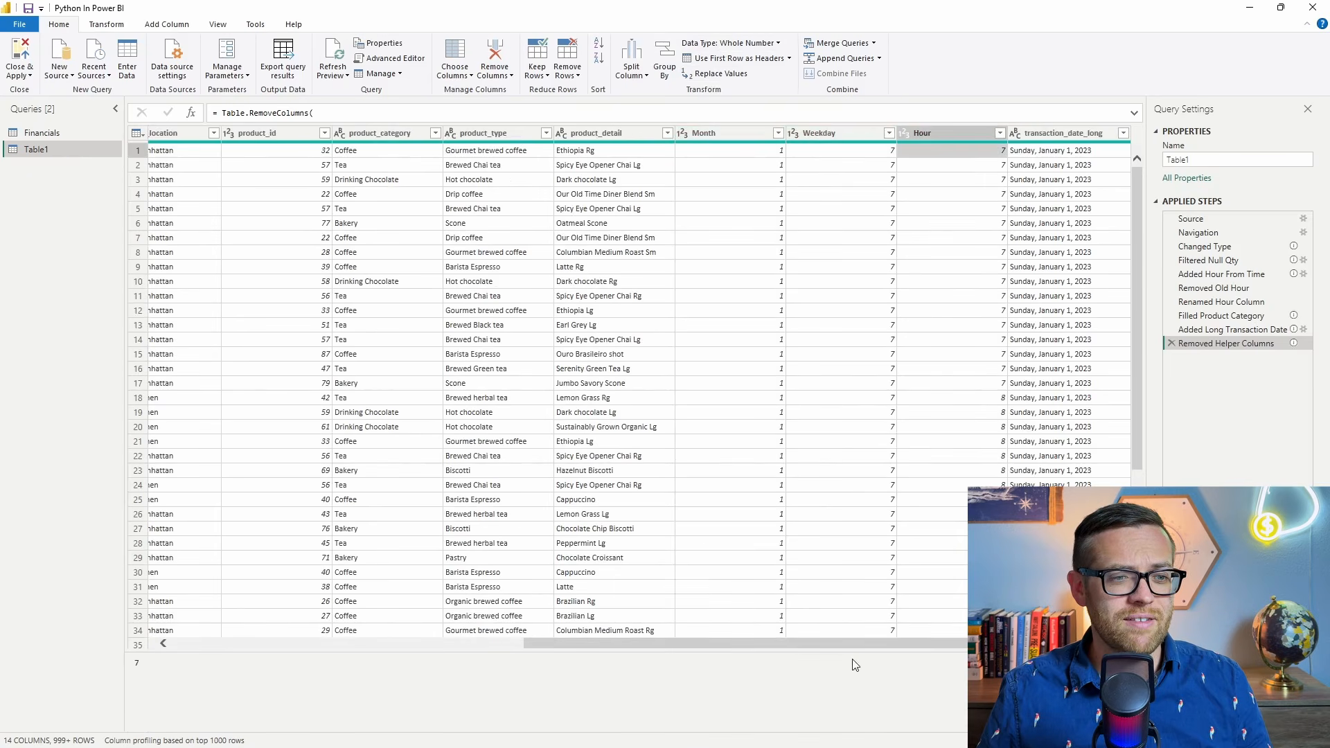
pyautogui.moveTo(808, 642); pyautogui.dragTo(298, 594)
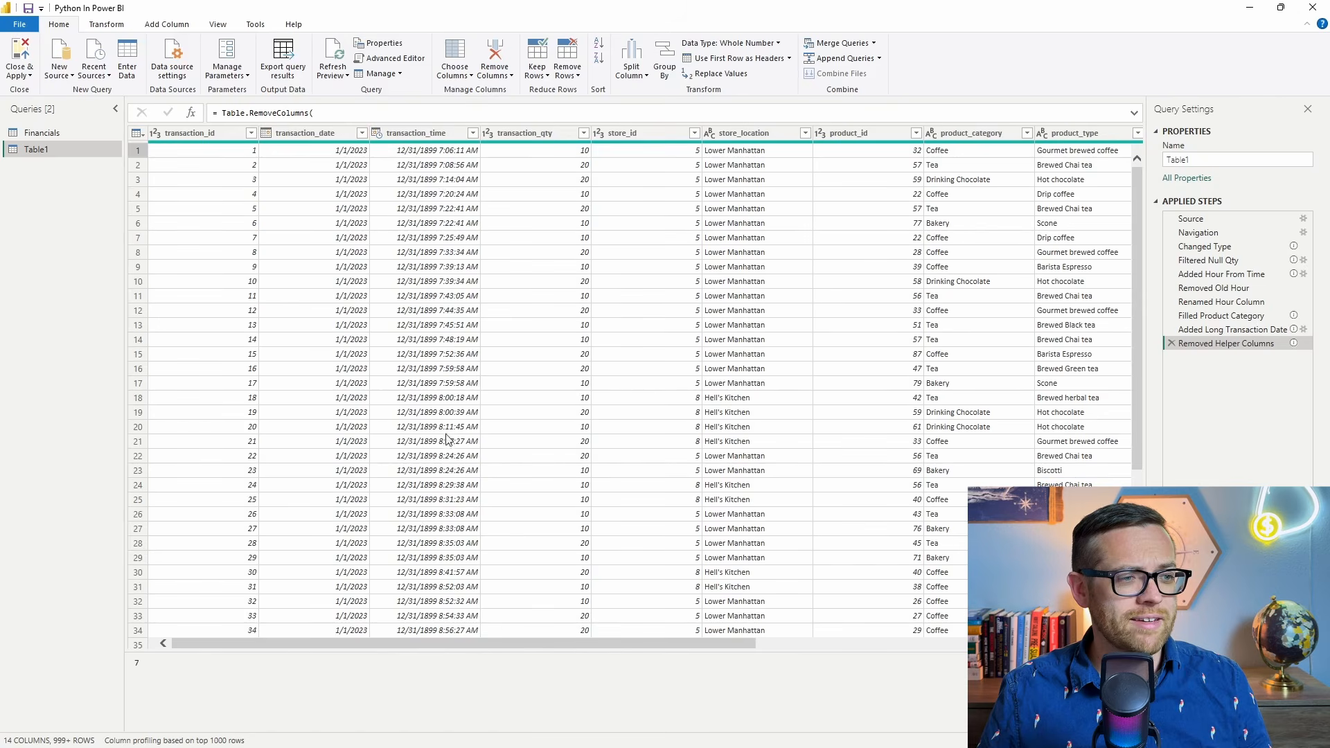
pyautogui.moveTo(483, 643); pyautogui.dragTo(1039, 624)
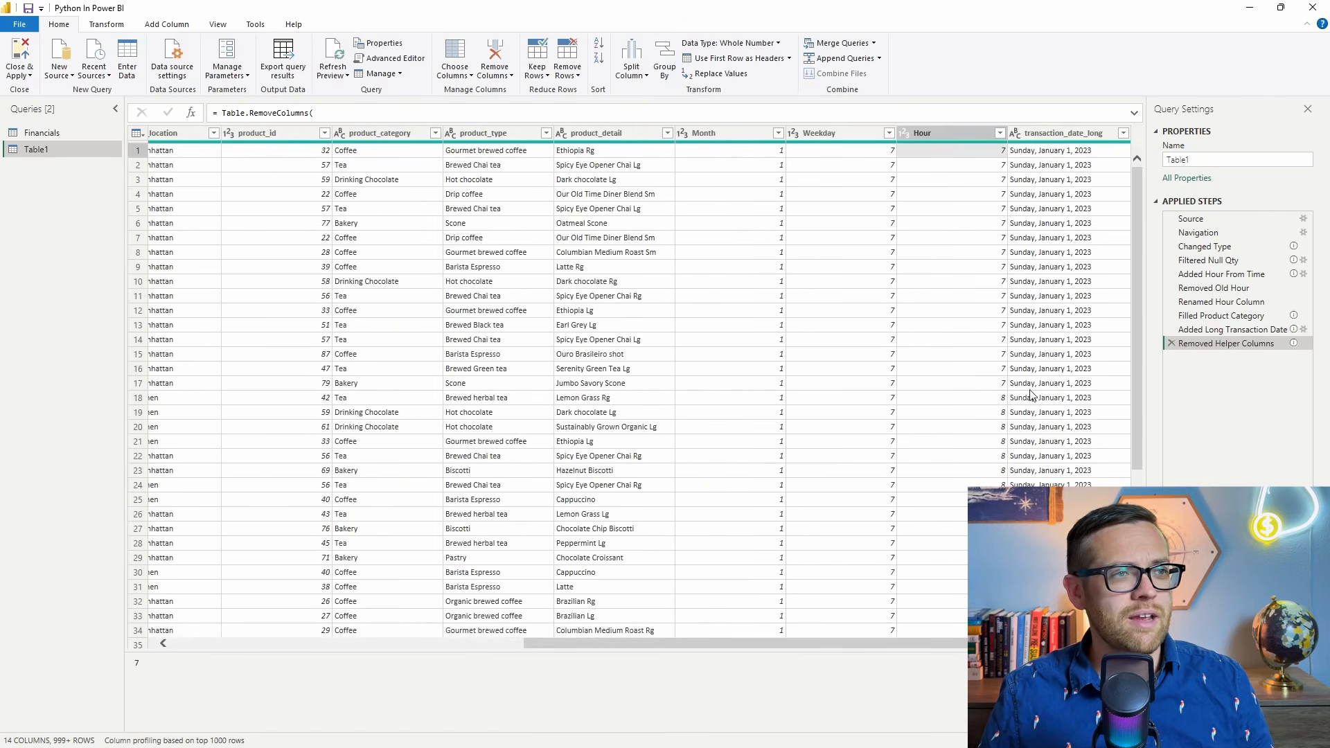
# Inspect the filter values of the product_category column and the M code of Table1, leaving both unchanged.
pyautogui.click(433, 132)
pyautogui.click(437, 134)
pyautogui.click(408, 353)
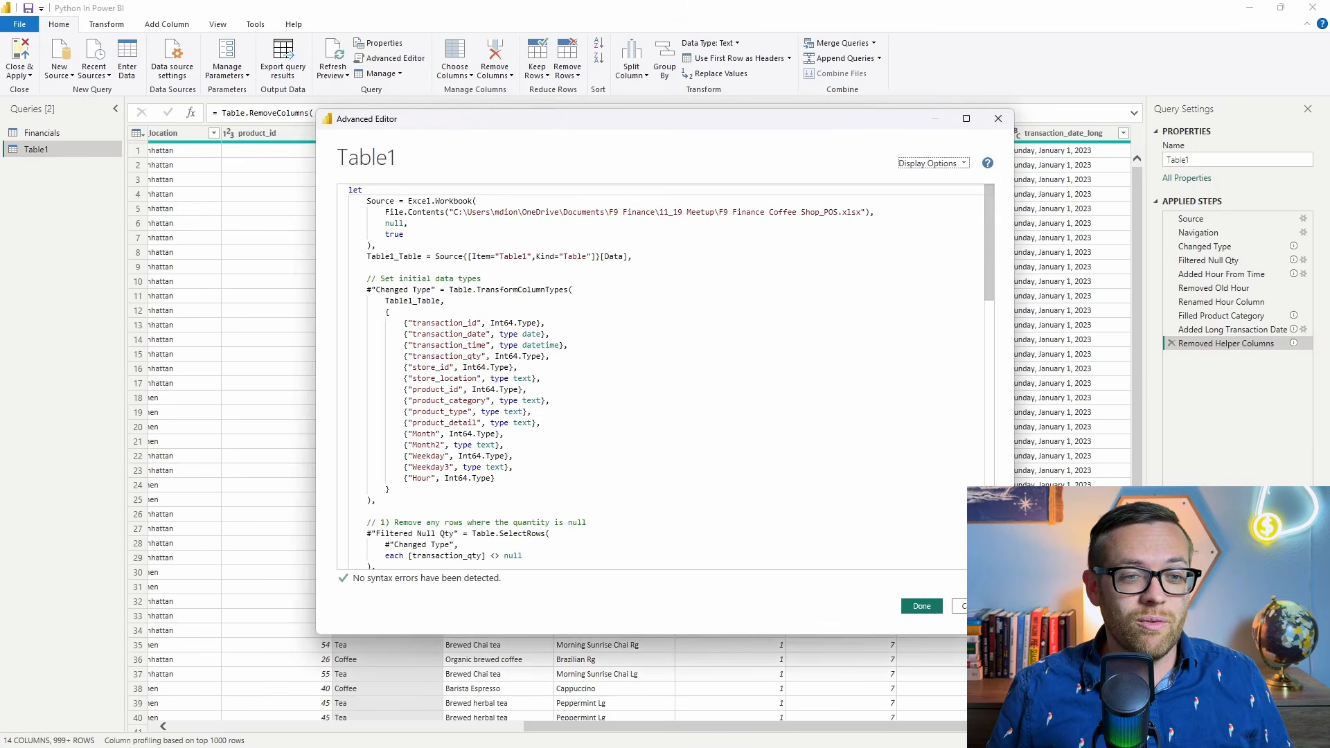
pyautogui.click(973, 606)
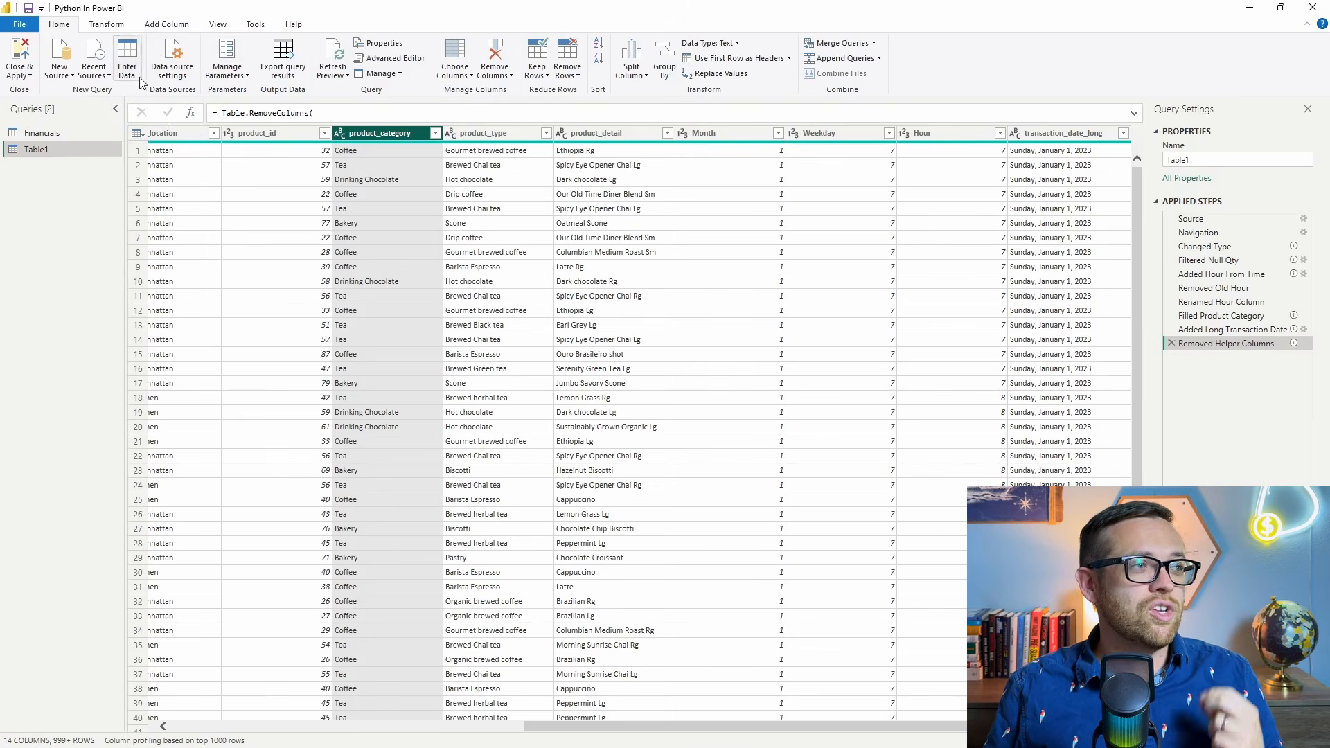
# View the script entry dialog for a new Python script data source and close it without adding a script.
pyautogui.click(60, 72)
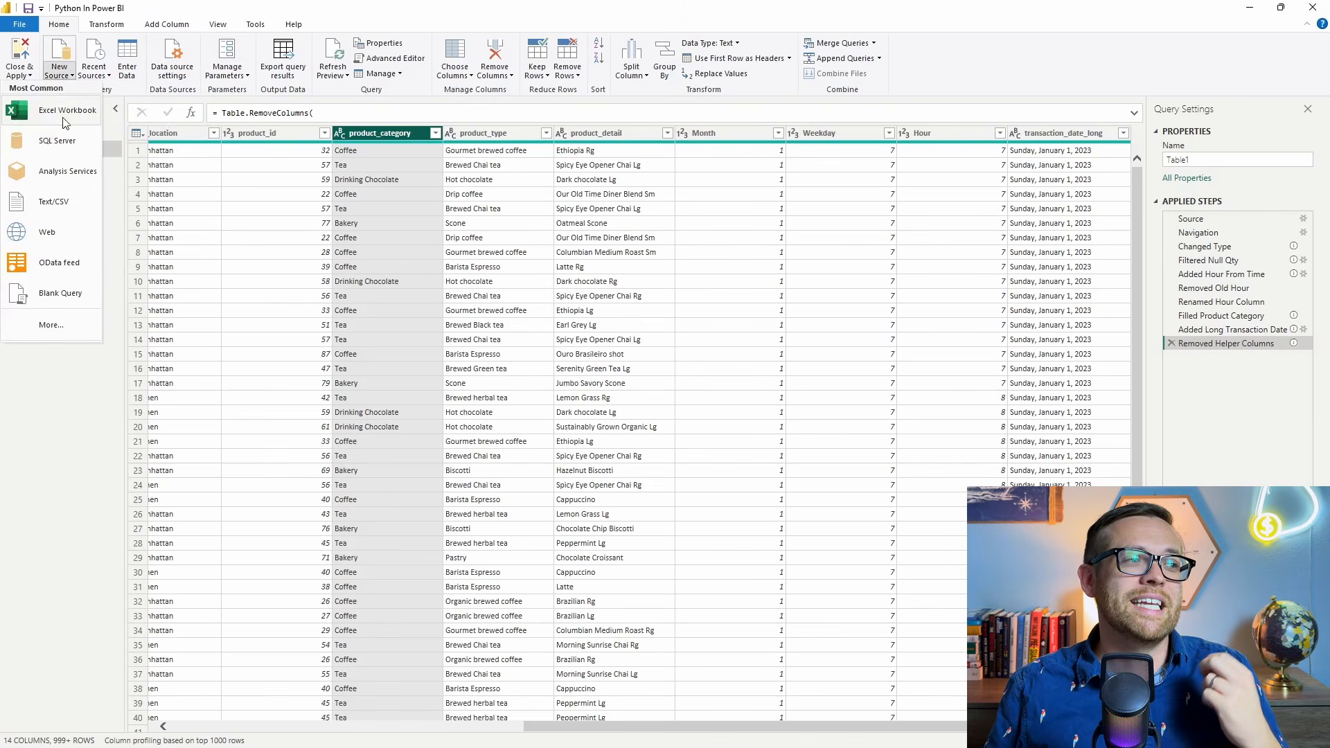
pyautogui.click(62, 334)
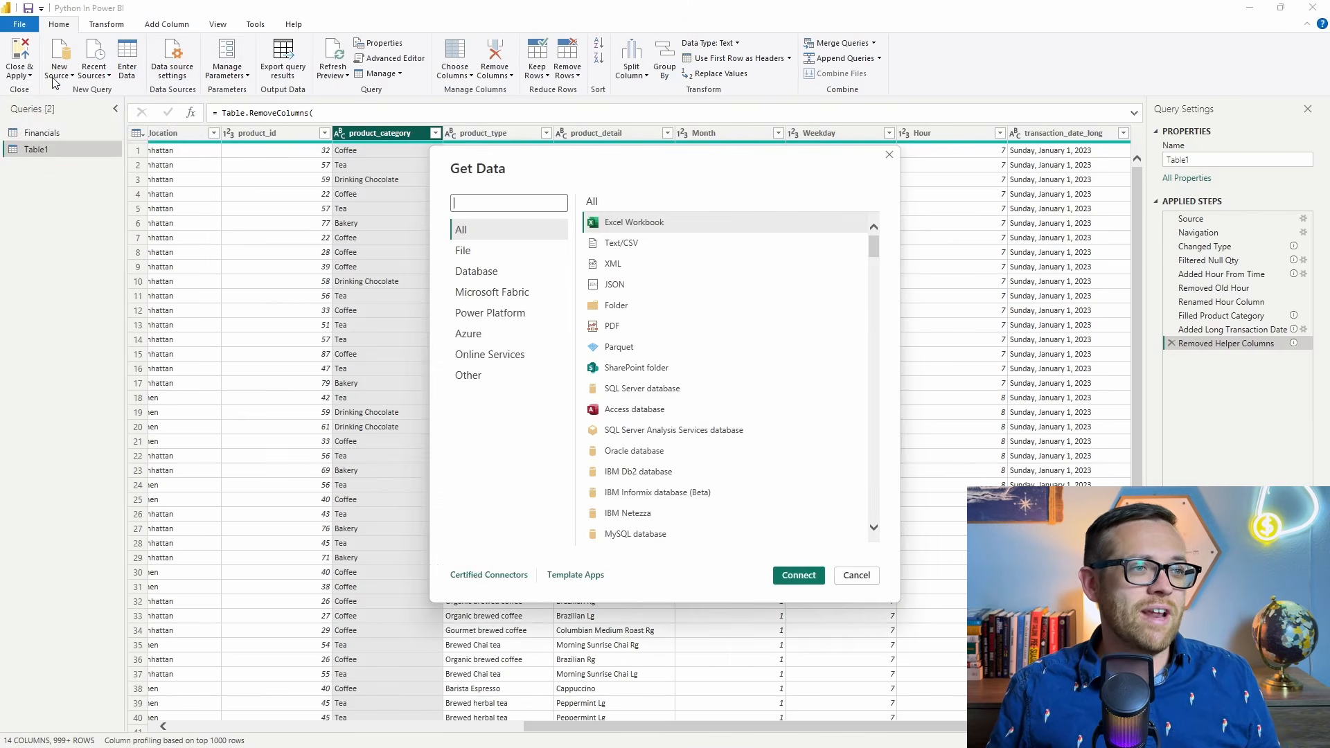
pyautogui.click(462, 378)
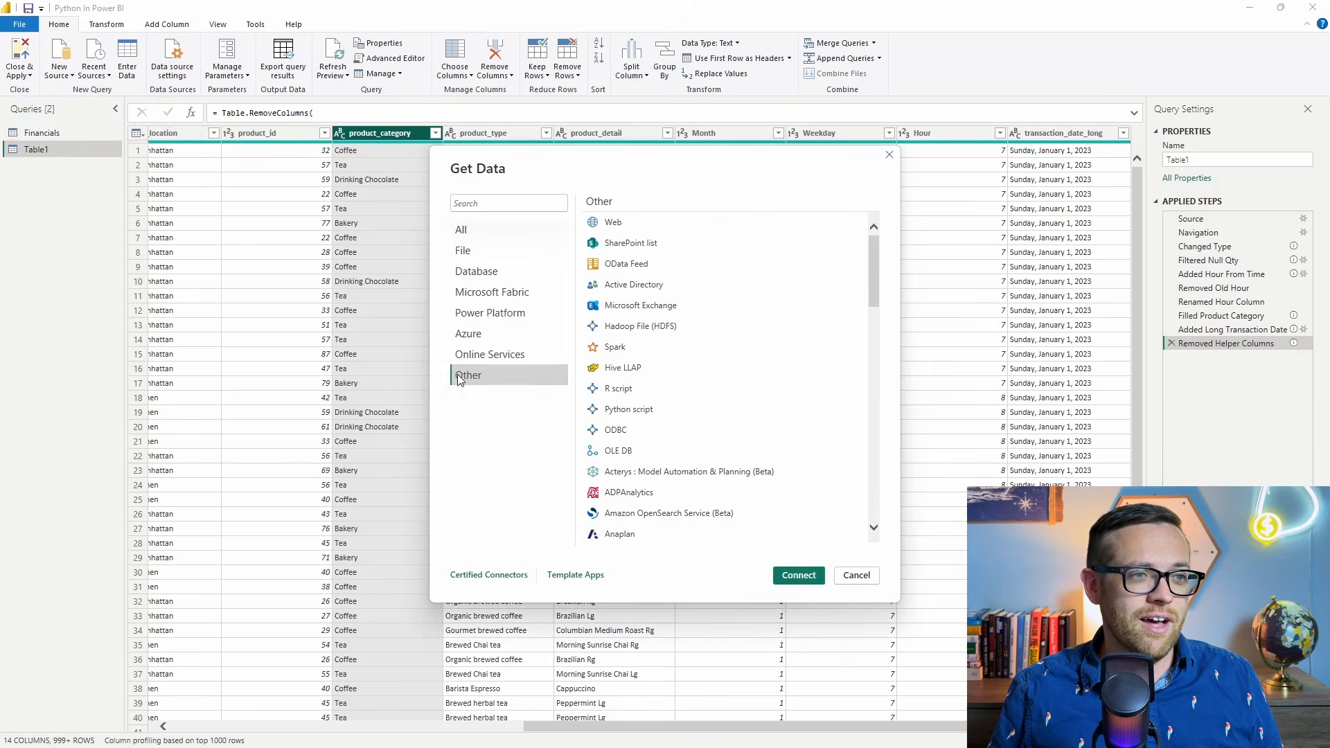
pyautogui.click(630, 410)
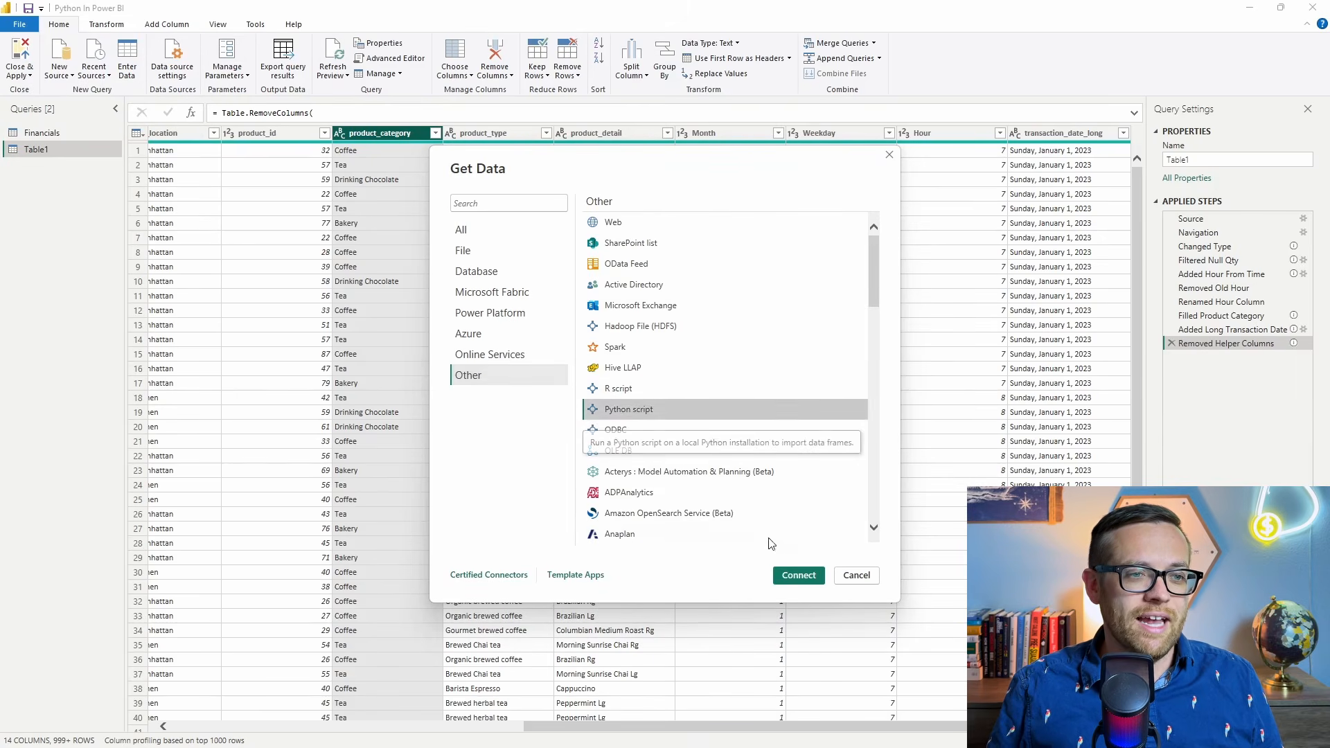
pyautogui.click(789, 578)
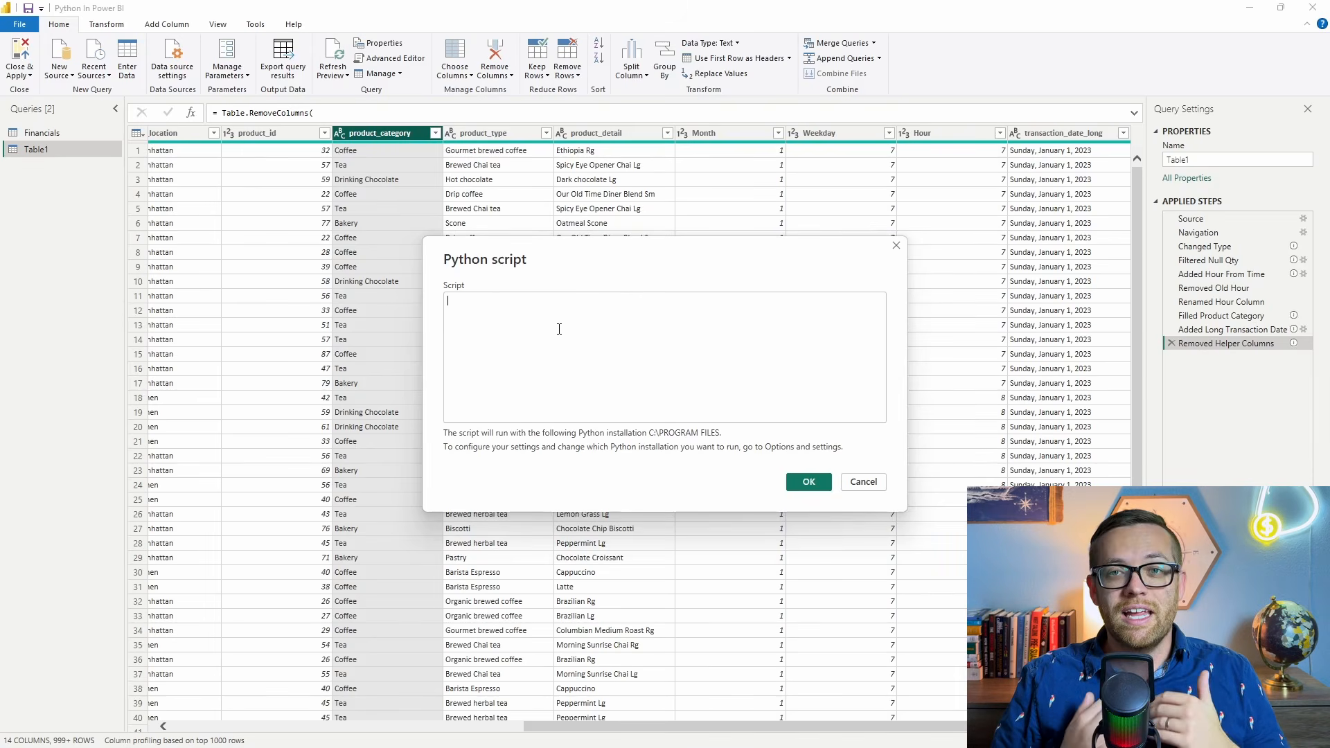
pyautogui.click(877, 483)
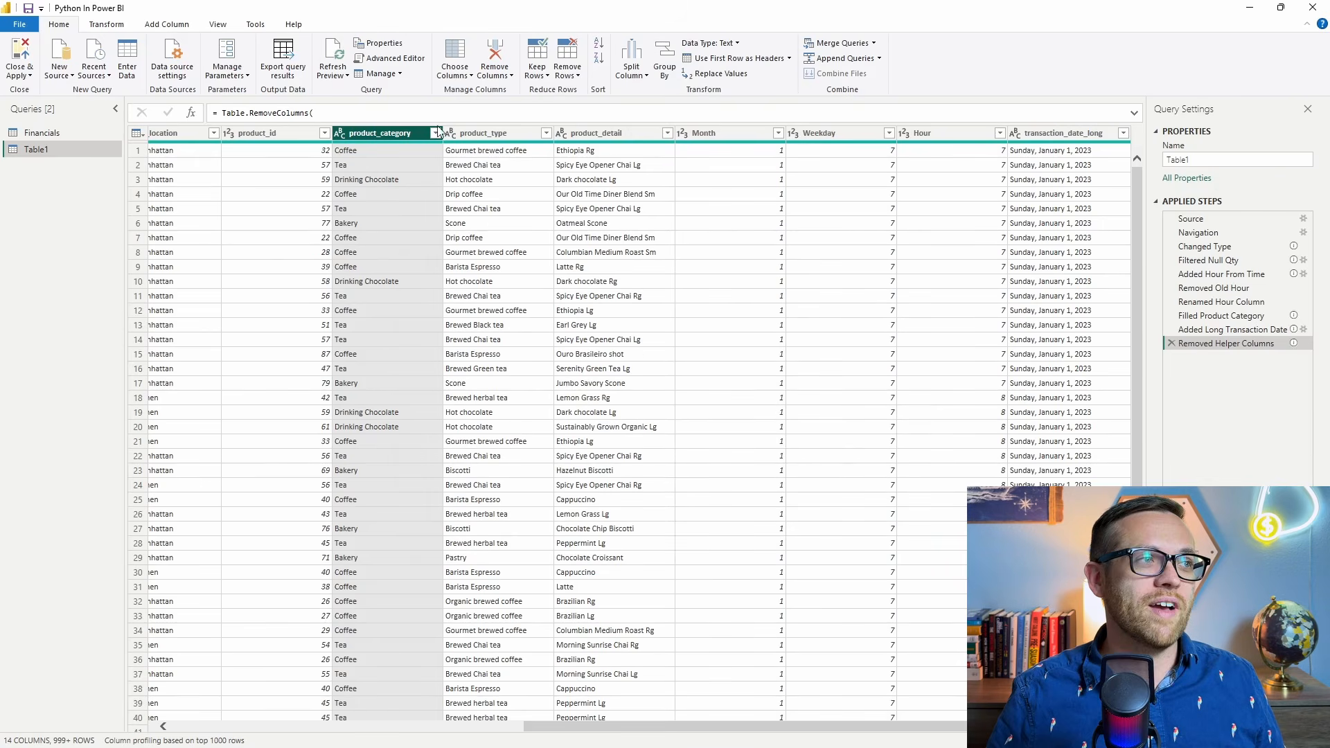
# View the Run Python script dialog for Table1 and its default 'dataset' comment without running a script.
pyautogui.click(116, 27)
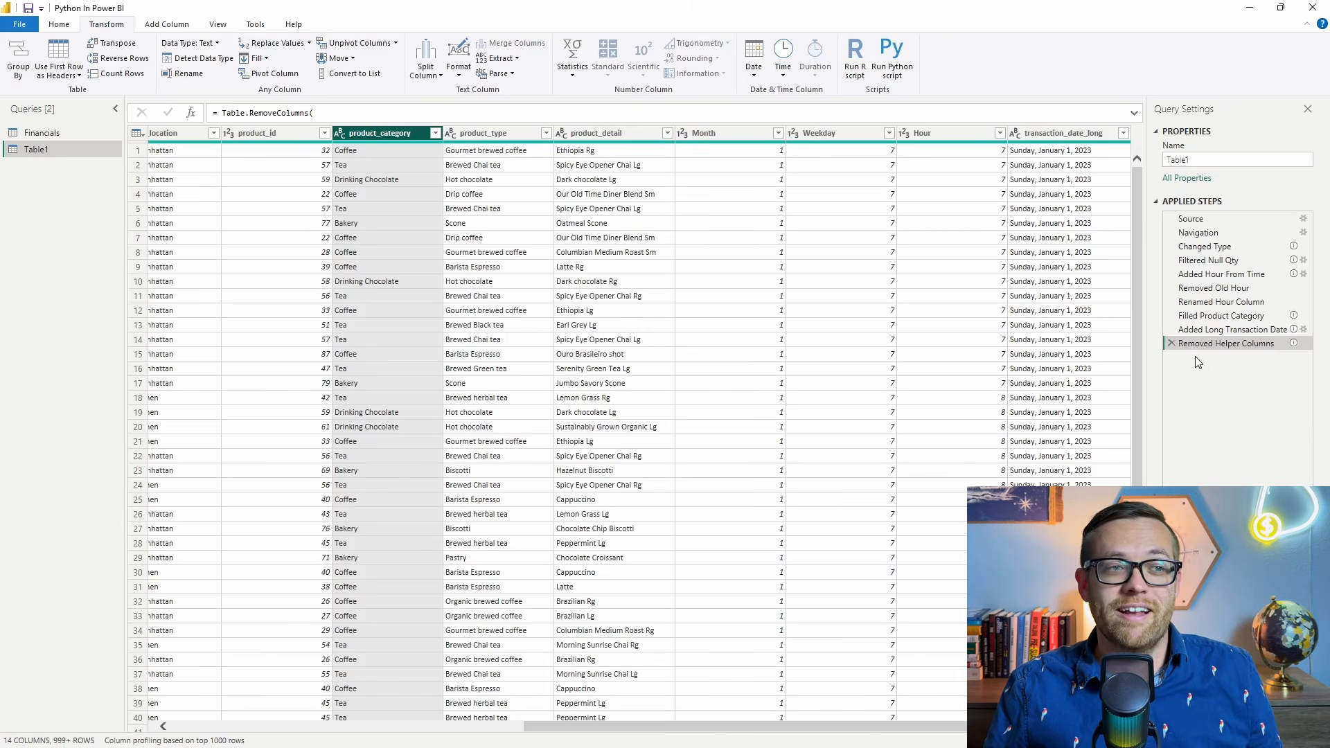
pyautogui.click(892, 68)
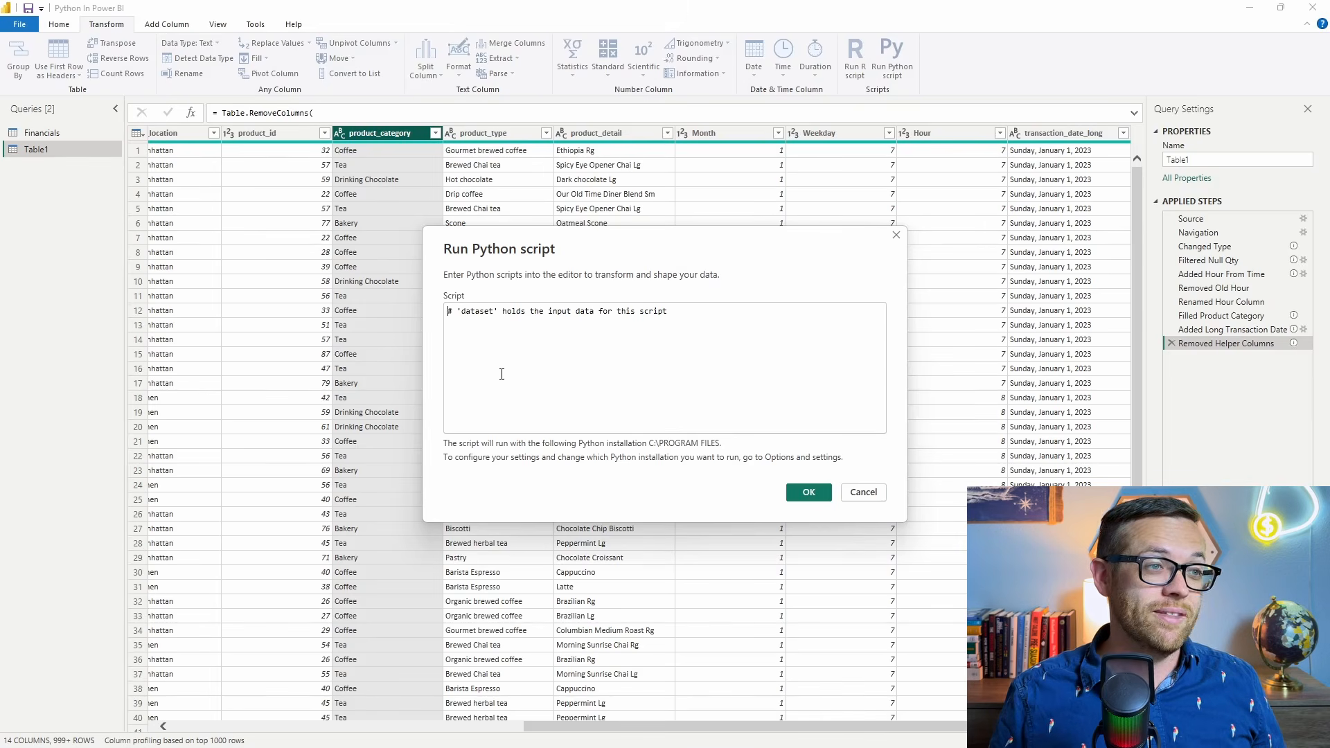
pyautogui.tripleClick(510, 312)
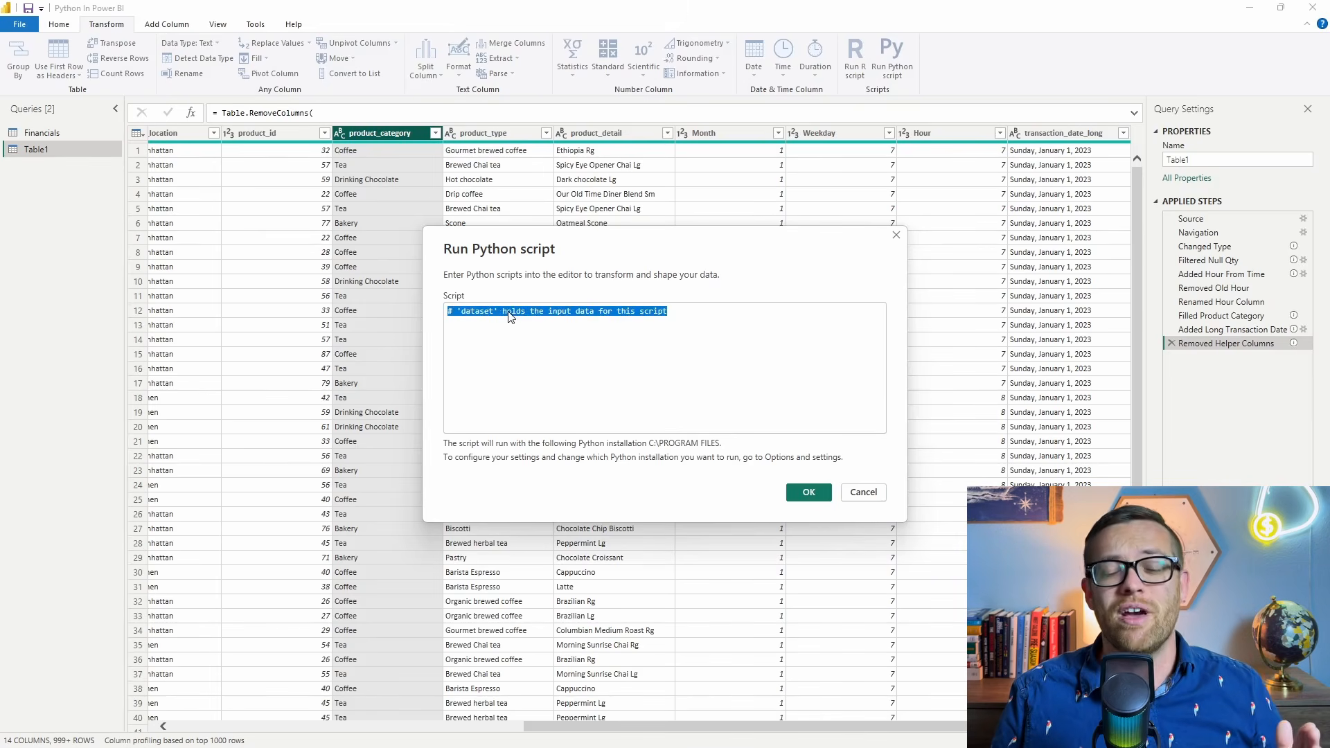
pyautogui.click(509, 312)
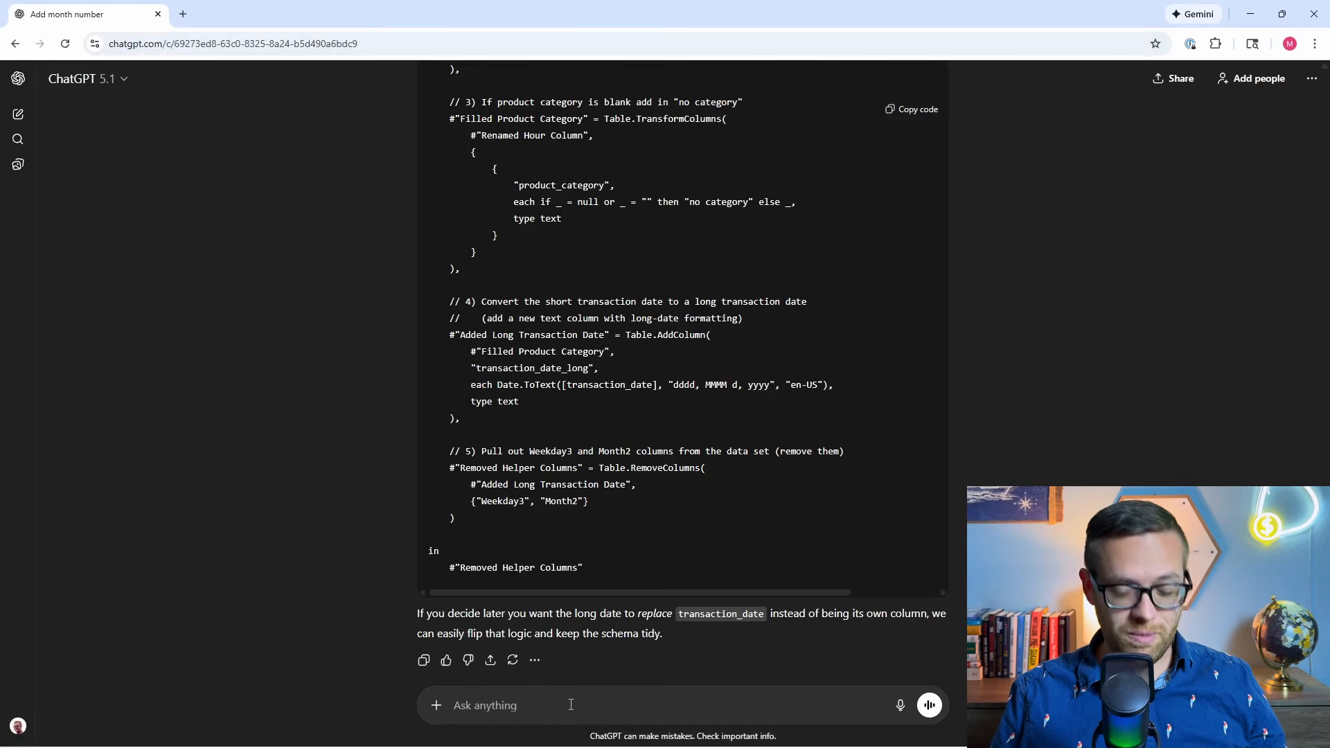
# Ask ChatGPT for a Power Query Python script that separates the sm, rg or lg size from Table1's product_detail into two new columns.
pyautogui.write("help me write a python script for Power Query, I am running the script inside a data set which power query inserts as a data frame called 'dataset' for column product_detail I want to separate sizes from the product and create two new columns, the products are at the end of the product and are either rg or lg, not all products have a size")
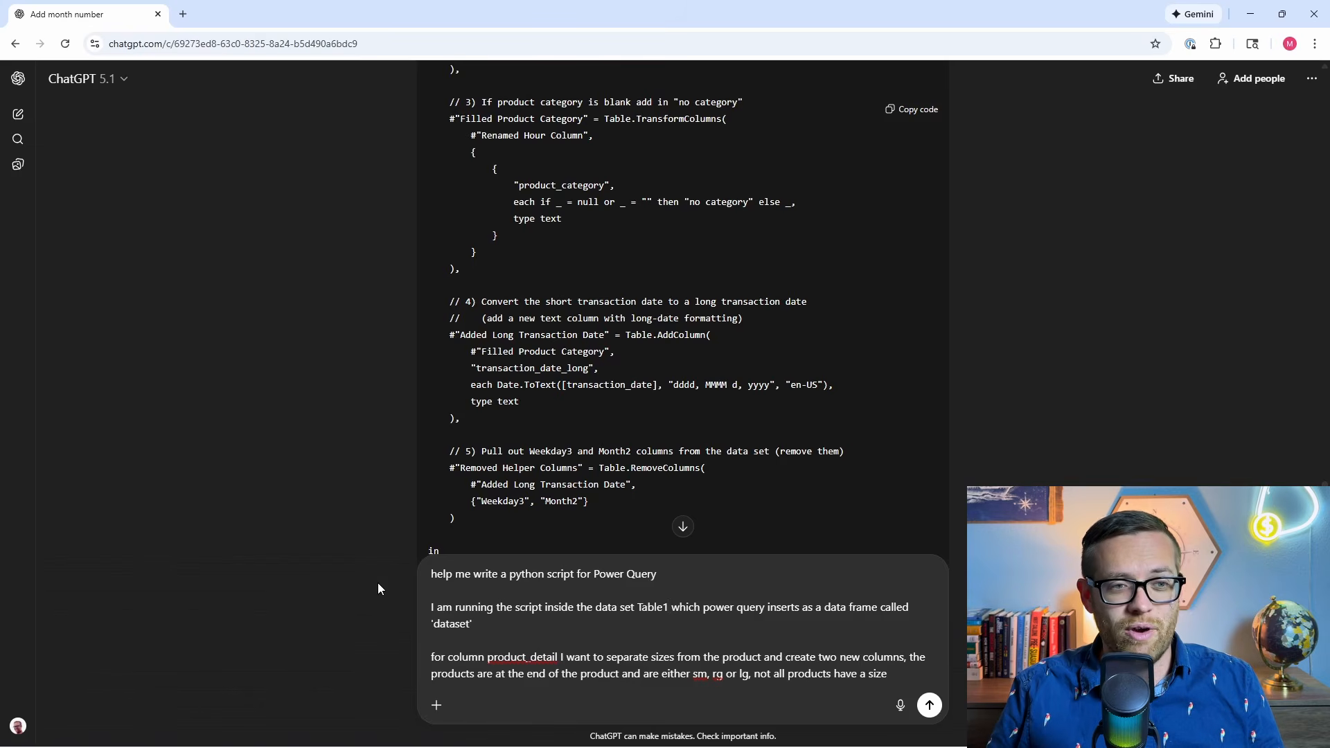
pyautogui.moveTo(392, 745)
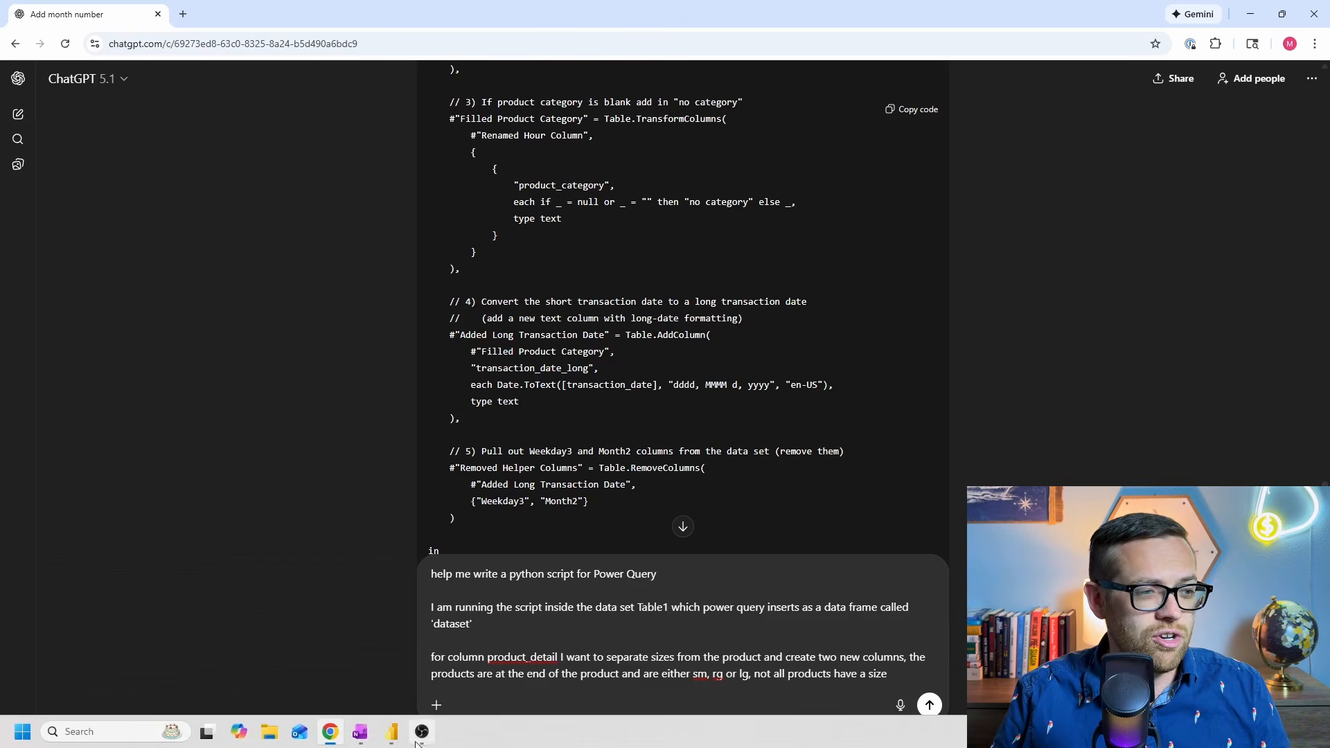
pyautogui.click(465, 648)
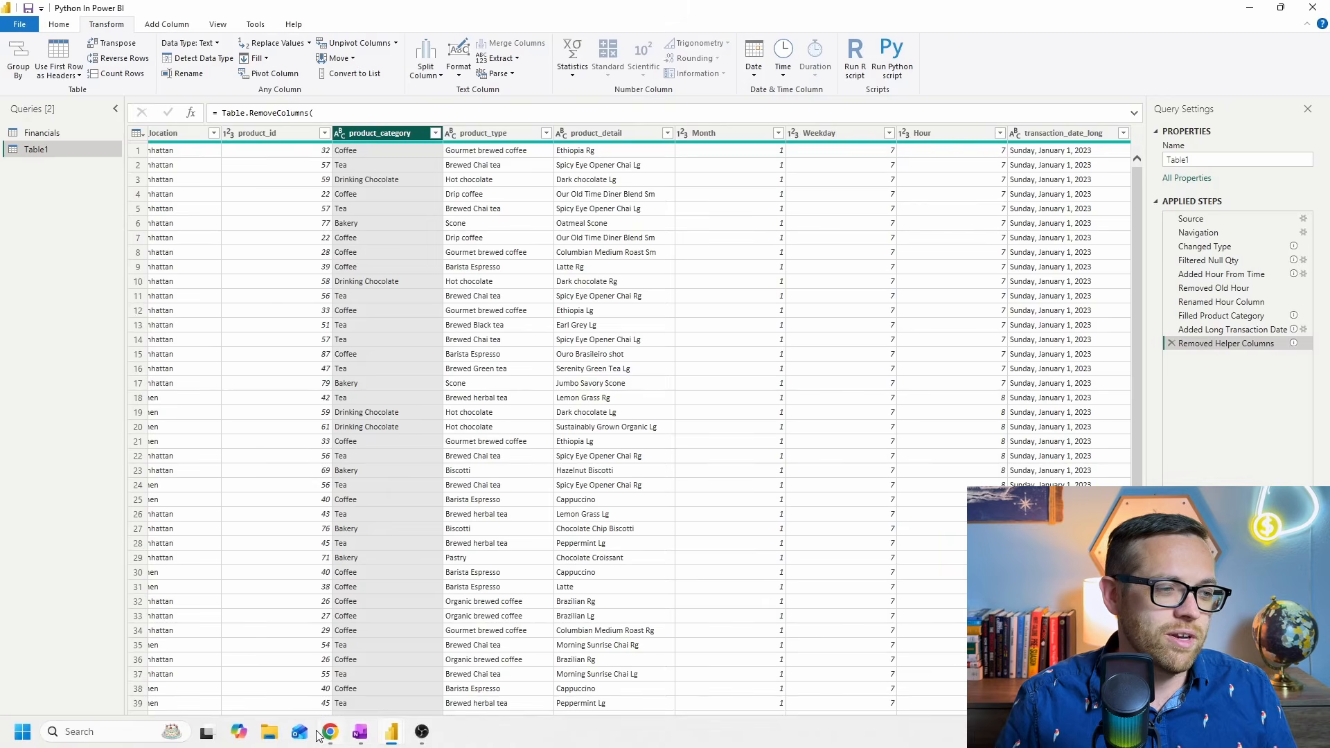
pyautogui.moveTo(330, 731)
pyautogui.click(339, 646)
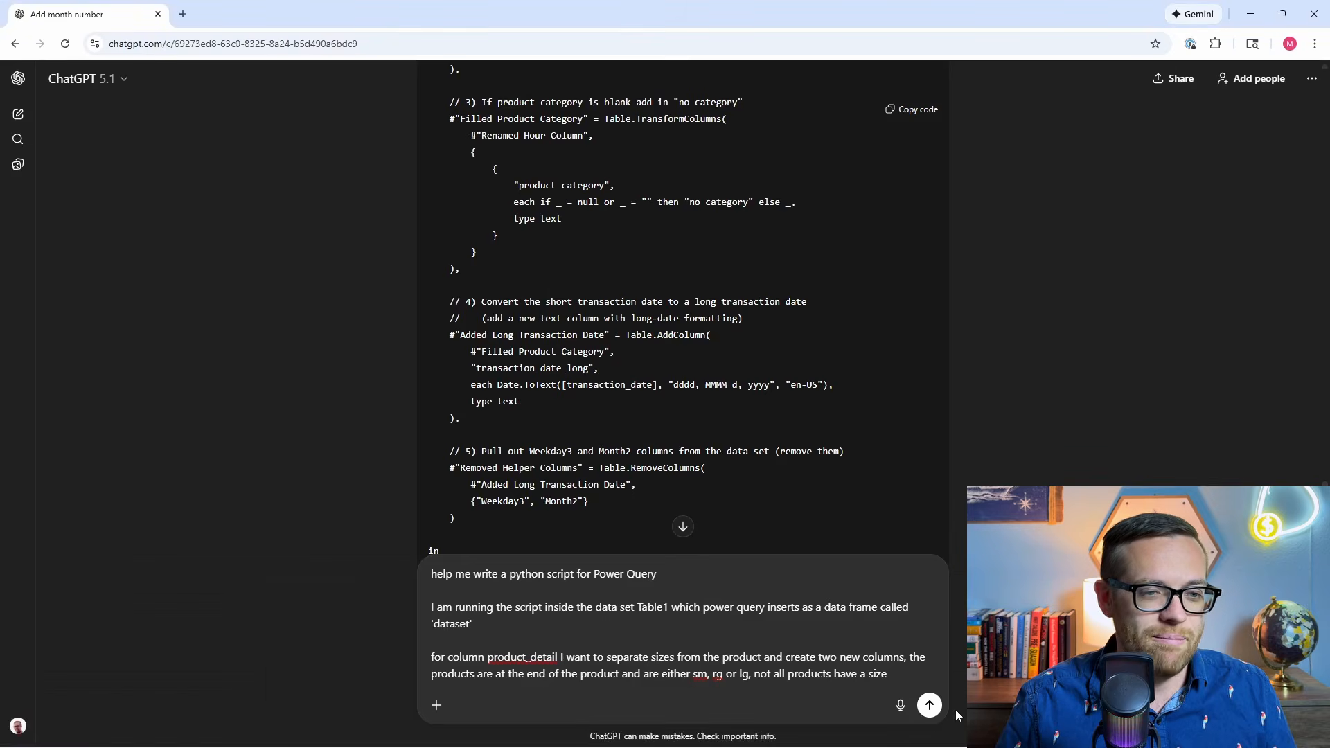
pyautogui.click(929, 705)
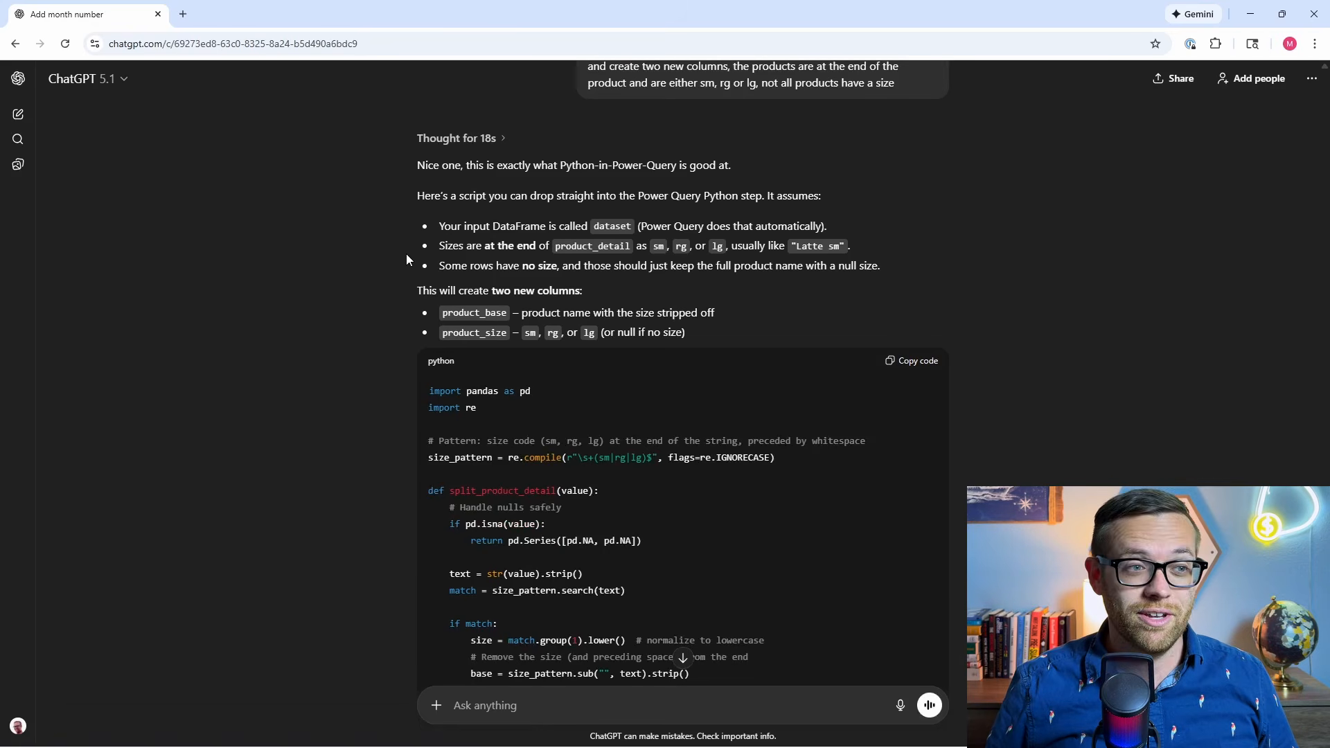
# Copy ChatGPT's product_detail splitting script, switch to the Power Query Editor and run it as a Python script on Table1.
pyautogui.scroll(-3, 625, 393)
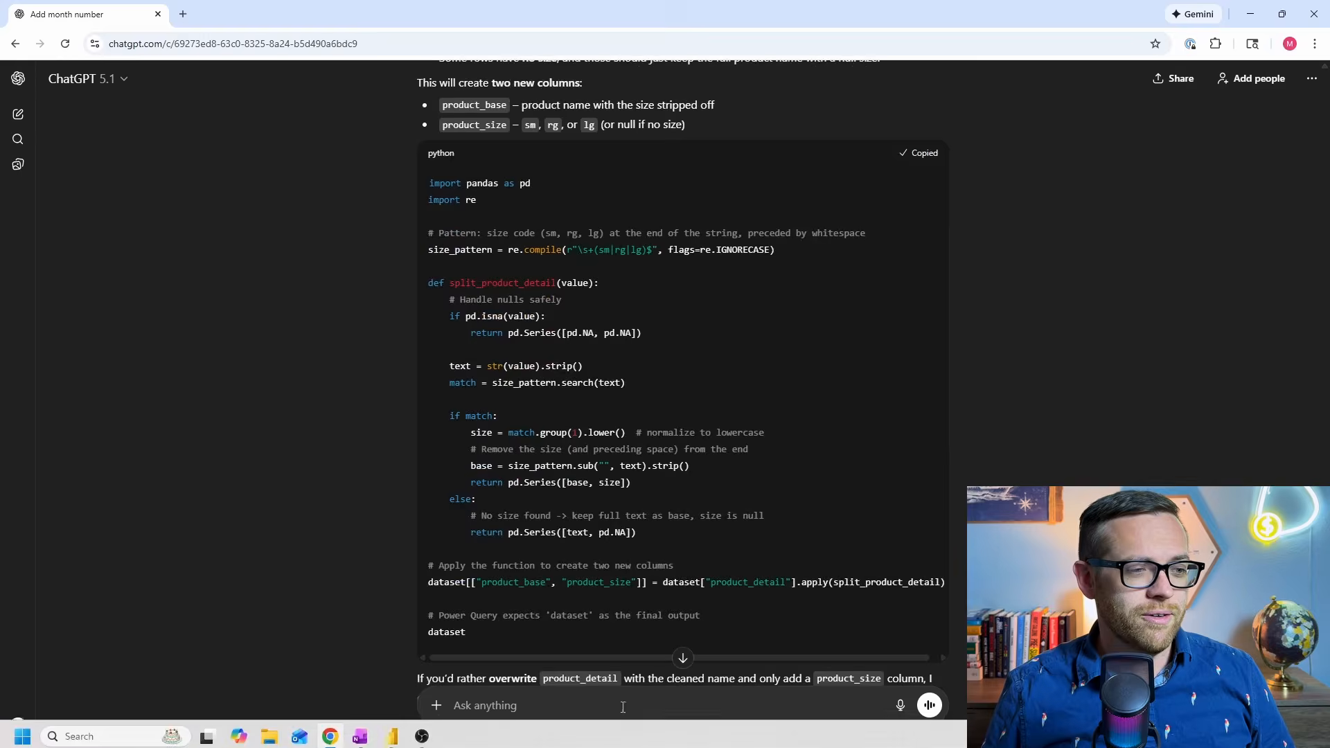
pyautogui.click(487, 660)
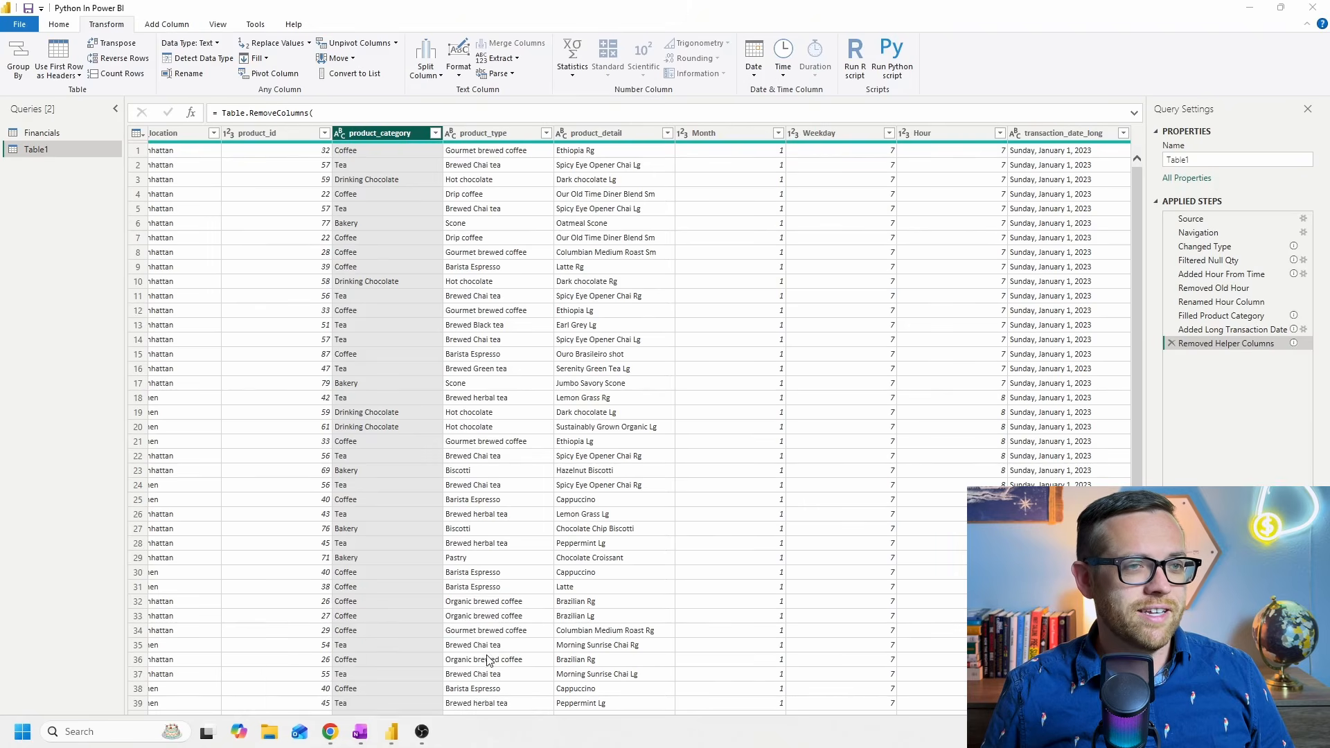
pyautogui.click(893, 61)
pyautogui.click(660, 350)
pyautogui.hotkey('ctrl', 'v')
pyautogui.scroll(-3, 660, 350)
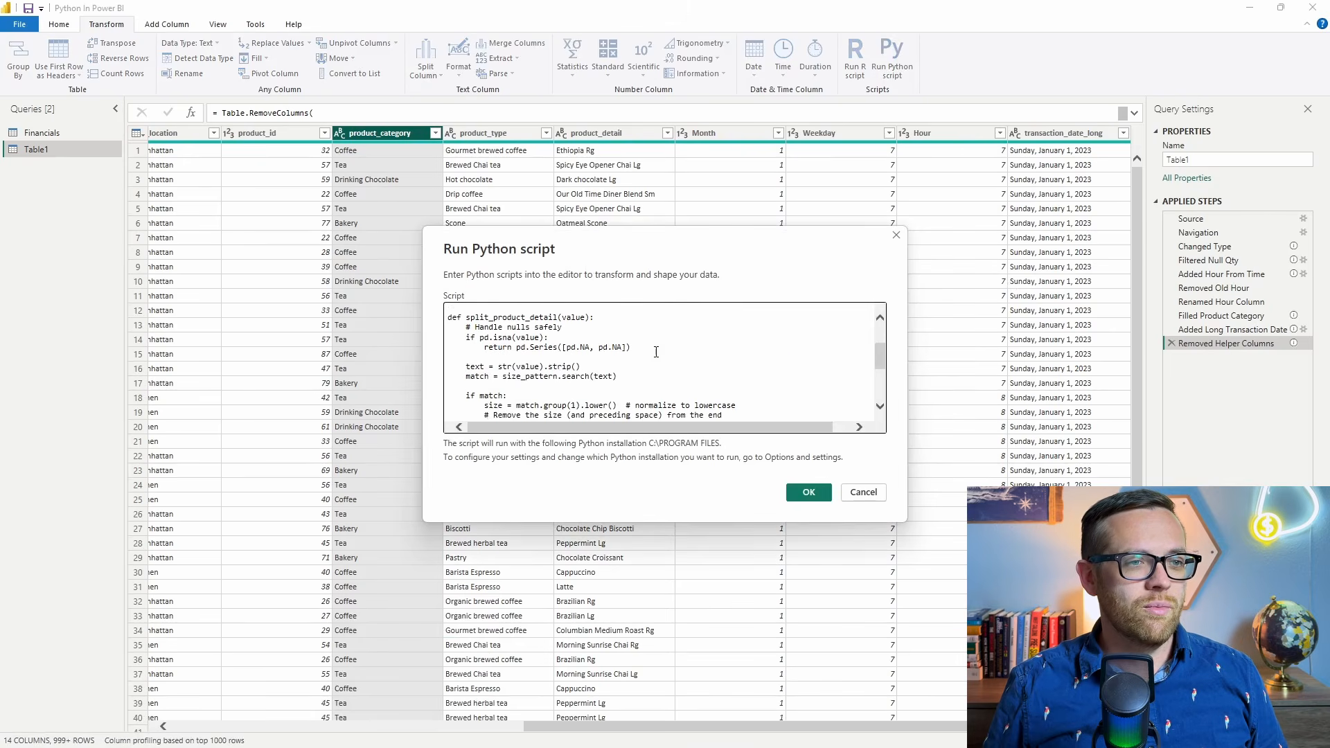
pyautogui.click(809, 494)
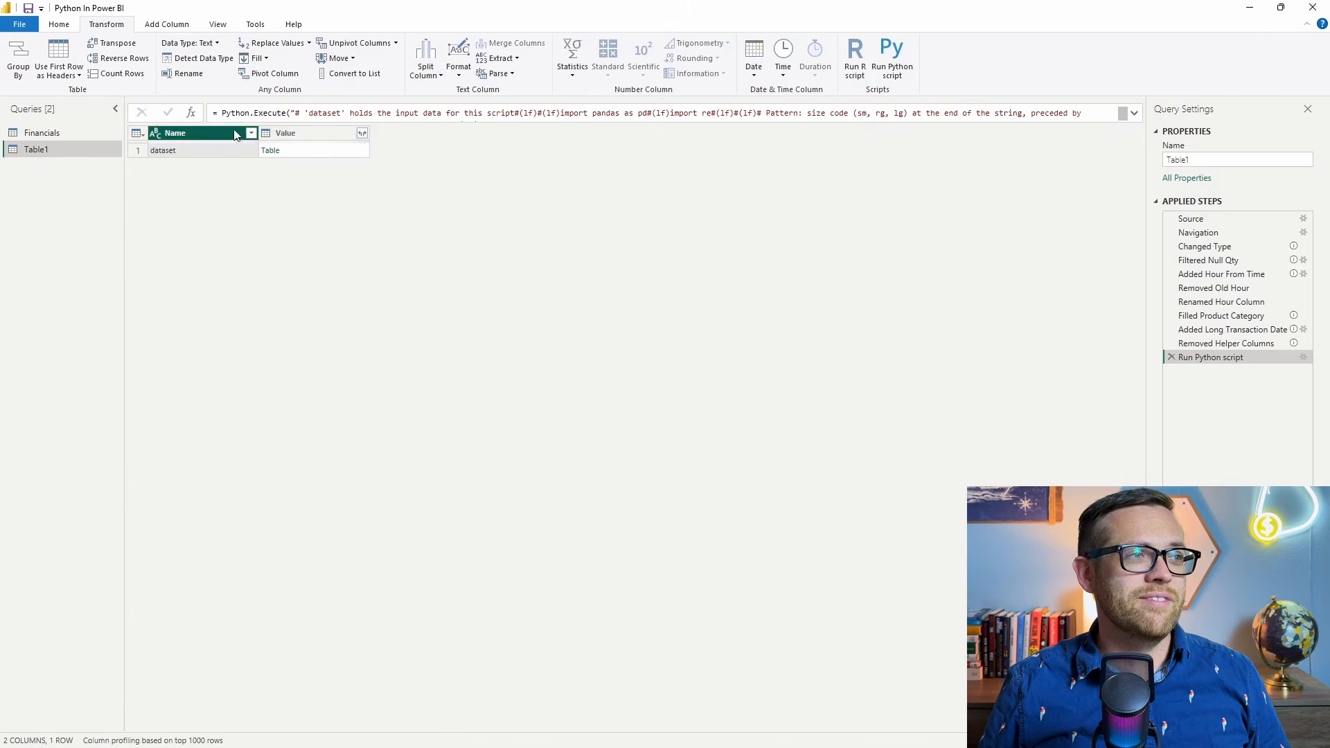
# Open the script's dataset result table and check the product_base and product_size columns.
pyautogui.click(275, 154)
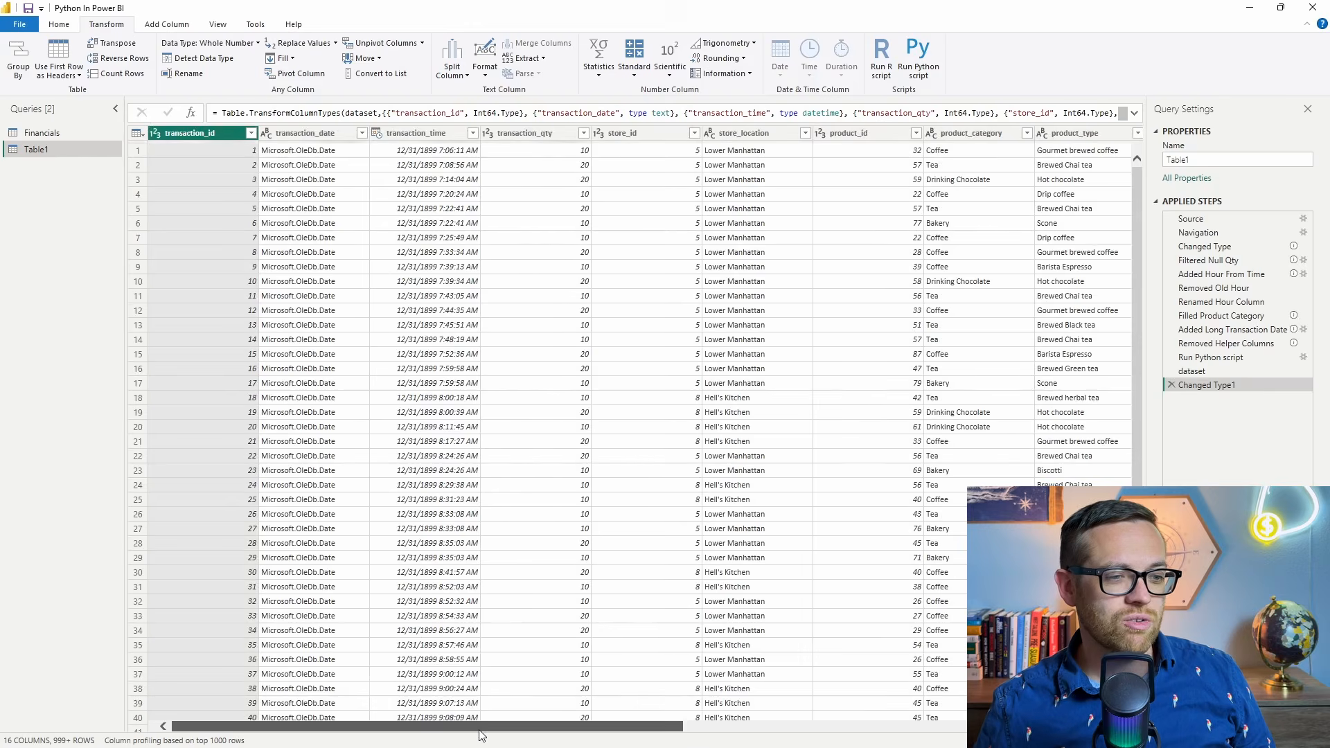
pyautogui.moveTo(495, 727); pyautogui.dragTo(918, 733)
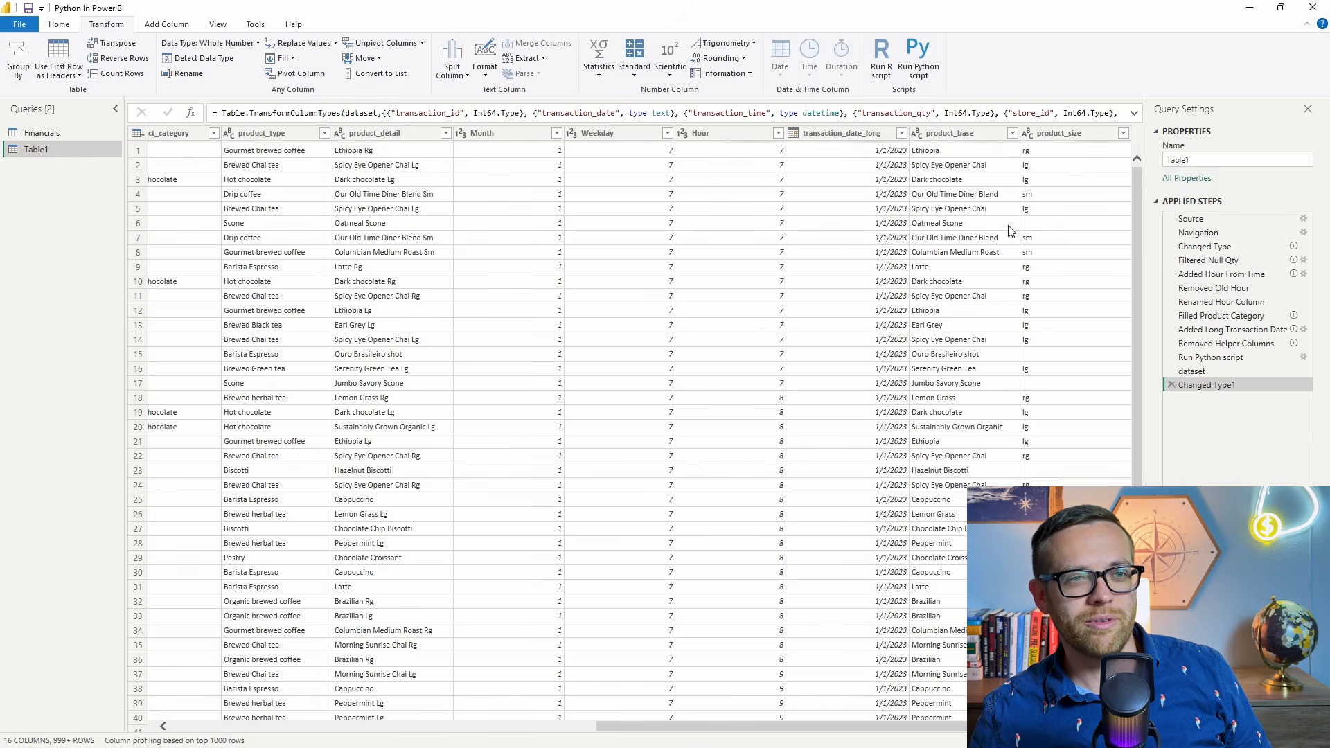
pyautogui.scroll(-5, 1005, 215)
pyautogui.click(974, 136)
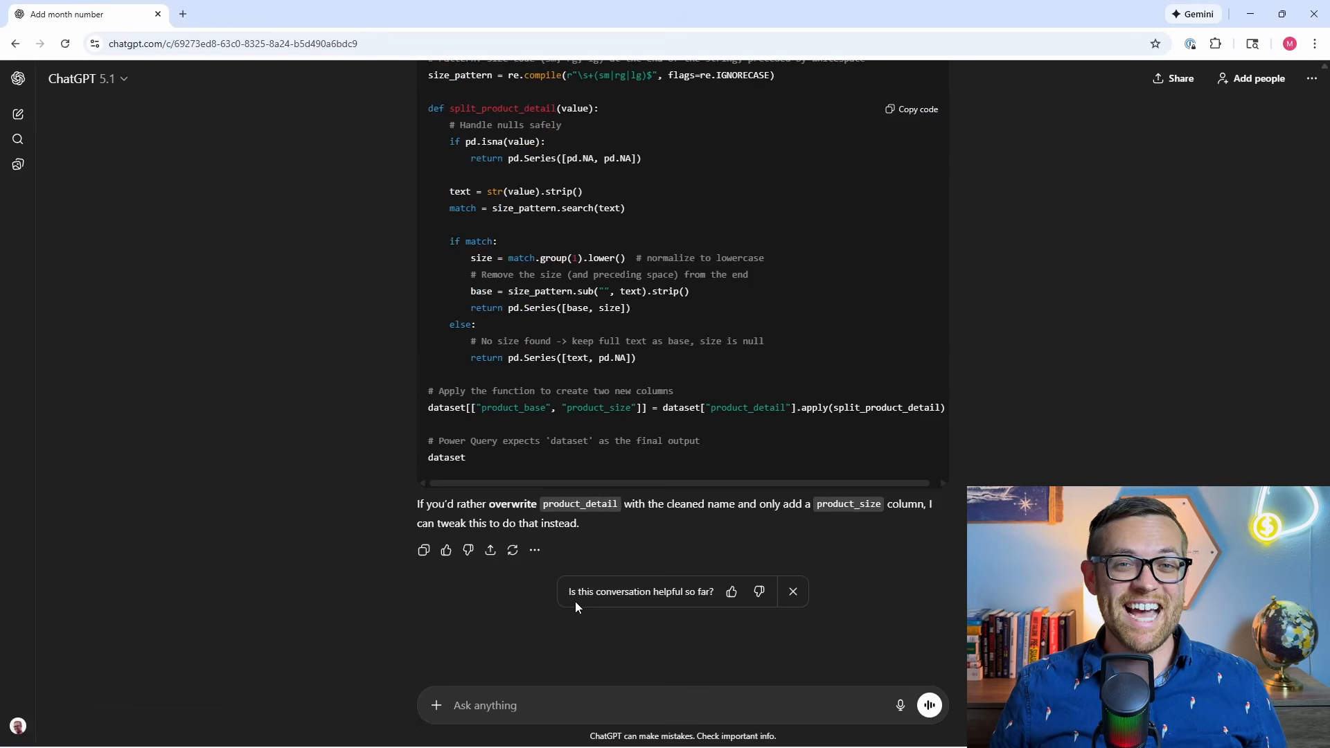
# Ask ChatGPT for a Power Query Python script that analyzes Table1's 'dataset' for outlier transactions and returns transaction lines that did not follow patterns.
pyautogui.write("help me write a python script for Power Query  I am running the script inside the data set Table1 which power query inserts as a data frame called 'dataset'")
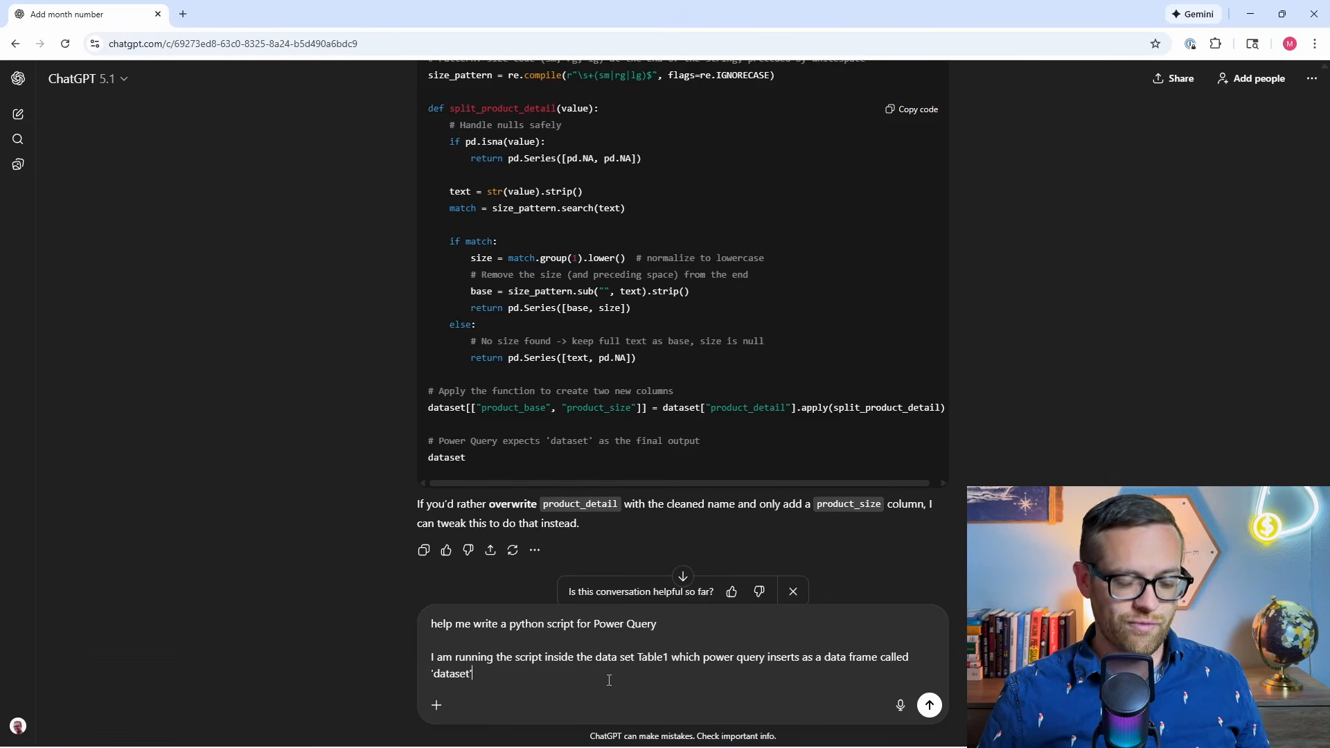
pyautogui.hotkey('shift', 'Return')
pyautogui.hotkey('shift', 'Return')
pyautogui.write('Analyze ')
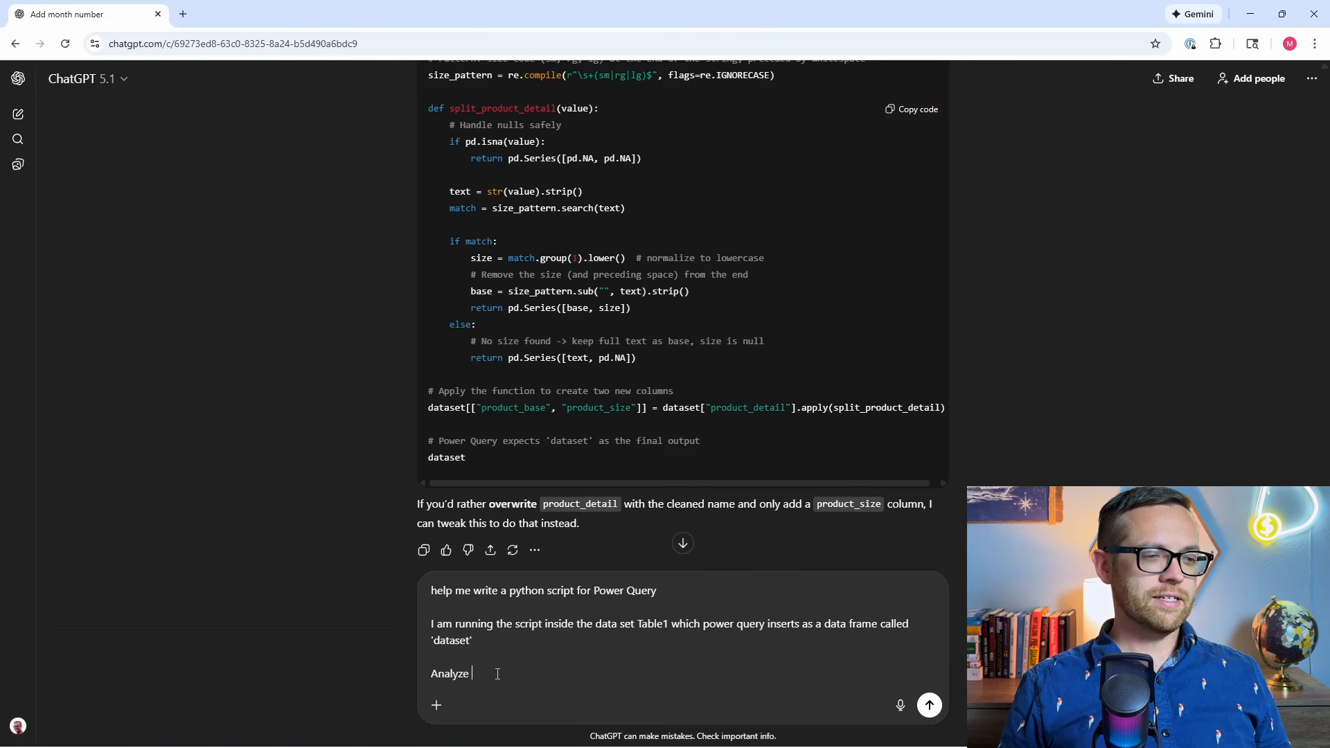
pyautogui.write('the data set for ')
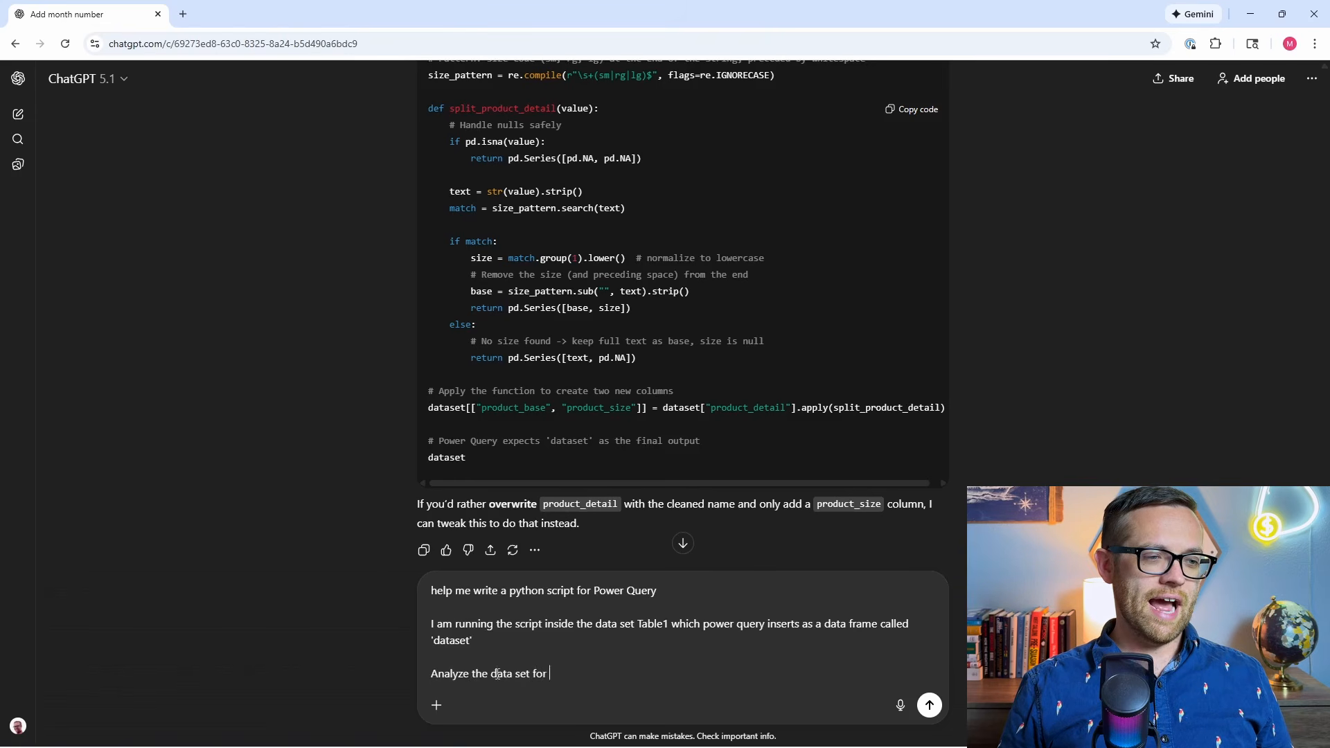
pyautogui.write('outlier transact')
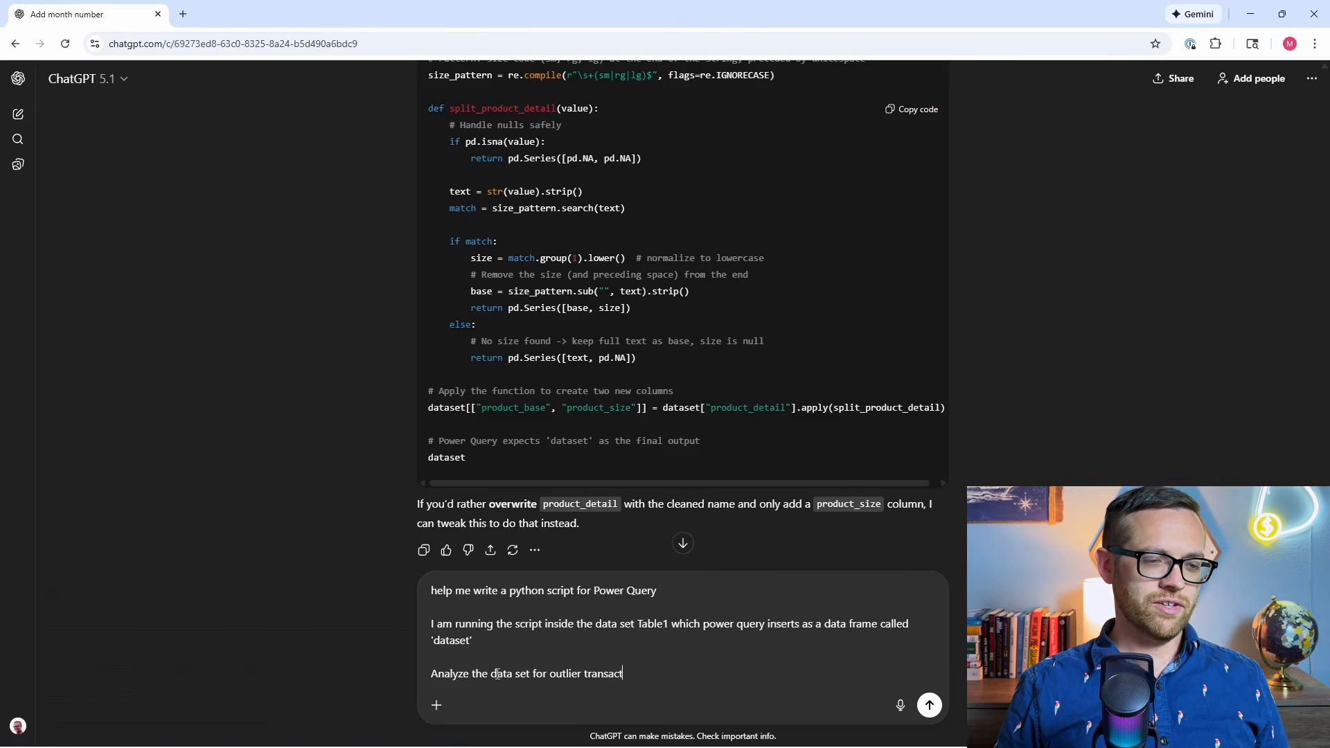
pyautogui.write('ions and return ')
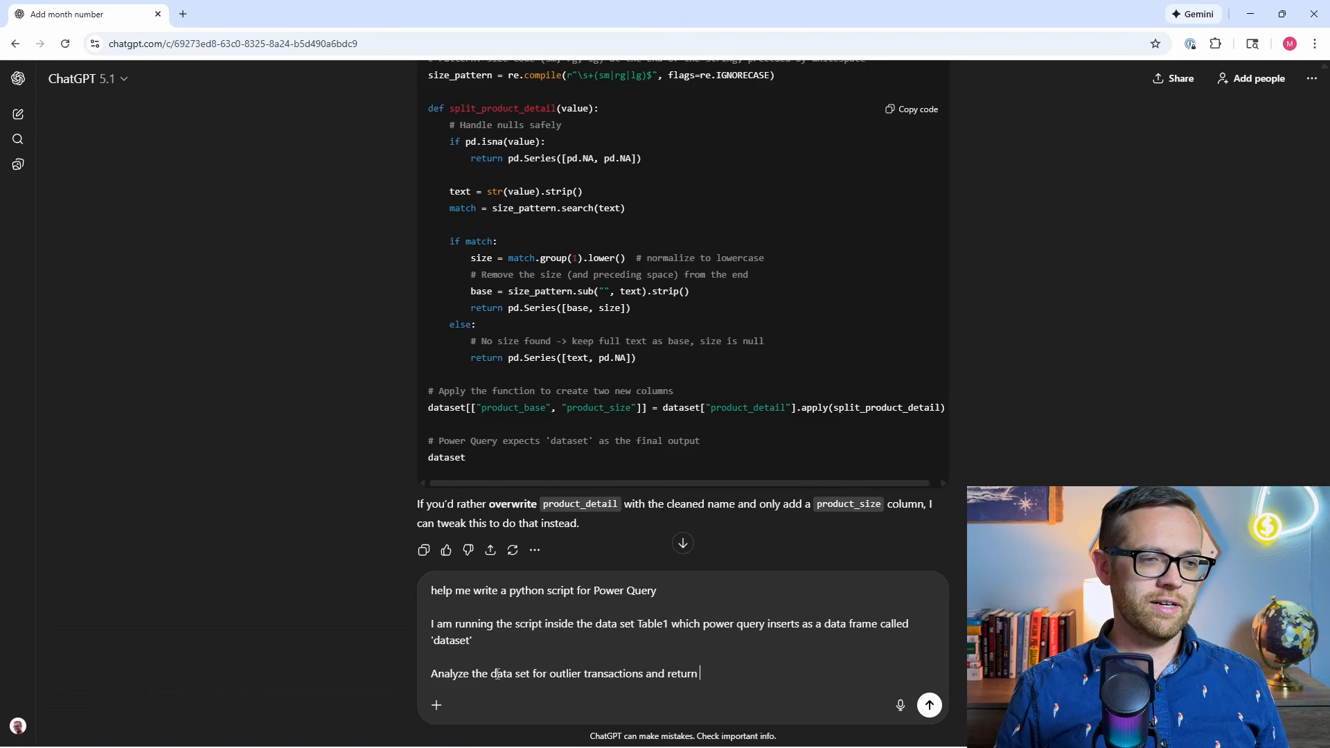
pyautogui.write('any transaction ')
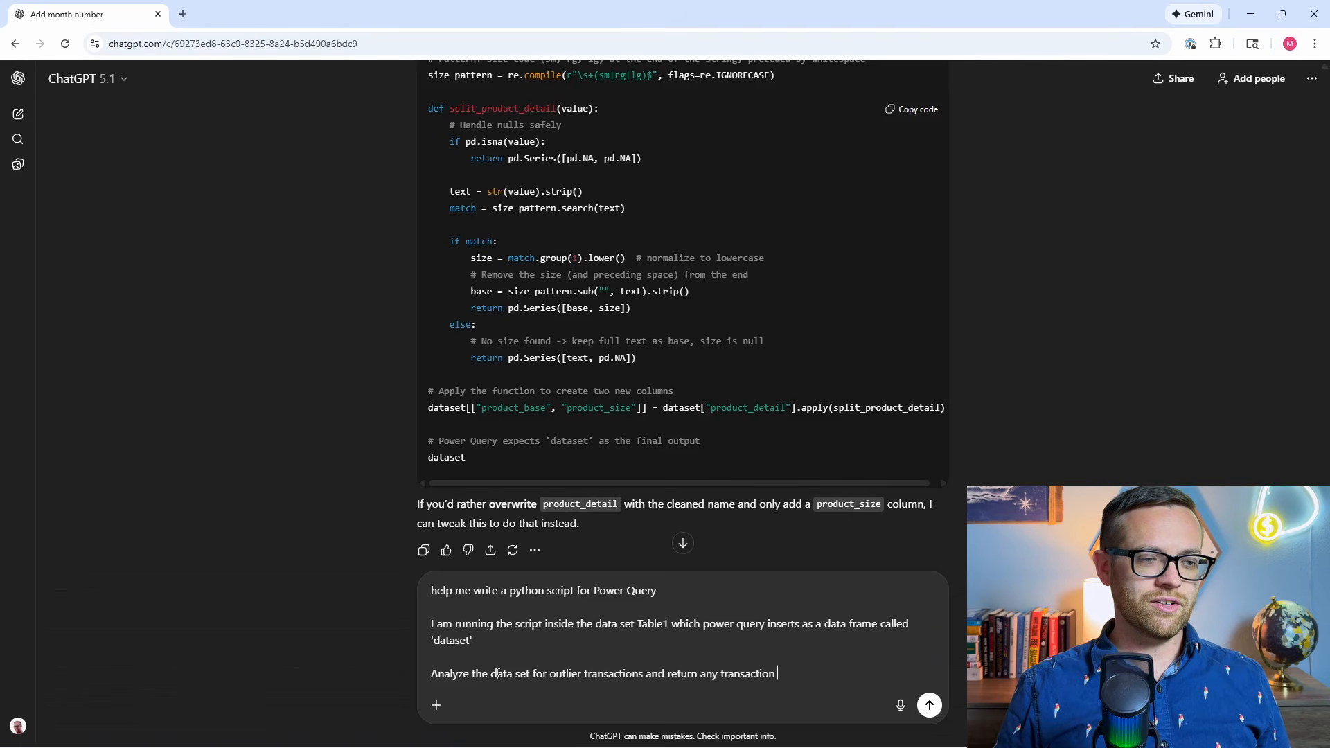
pyautogui.write('lines that did n')
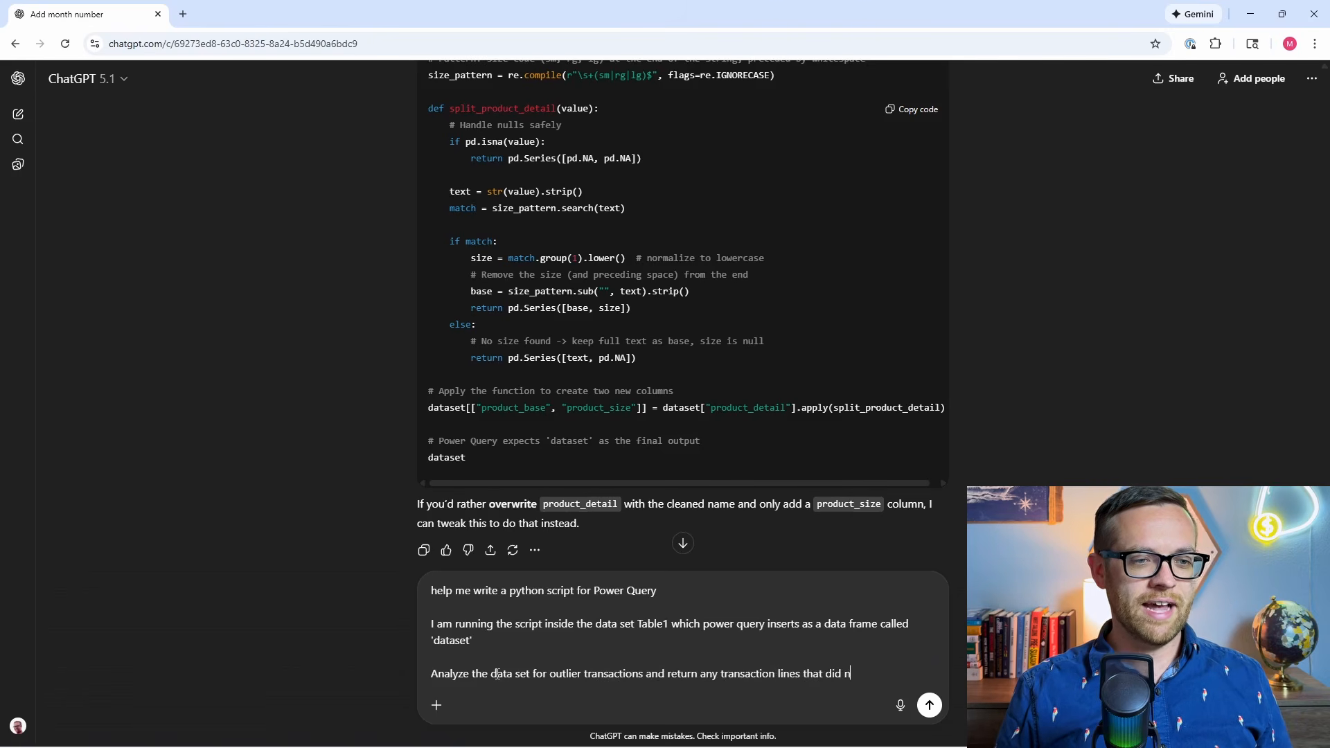
pyautogui.write('ot follow patterns')
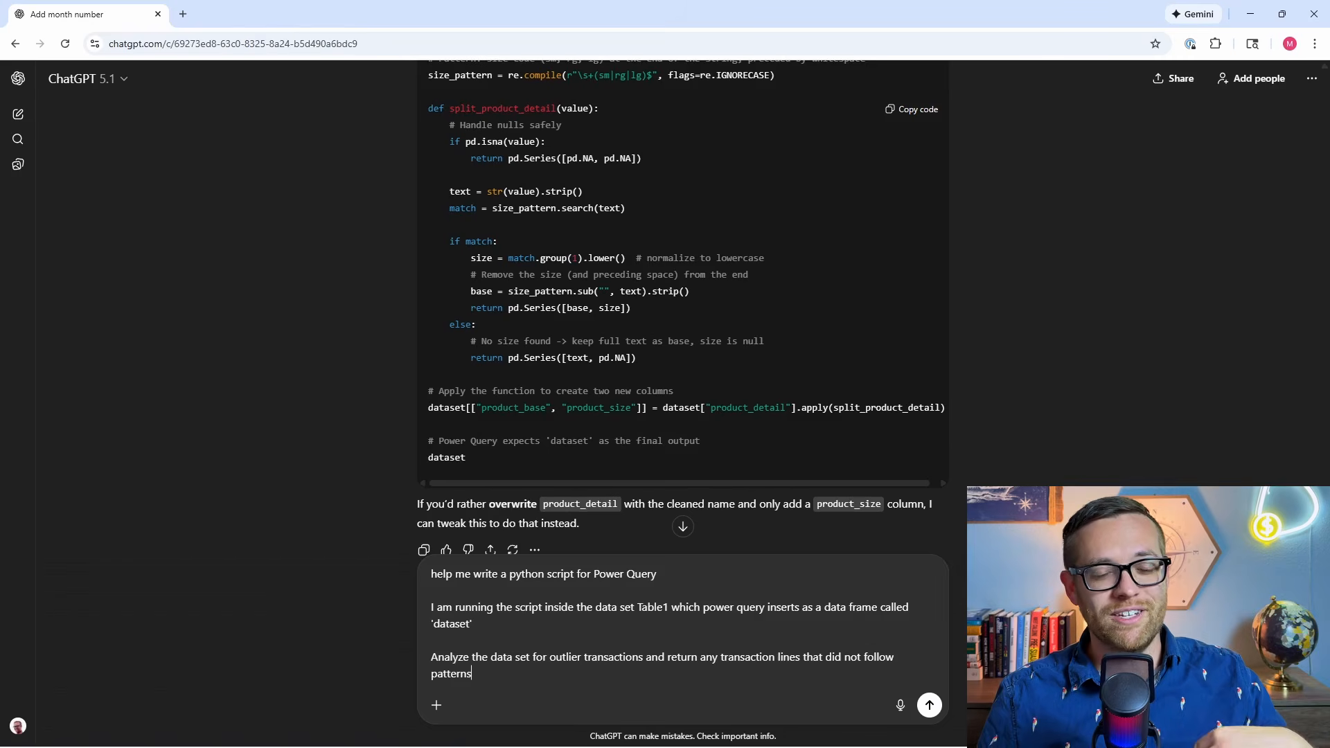
pyautogui.click(930, 705)
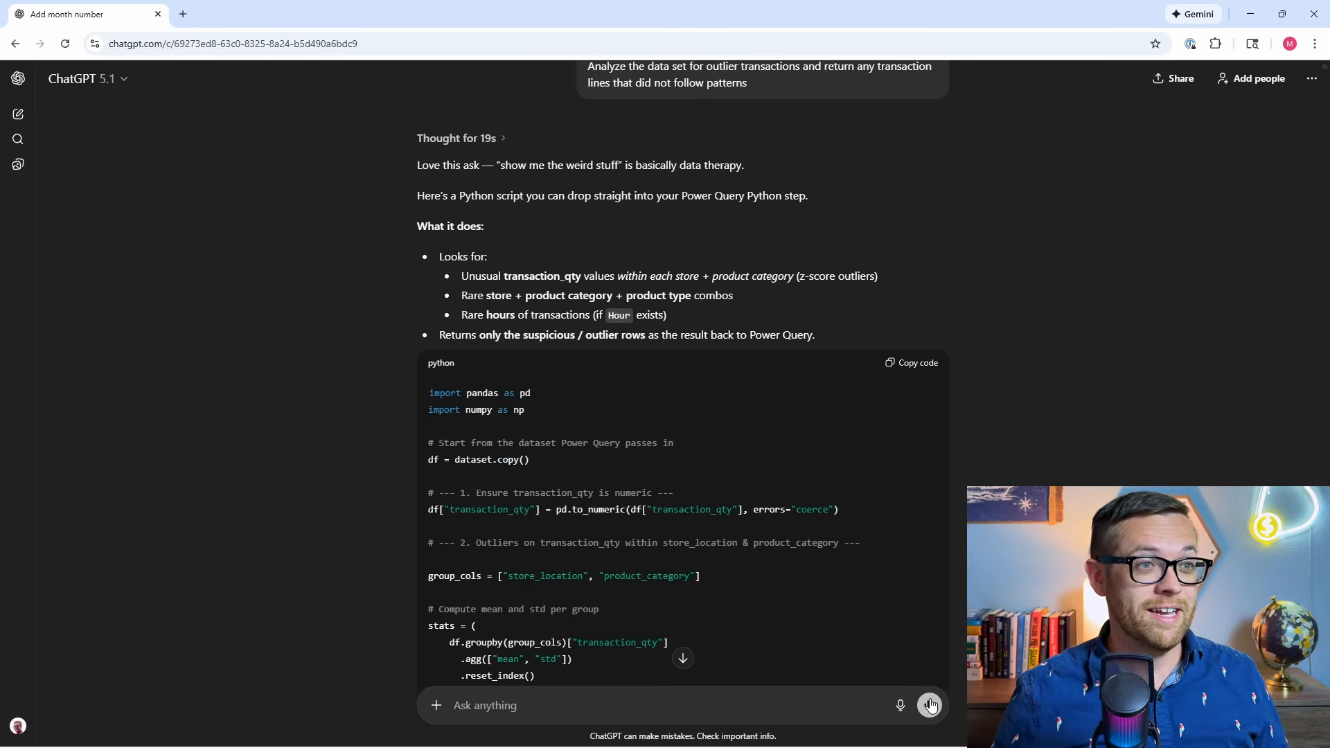
# Copy ChatGPT's outlier detection script, switch to the Power Query Editor and run it as another Python script on Table1.
pyautogui.scroll(-10, 824, 460)
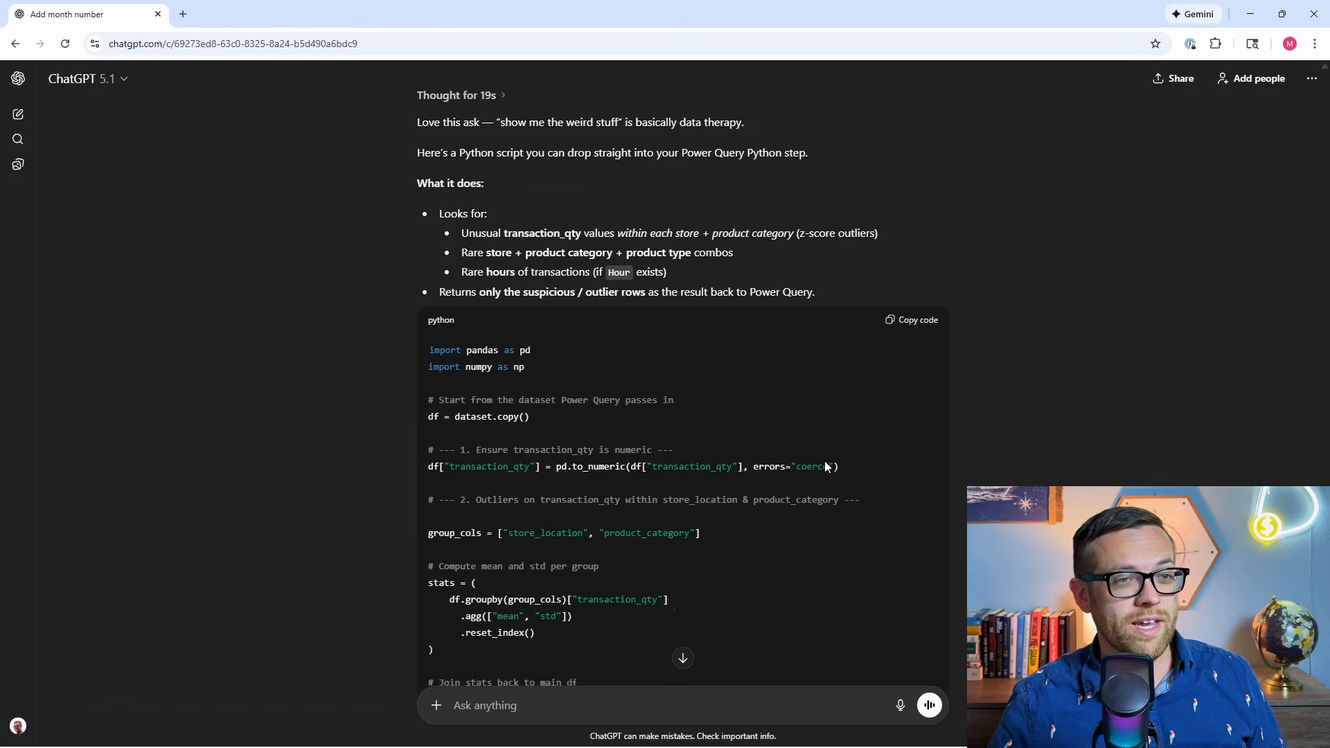
pyautogui.scroll(15, 825, 462)
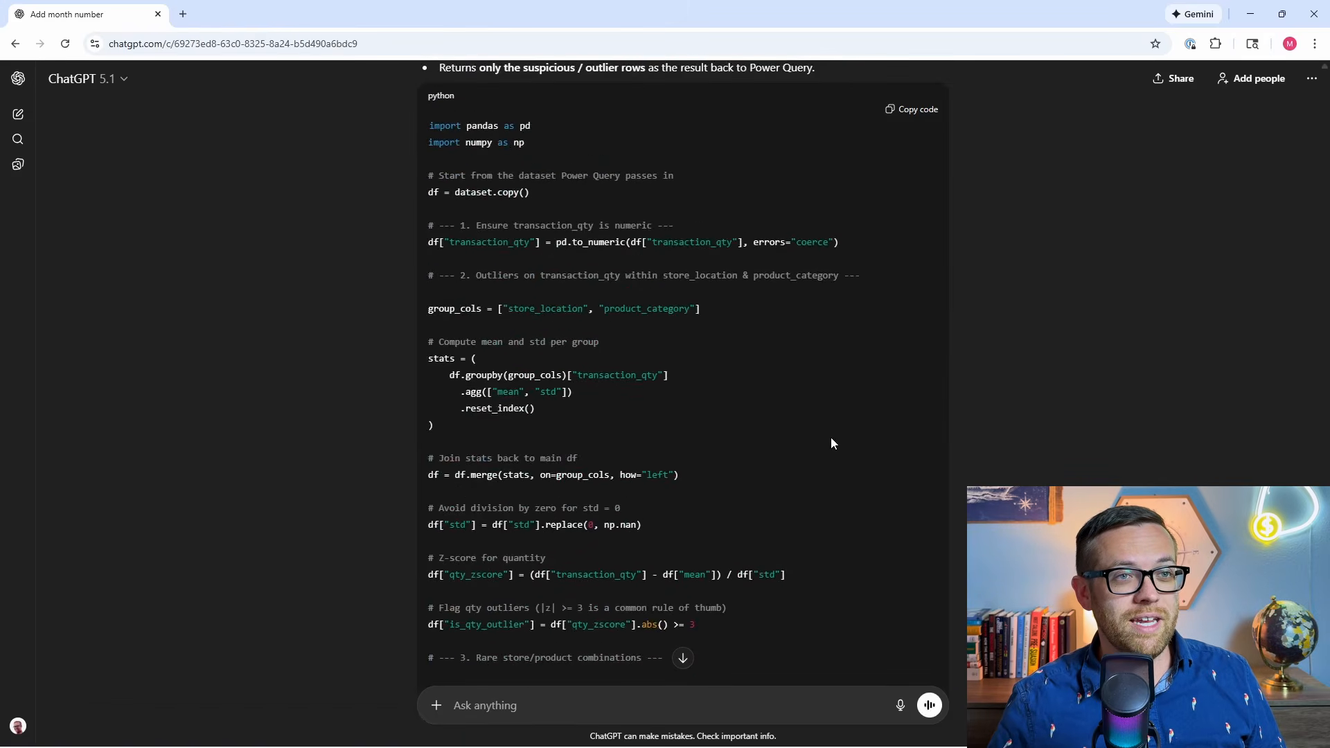
pyautogui.click(910, 374)
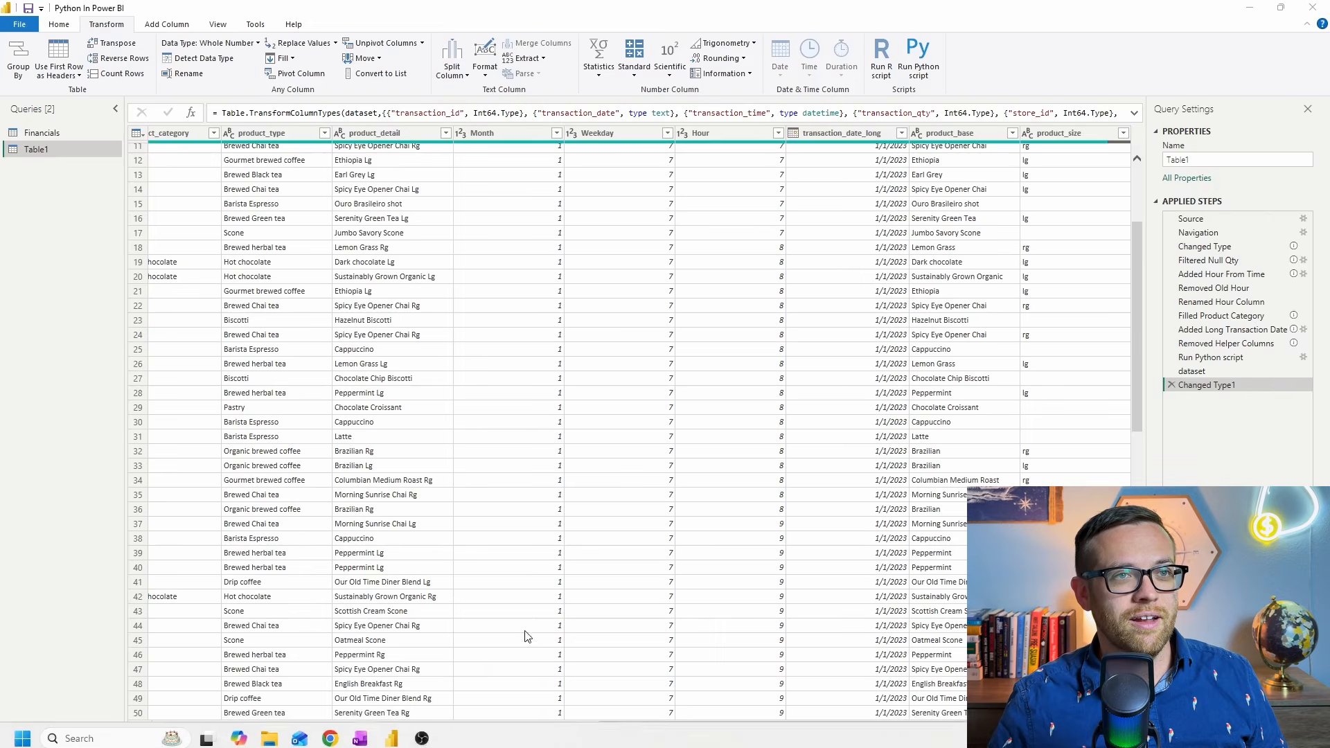
pyautogui.click(922, 67)
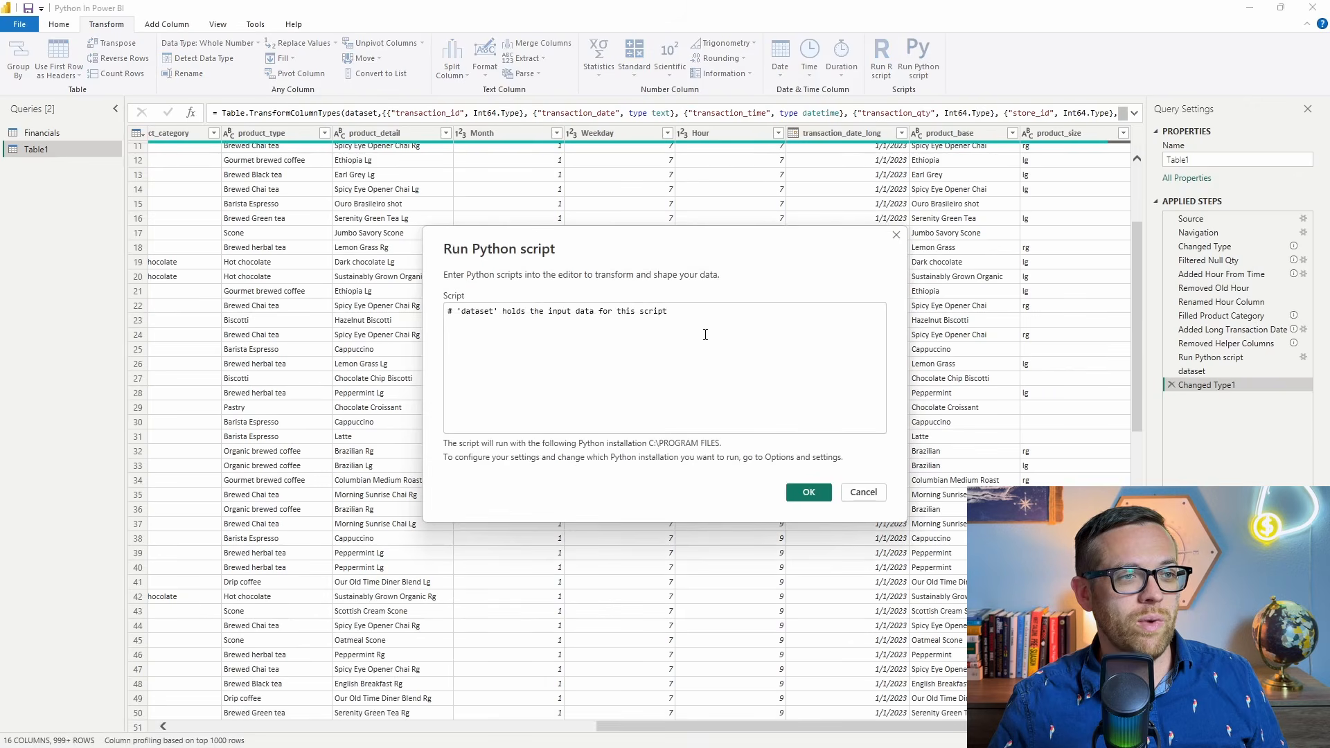
pyautogui.hotkey('ctrl', 'v')
pyautogui.click(808, 492)
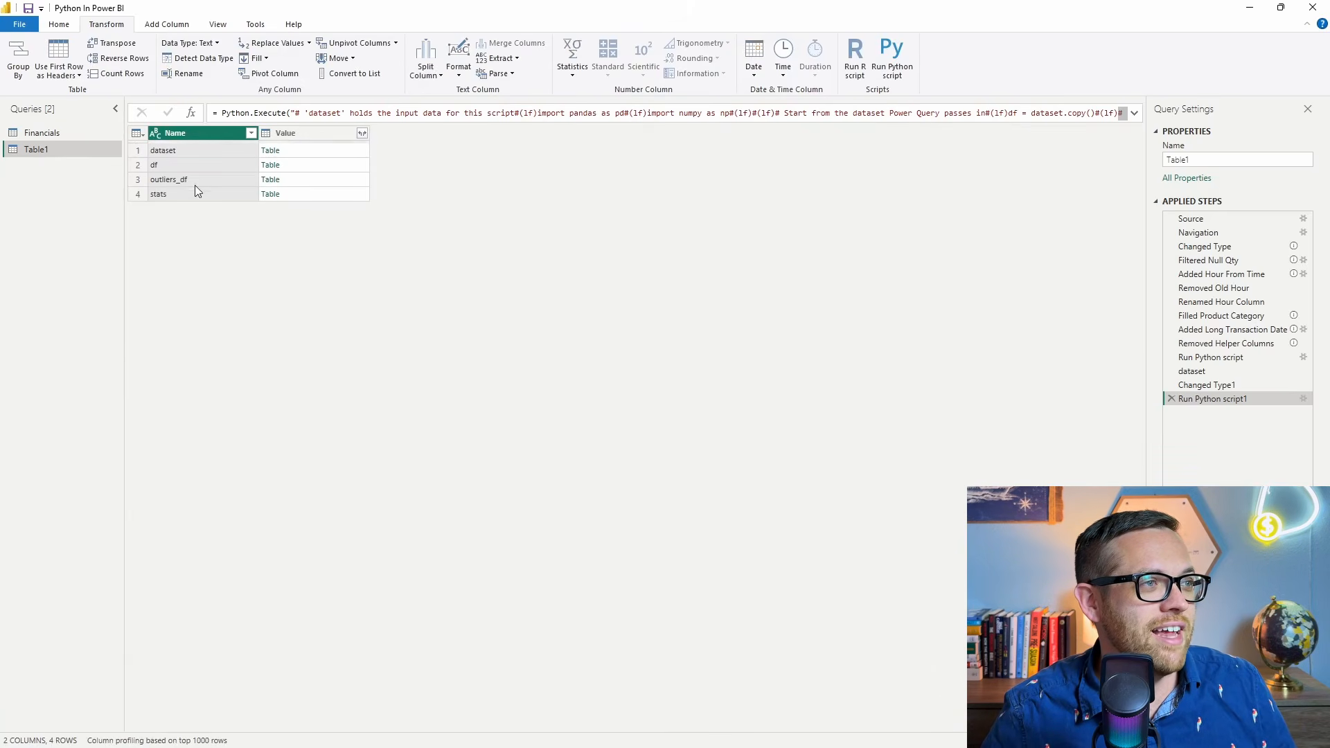
# Open the outliers_df result table and browse its flagged transaction rows.
pyautogui.click(271, 179)
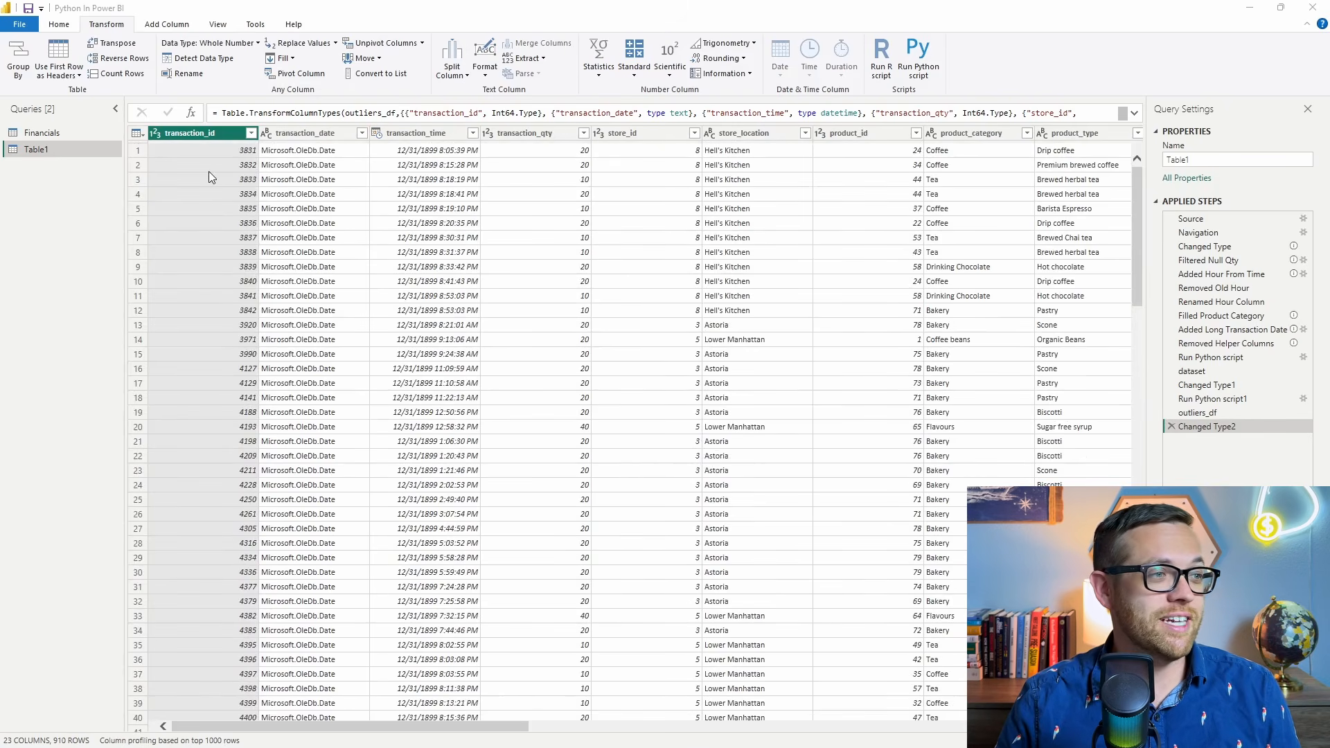
pyautogui.scroll(-2, 209, 215)
pyautogui.scroll(-20, 209, 214)
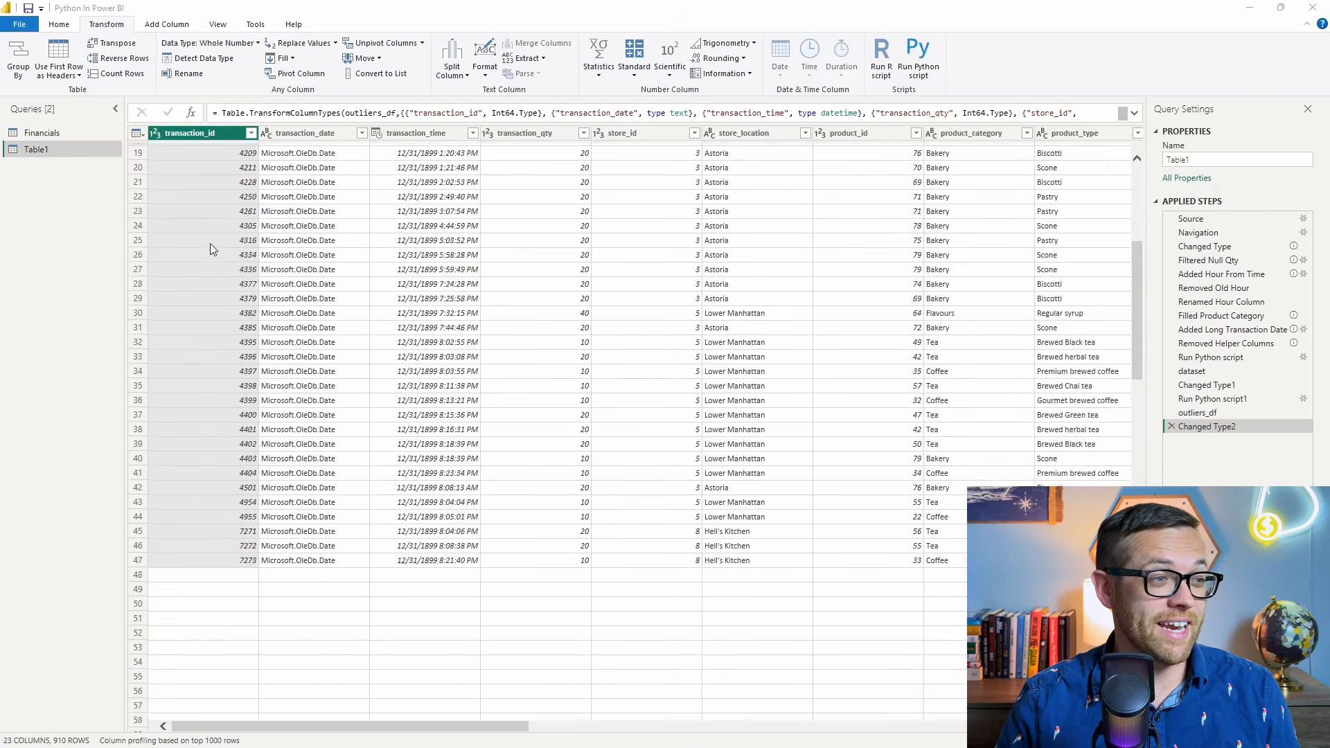
pyautogui.scroll(-20, 206, 260)
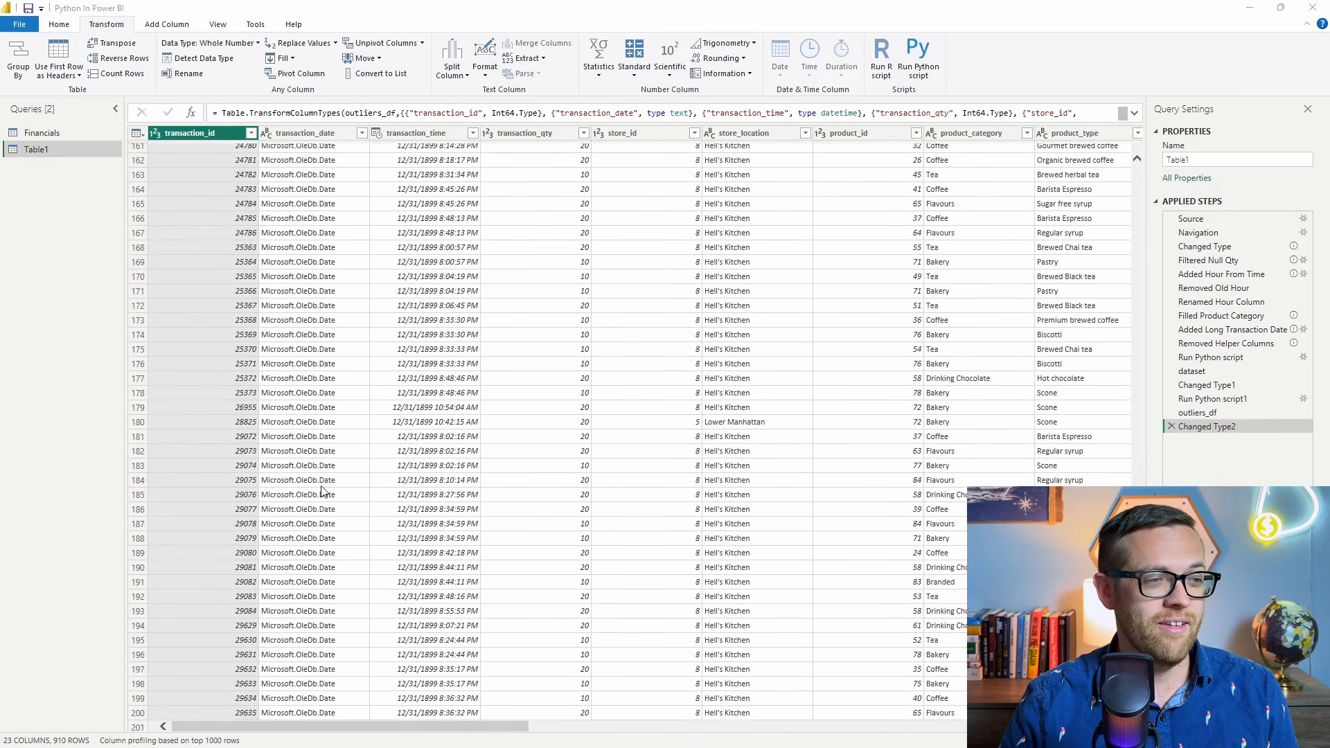
pyautogui.scroll(-8, 424, 717)
pyautogui.moveTo(424, 728); pyautogui.dragTo(184, 676)
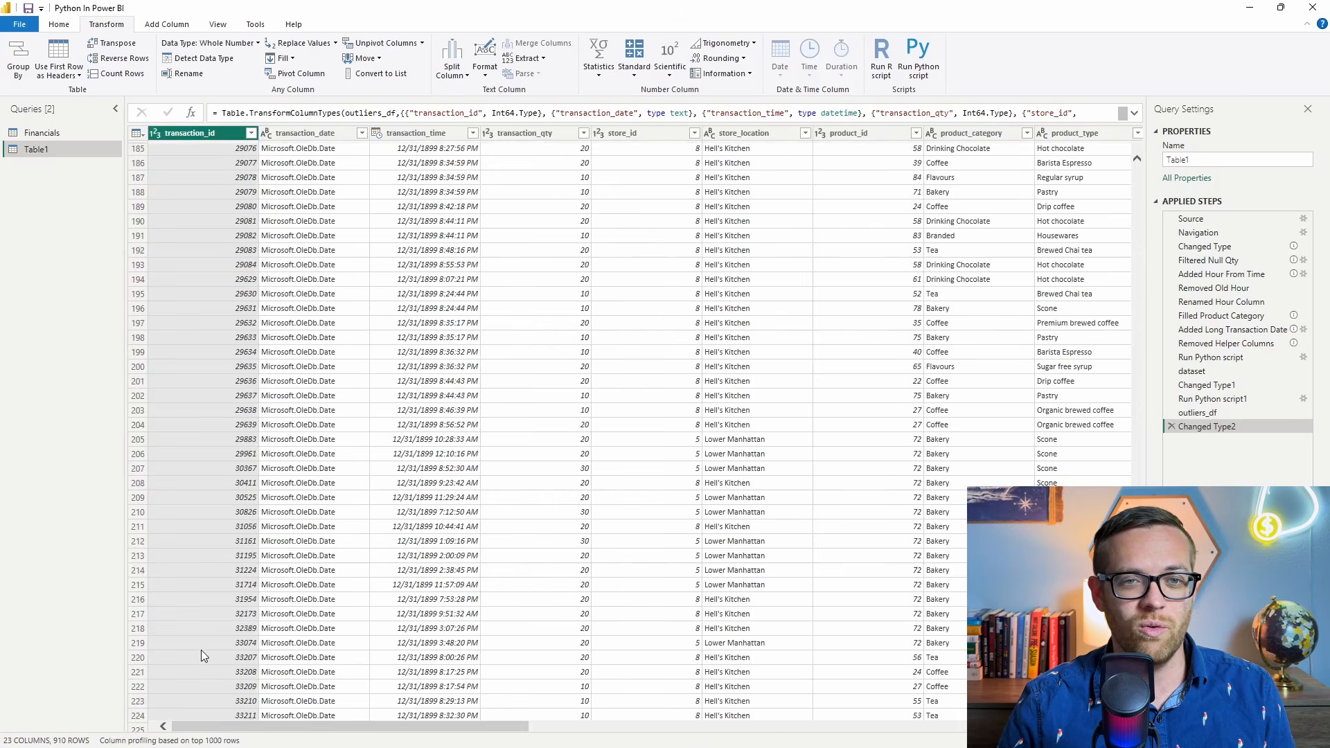
# Delete the Changed Type2 and outliers_df steps from Table1 and open the script's stats result table.
pyautogui.click(1171, 427)
pyautogui.click(1171, 413)
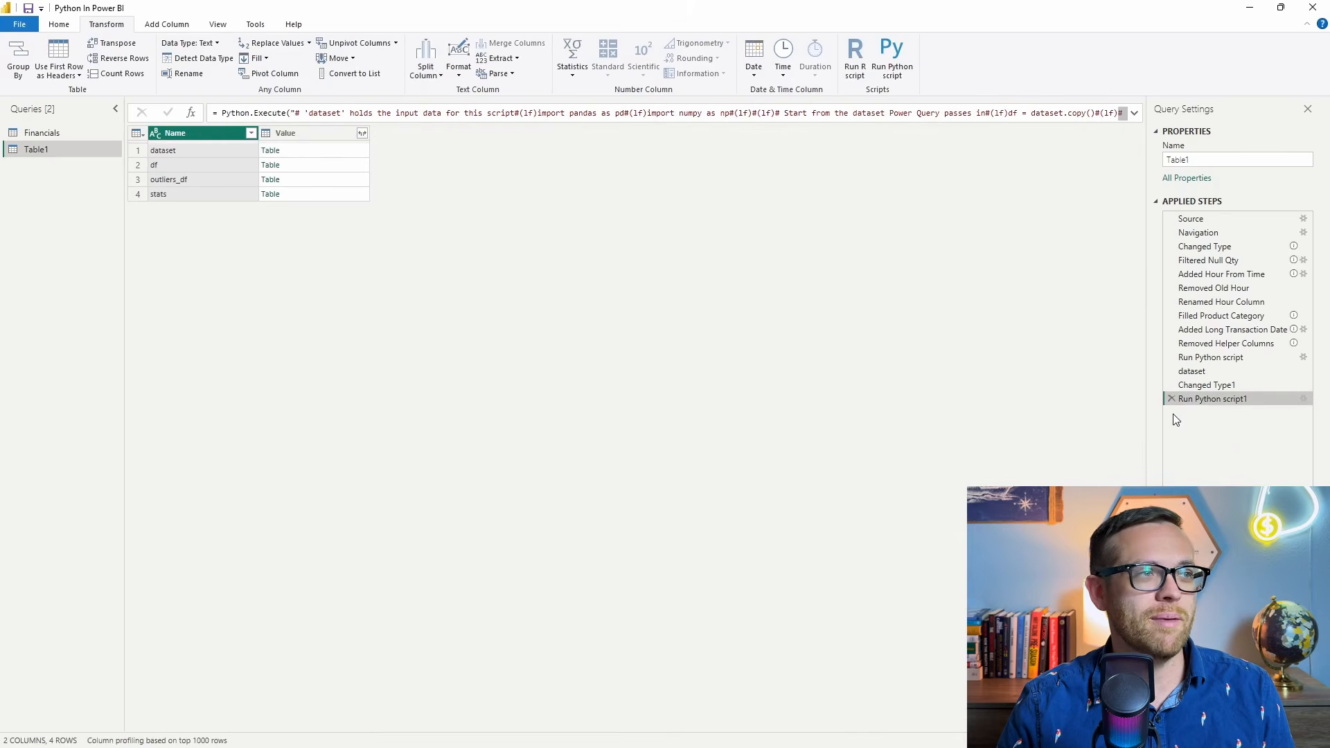
pyautogui.click(270, 194)
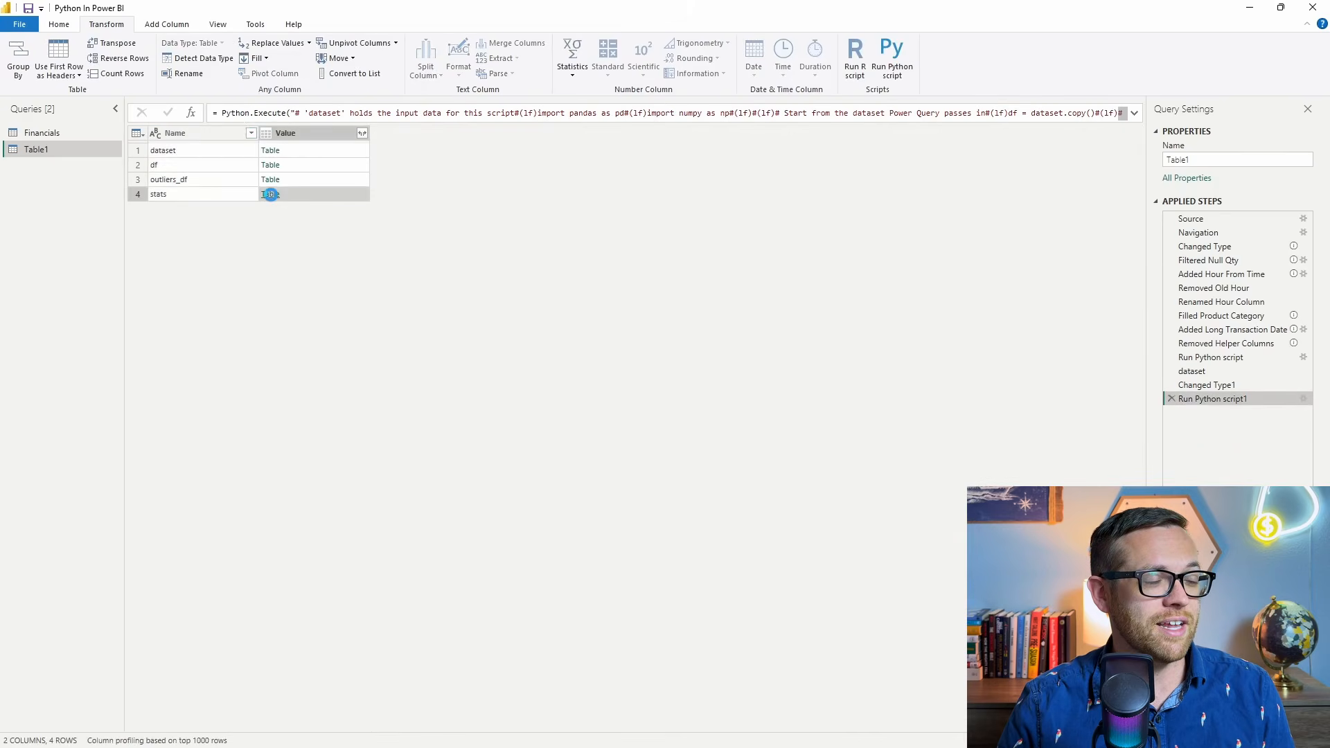